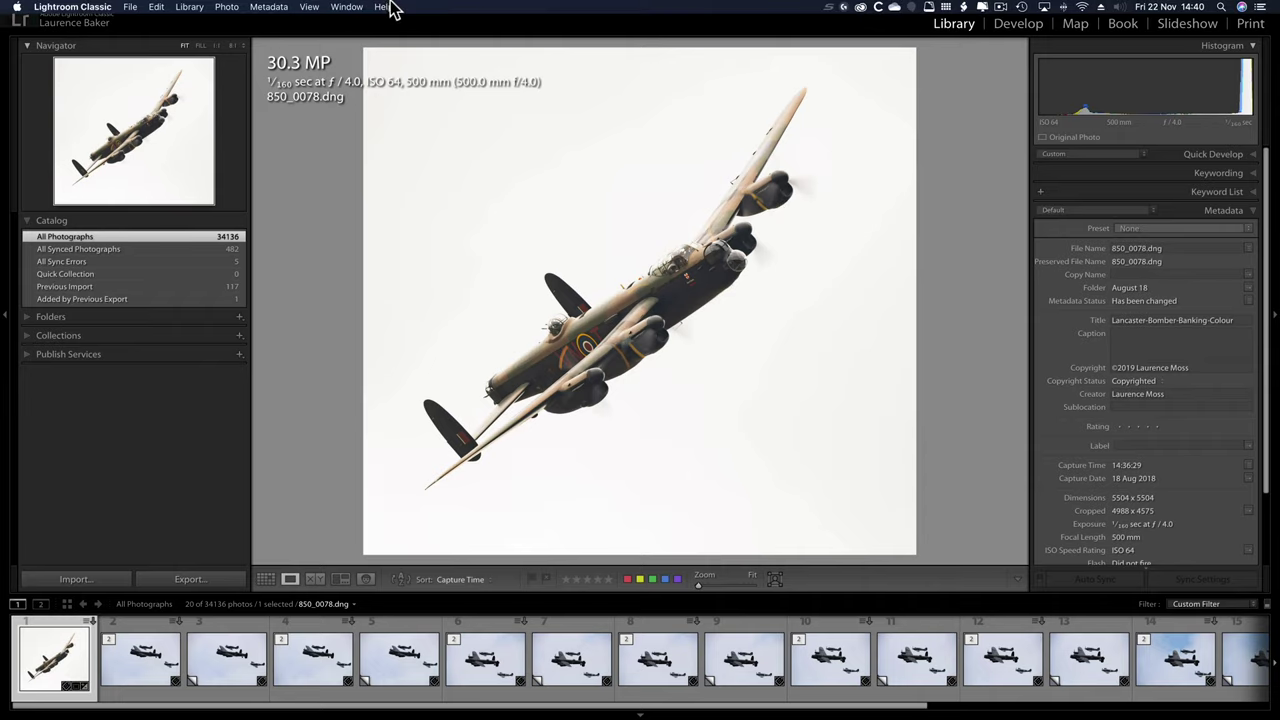
# - Find the Create Virtual Copy command through a help search for "virtu" and create a virtual copy of 850_0078.dng
pyautogui.click(386, 7)
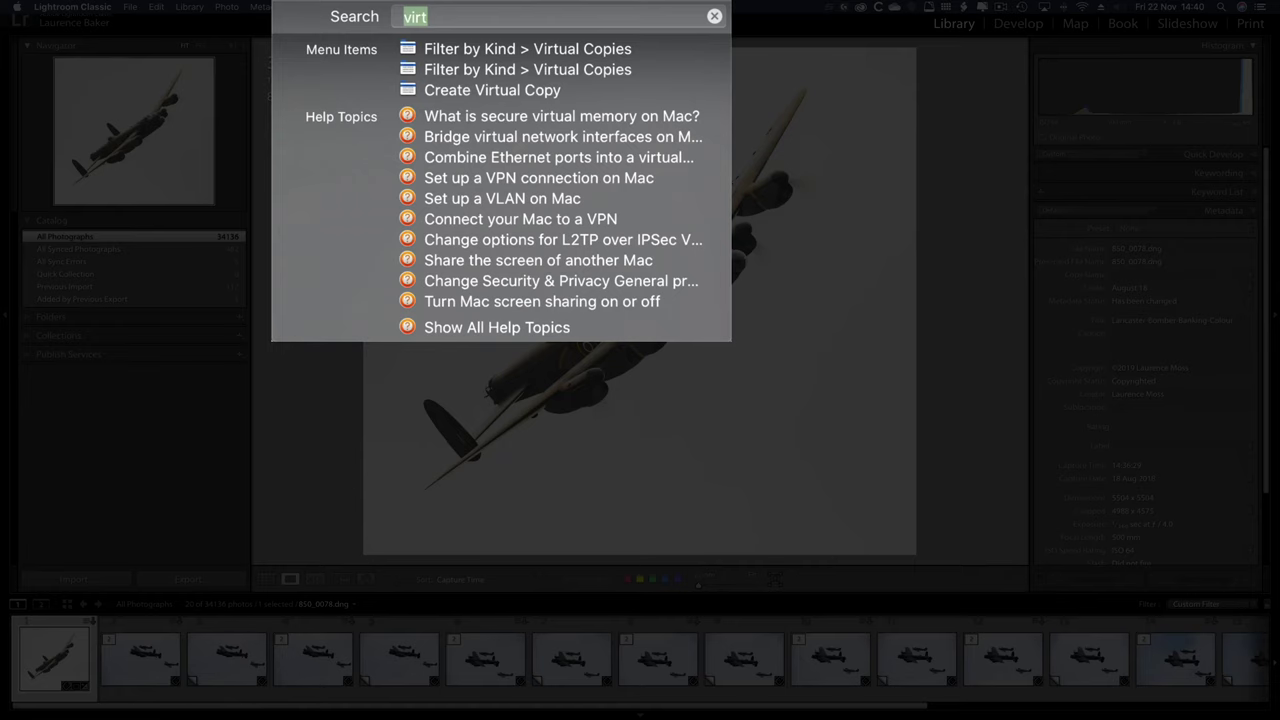
pyautogui.write('virtu')
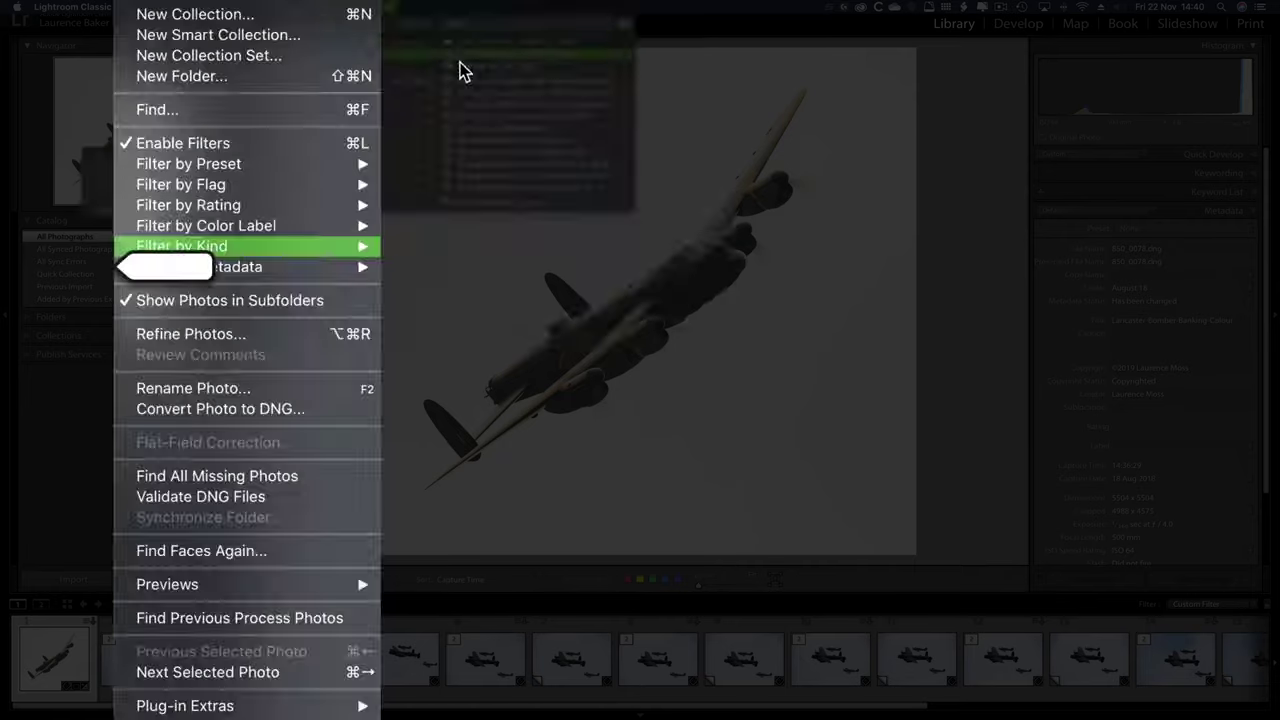
pyautogui.moveTo(460, 63)
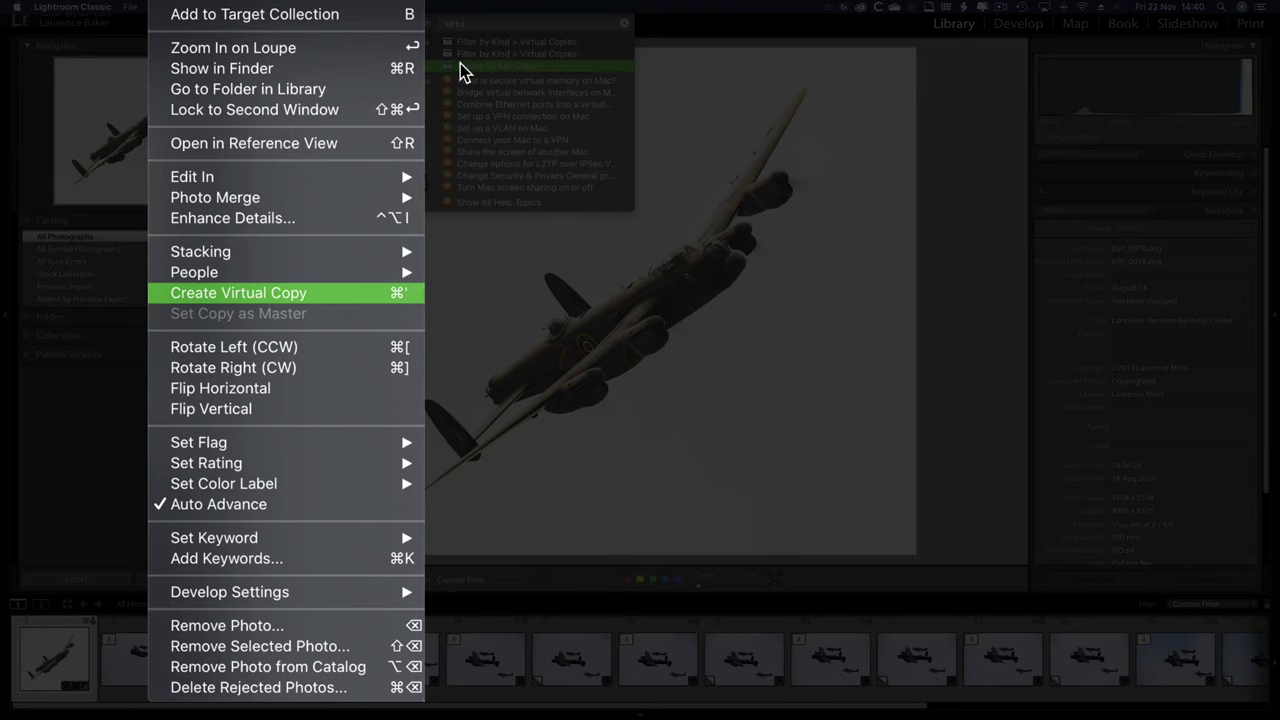
pyautogui.click(460, 63)
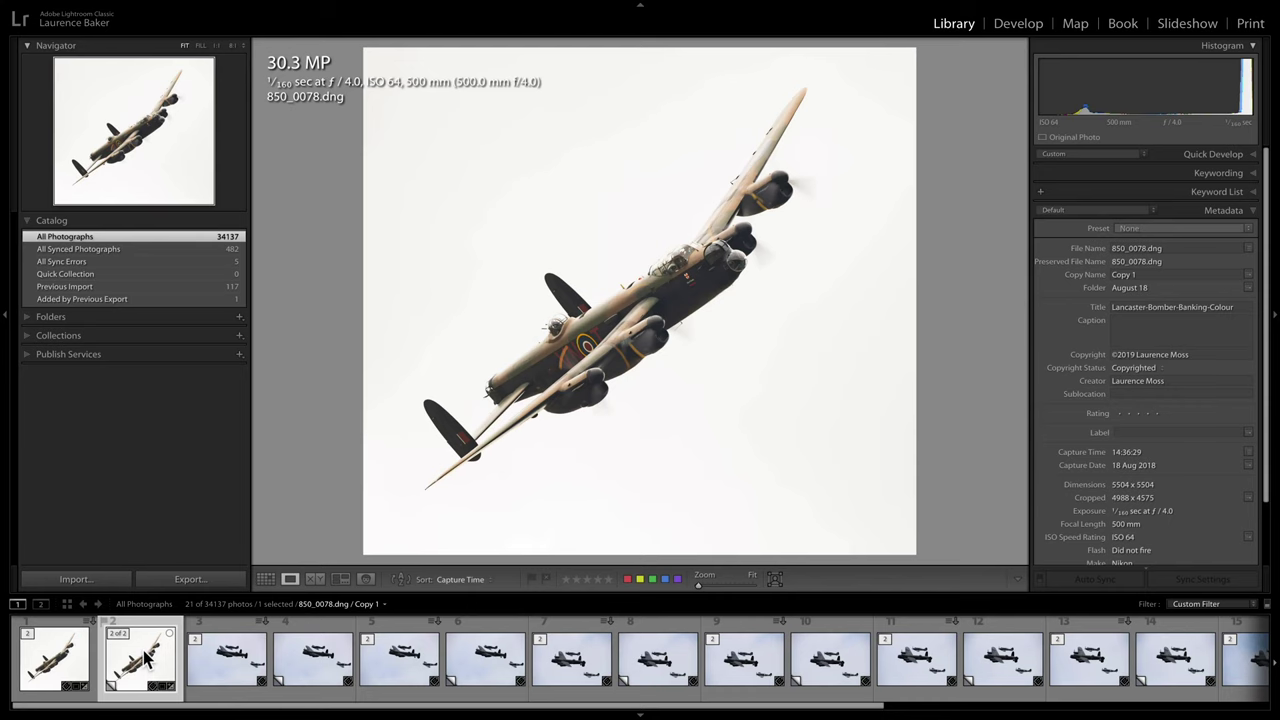
# - Show the photos in the grid view and set the virtual copy's Copy Name to "For Video"
pyautogui.press('g')
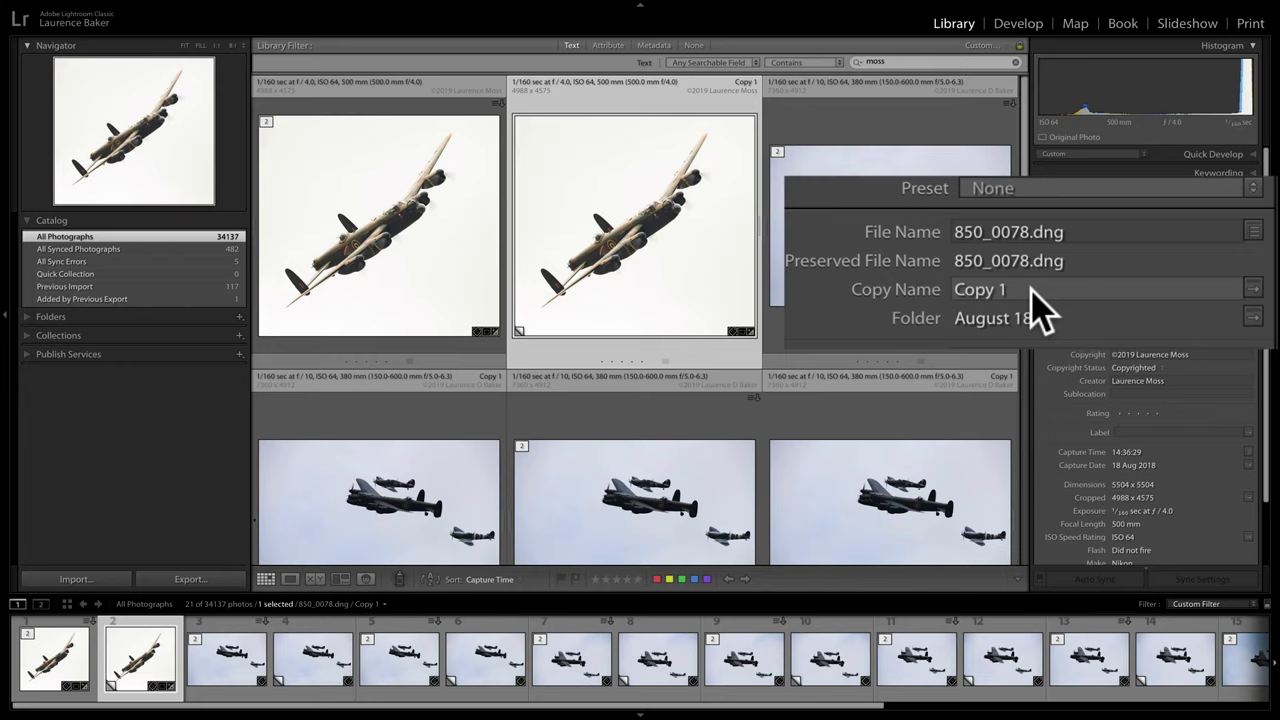
pyautogui.click(1130, 274)
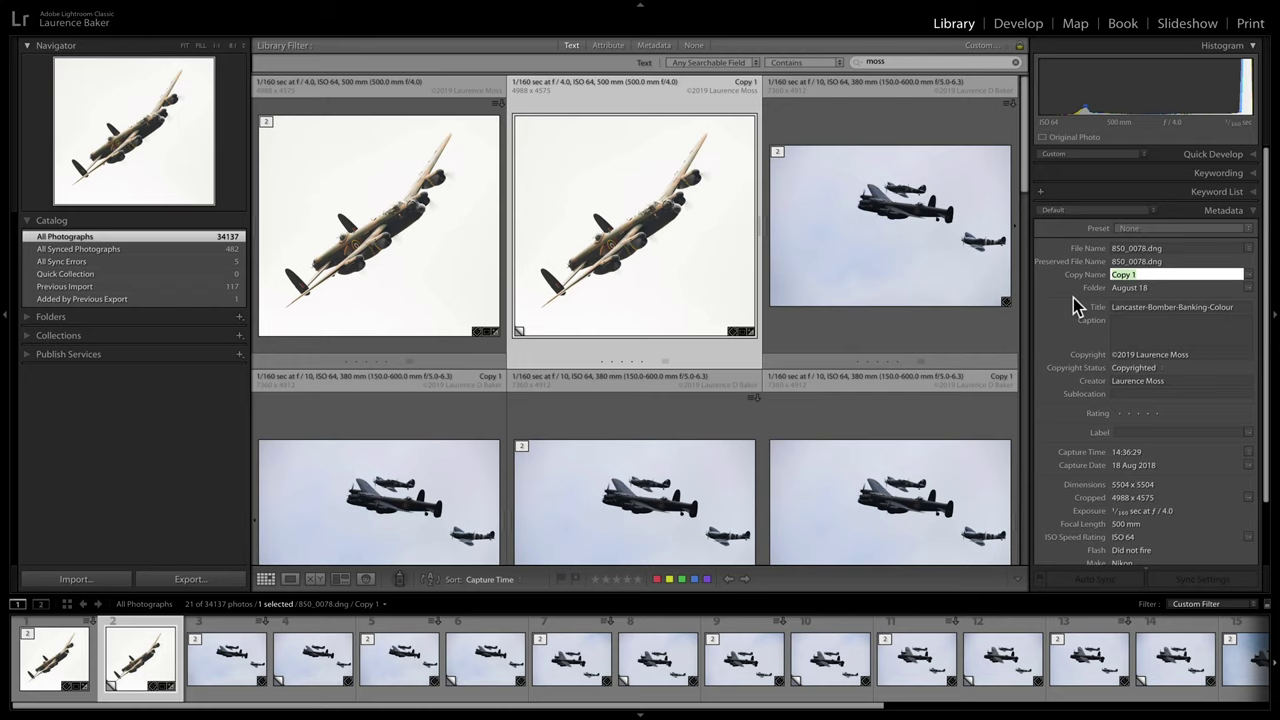
pyautogui.write('For')
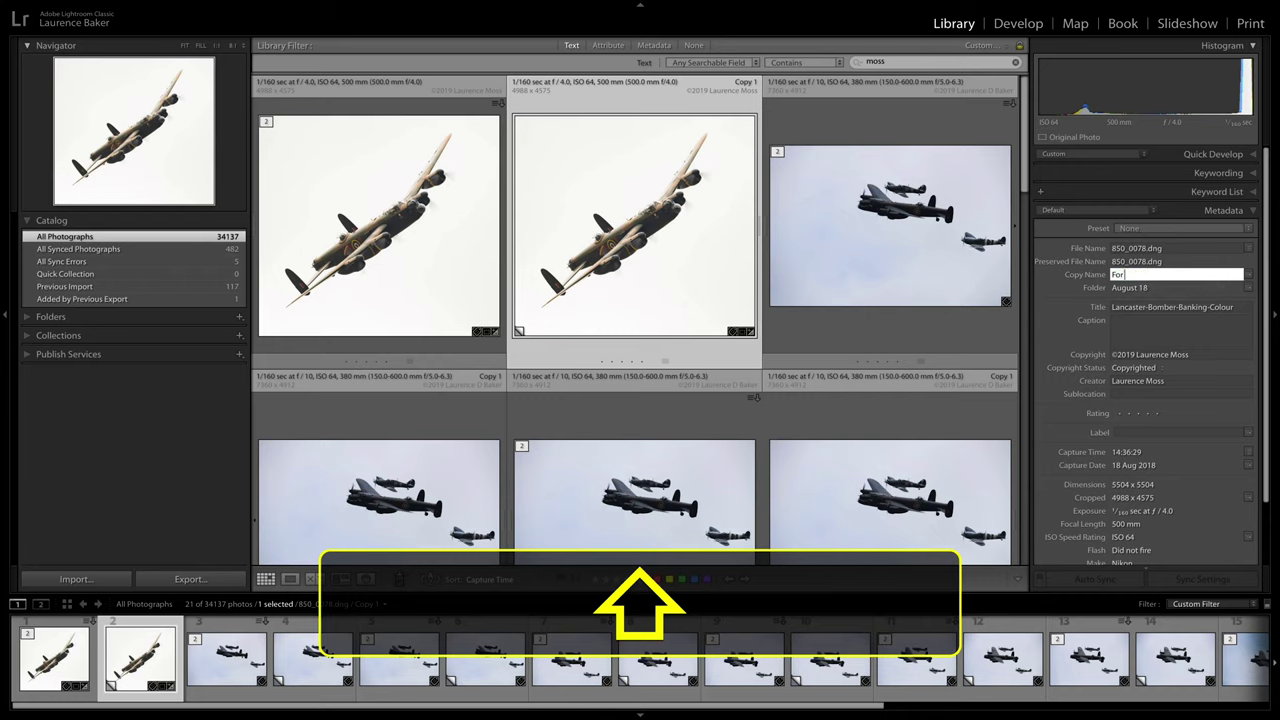
pyautogui.write(' Video')
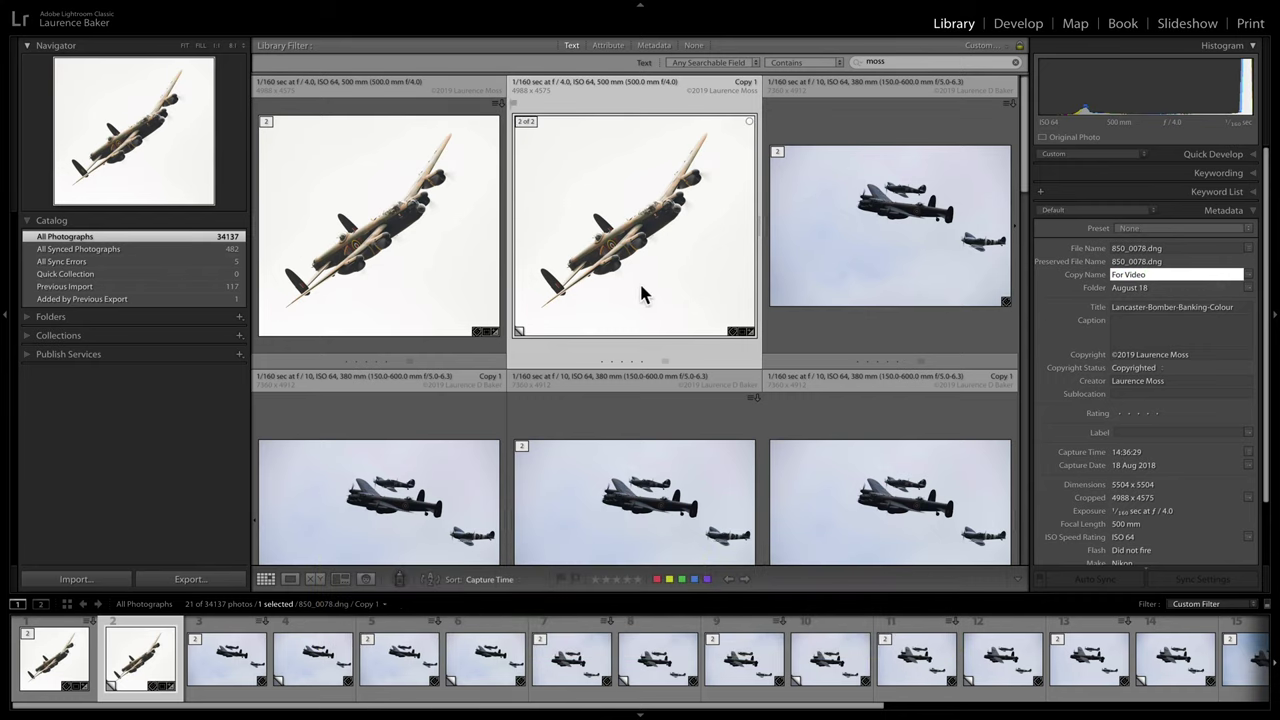
pyautogui.press('Return')
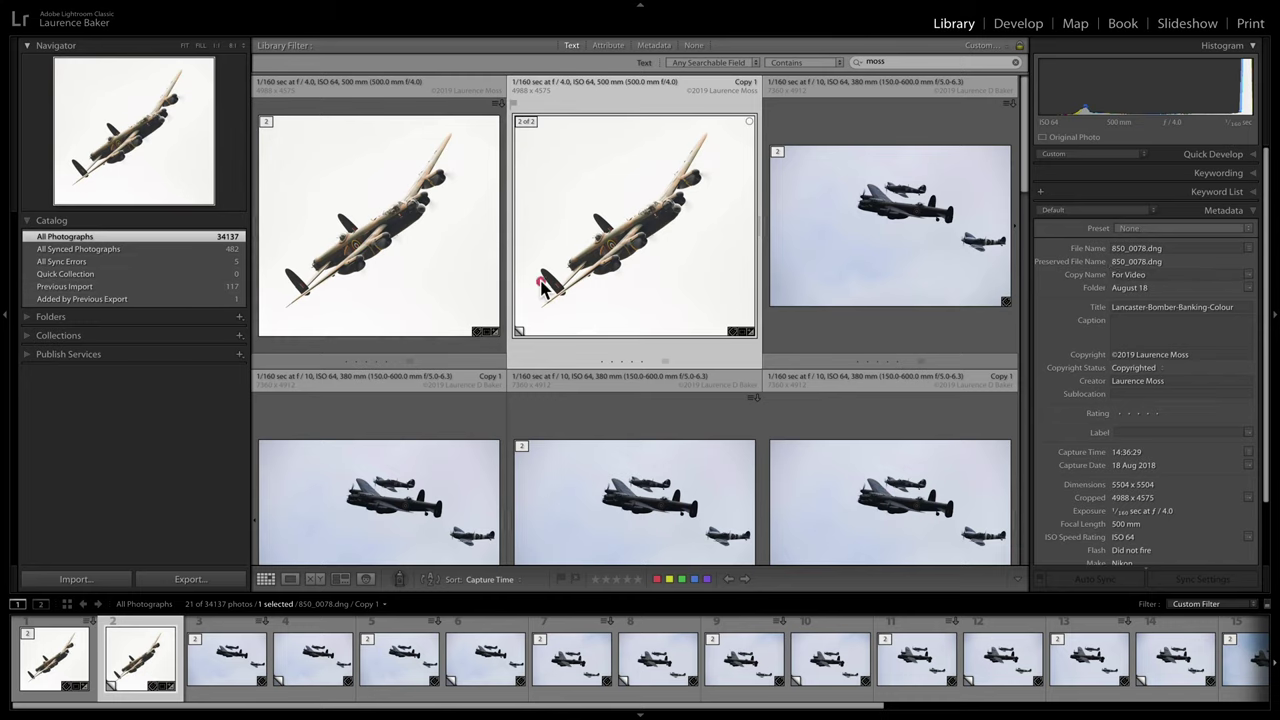
# - Open the For Video copy in the Develop module and check its snapshots and edit history
pyautogui.click(543, 286)
pyautogui.press('d')
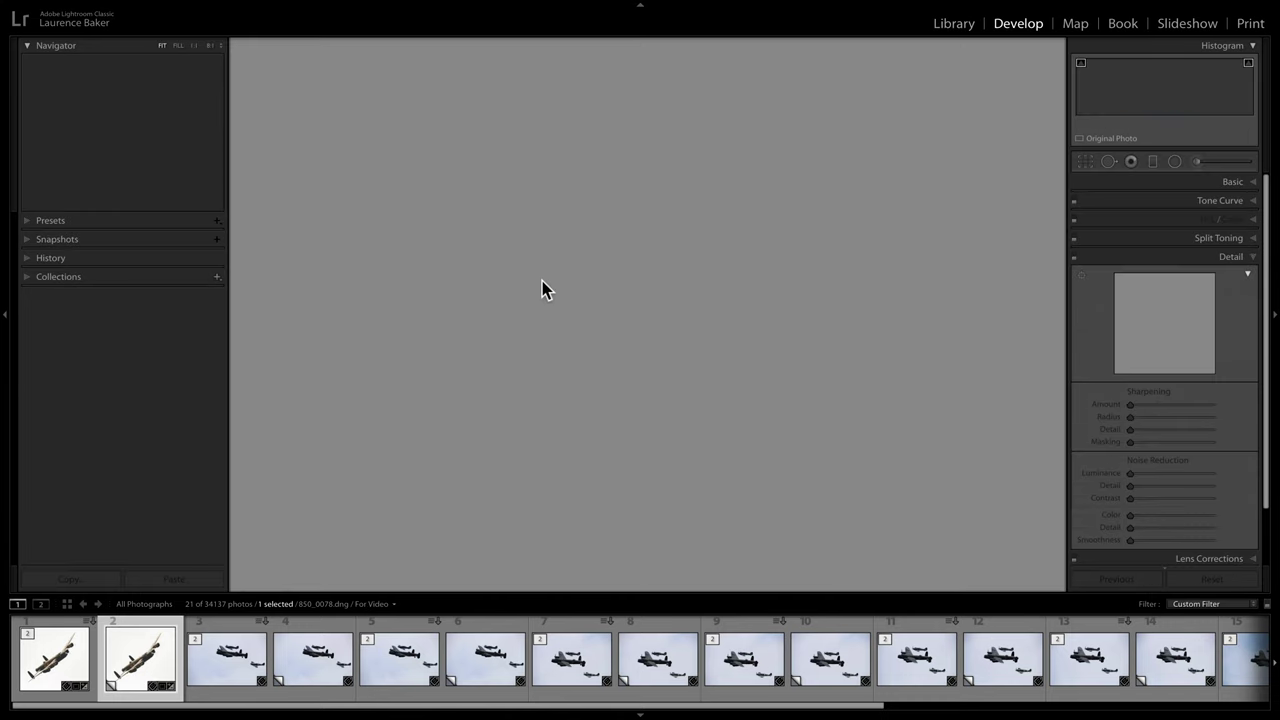
pyautogui.click(28, 243)
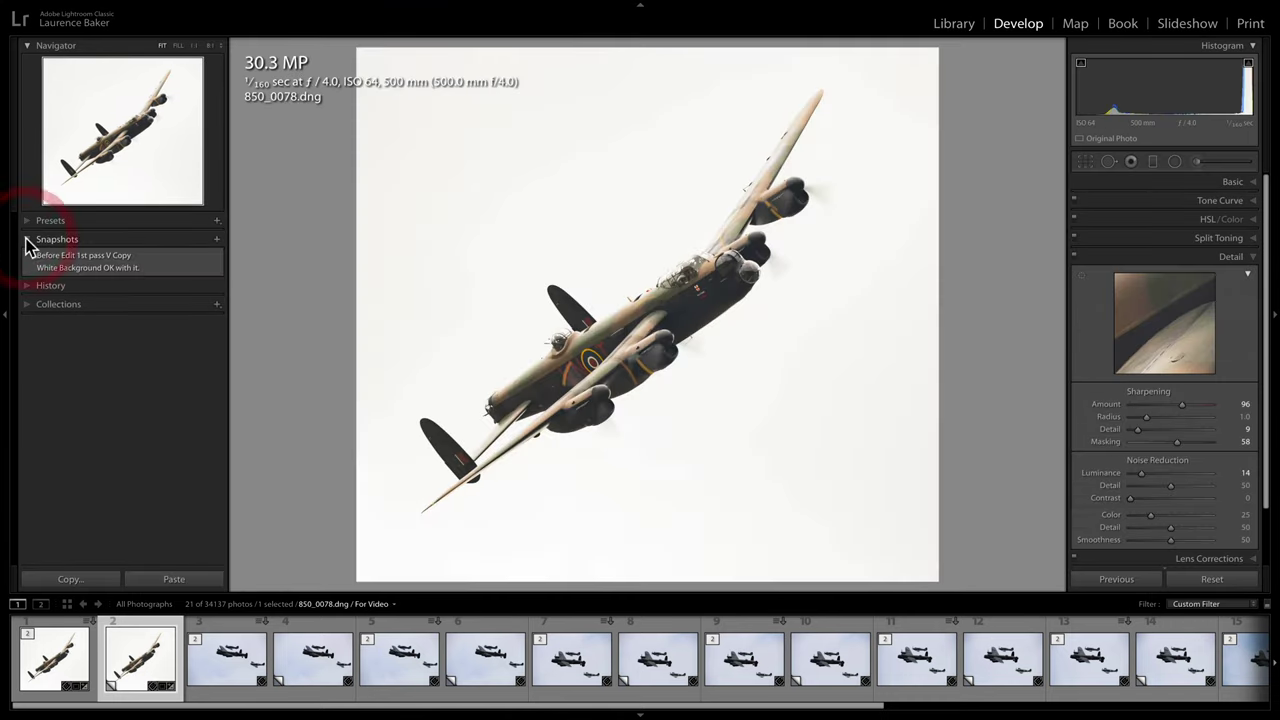
pyautogui.click(28, 243)
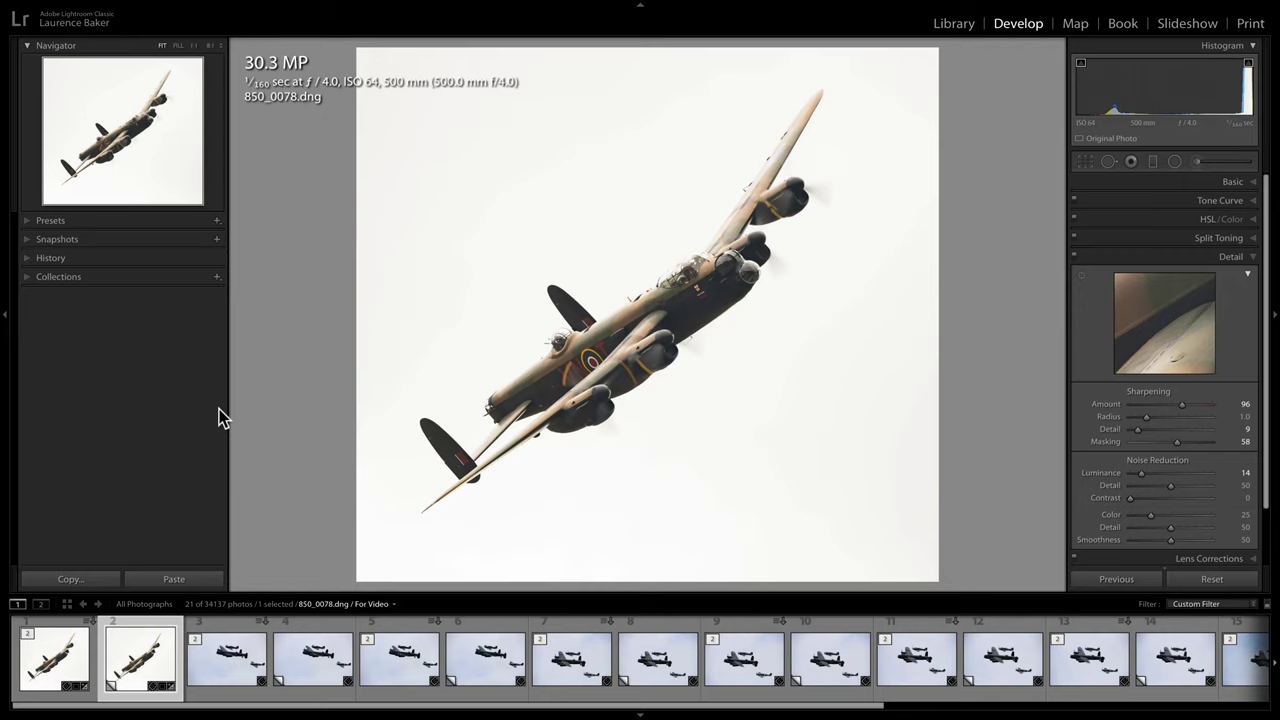
pyautogui.click(30, 261)
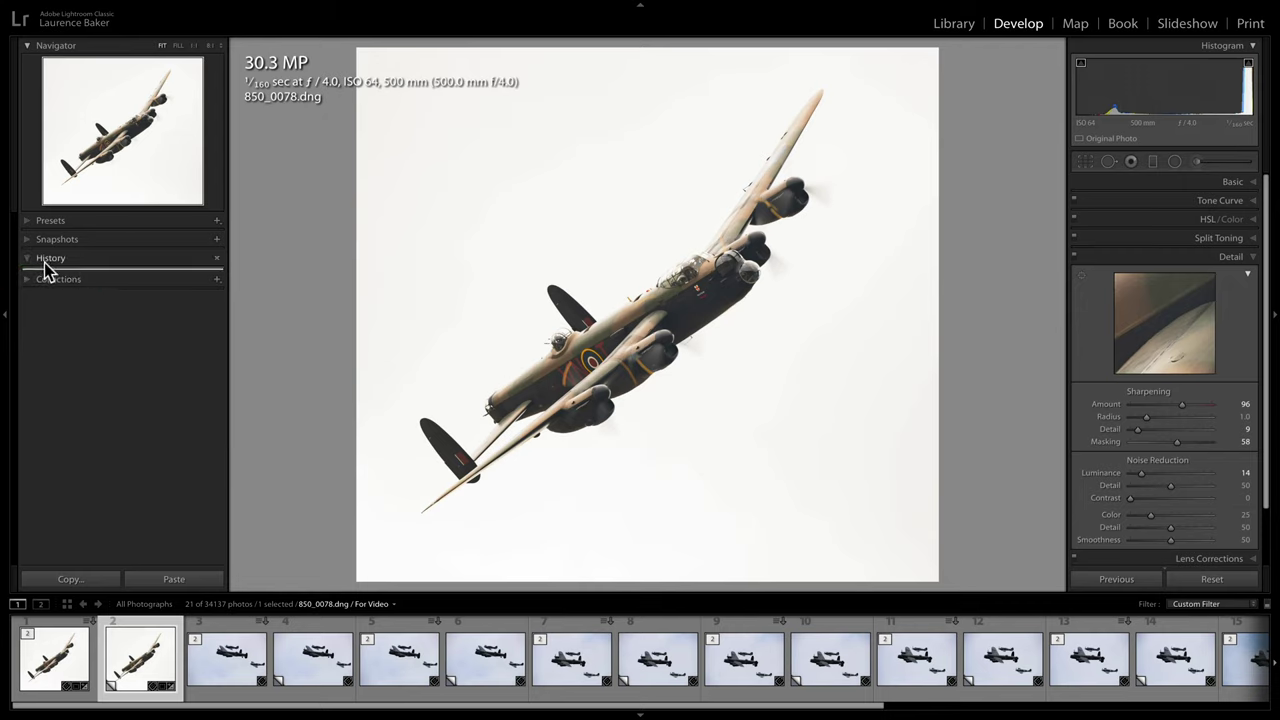
pyautogui.click(30, 260)
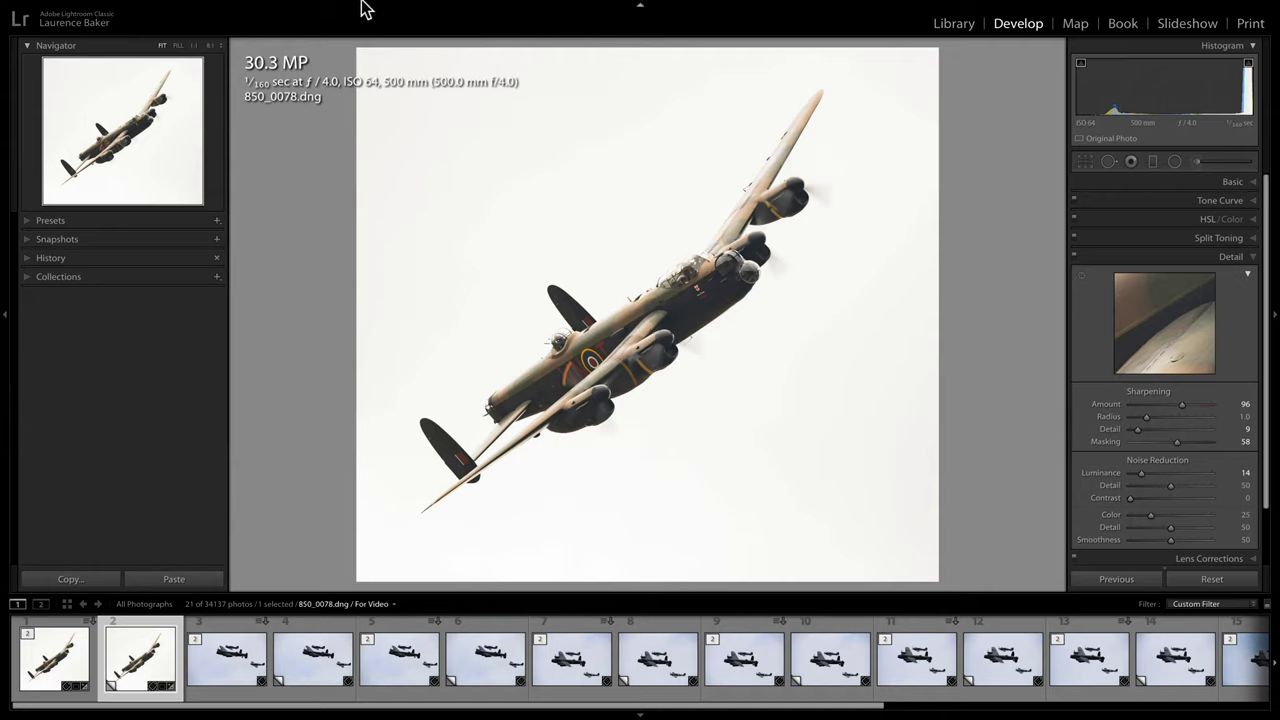
# - Find Reset All Settings through a help search for "reset" and apply it to the virtual copy
pyautogui.click(417, 8)
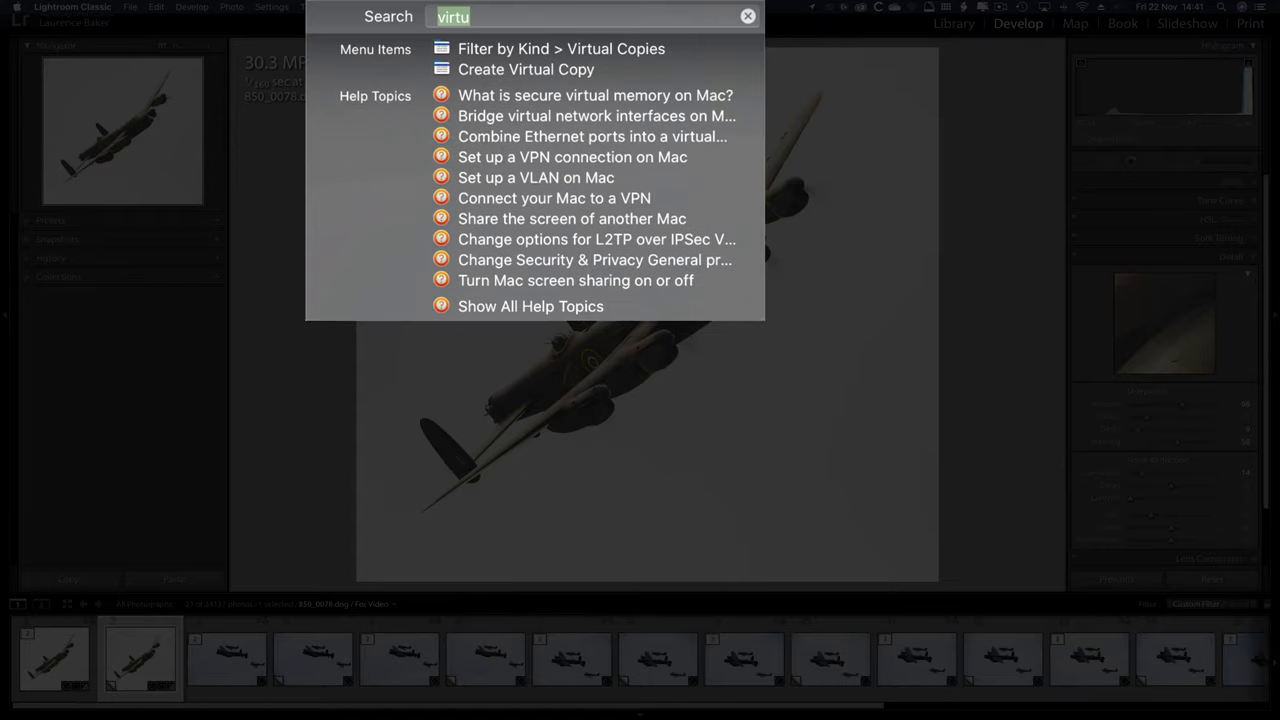
pyautogui.write('reset')
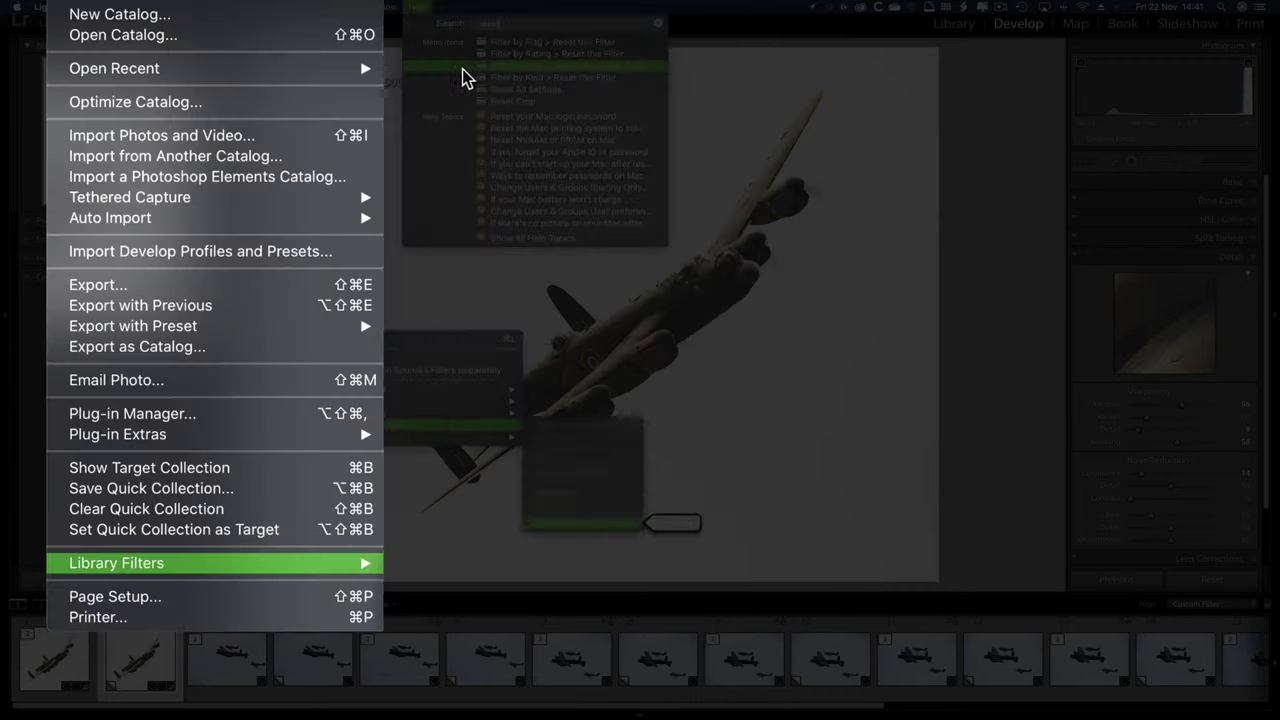
pyautogui.moveTo(500, 95)
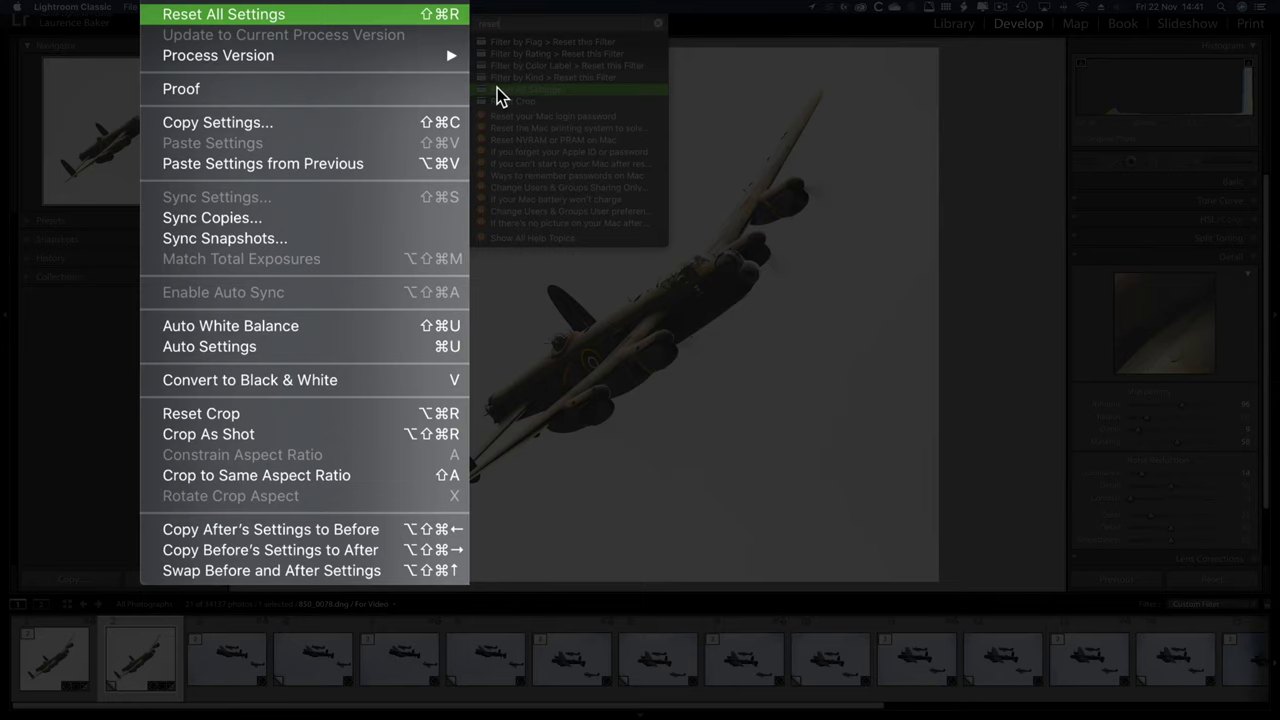
pyautogui.click(500, 95)
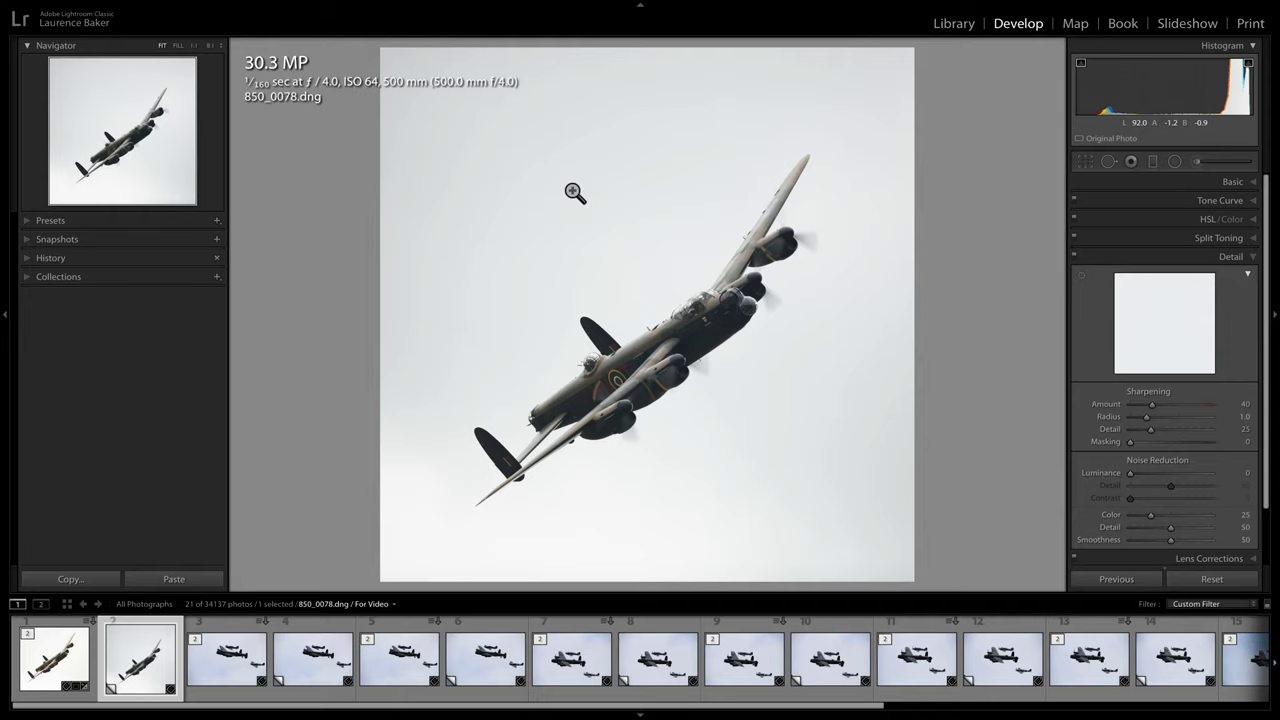
# - Start the Crop tool and cycle through all the crop guide overlays back to the golden spiral
pyautogui.press('r')
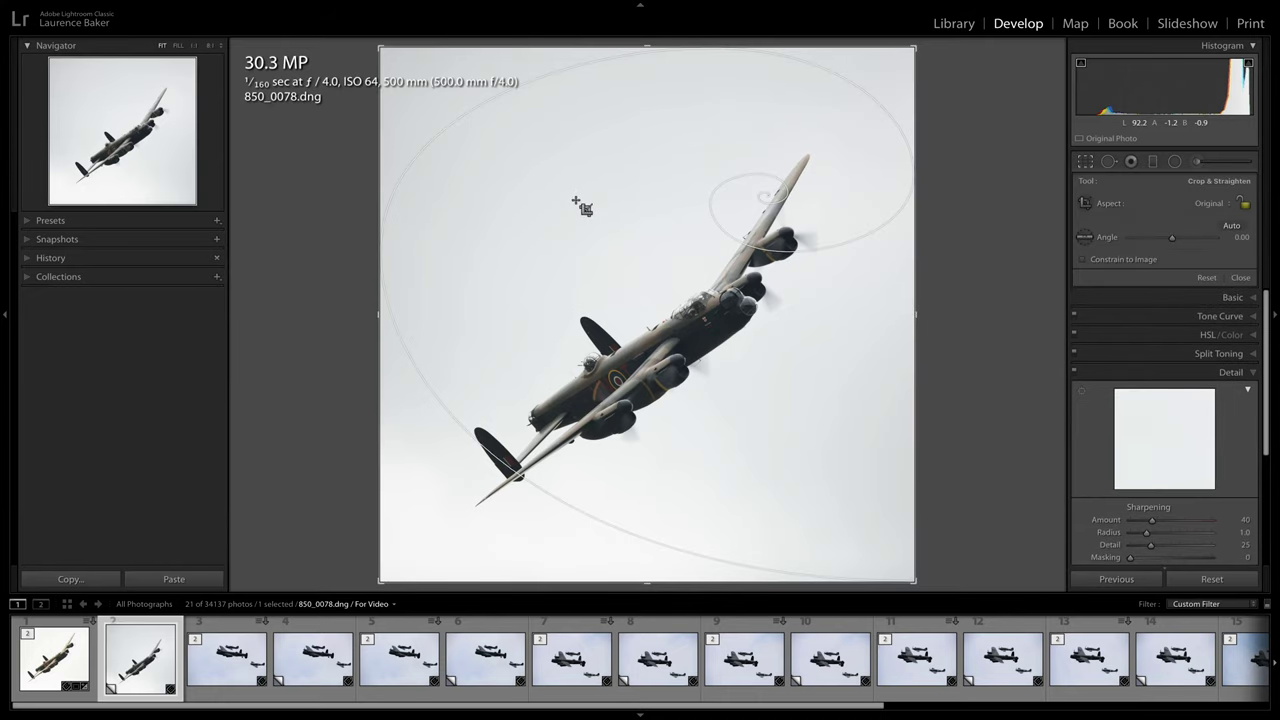
pyautogui.press('o')
pyautogui.press('o')
pyautogui.press('o')
pyautogui.press('o')
pyautogui.press('o')
pyautogui.press('o')
pyautogui.press('o')
pyautogui.press('o')
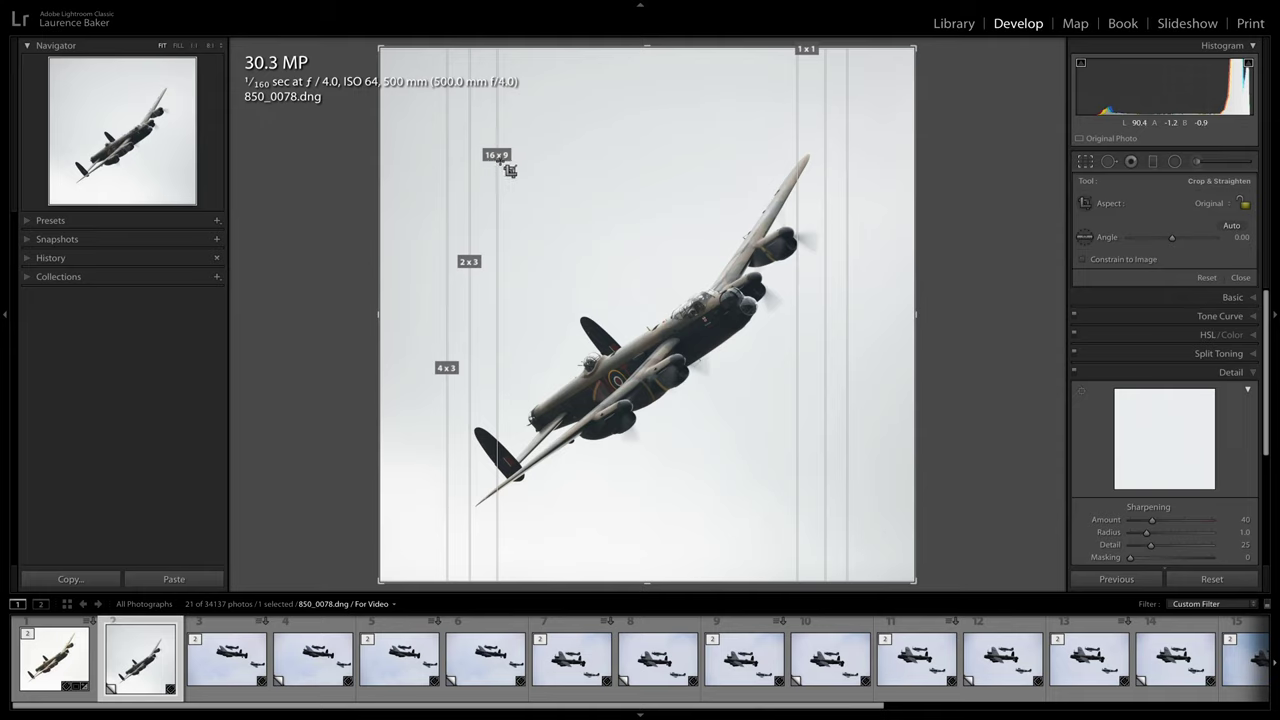
pyautogui.press('o')
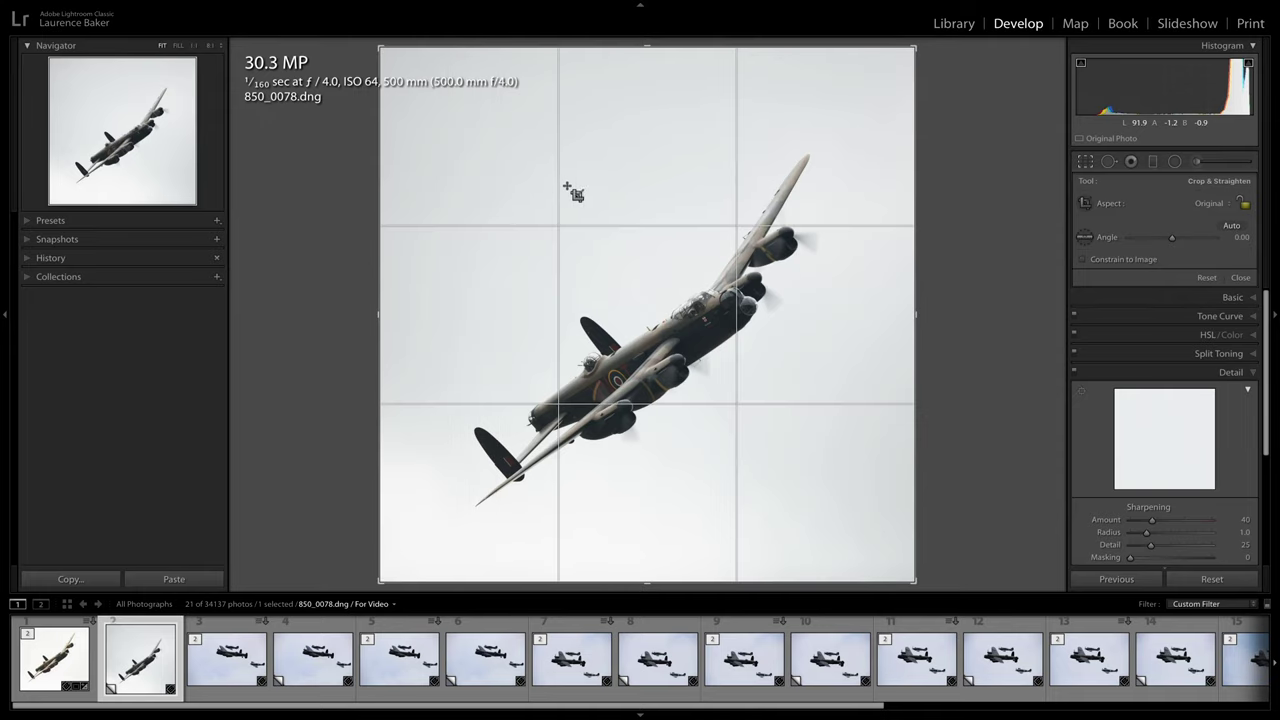
pyautogui.press('o')
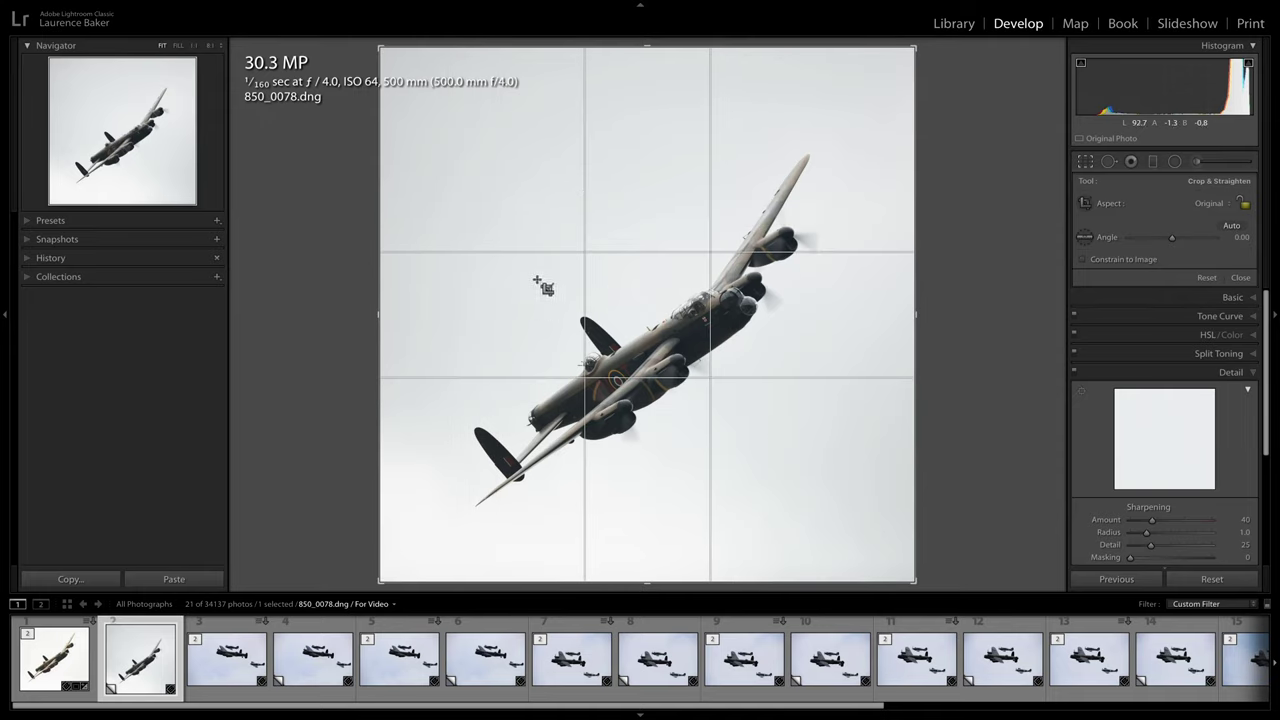
pyautogui.press('o')
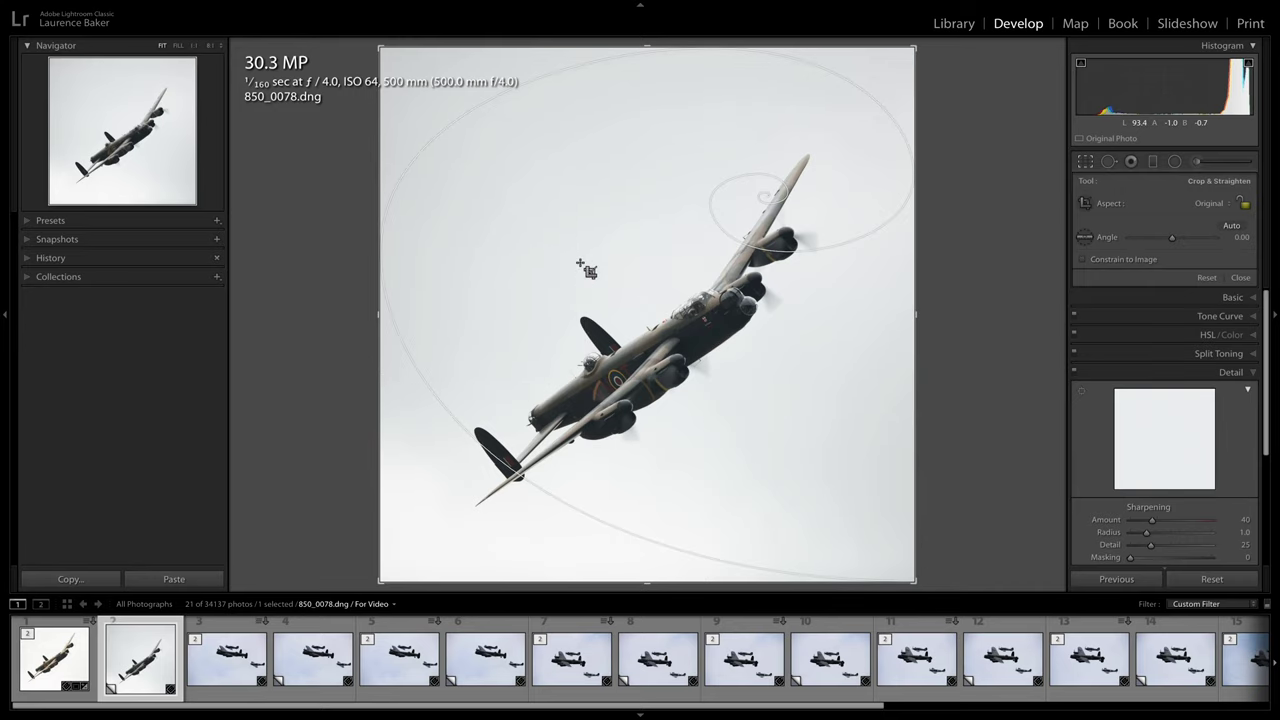
# - Cycle the golden spiral overlay through its orientations, ending with the spiral's centre near the aircraft's raised wingtip
pyautogui.hotkey('shift', 'o')
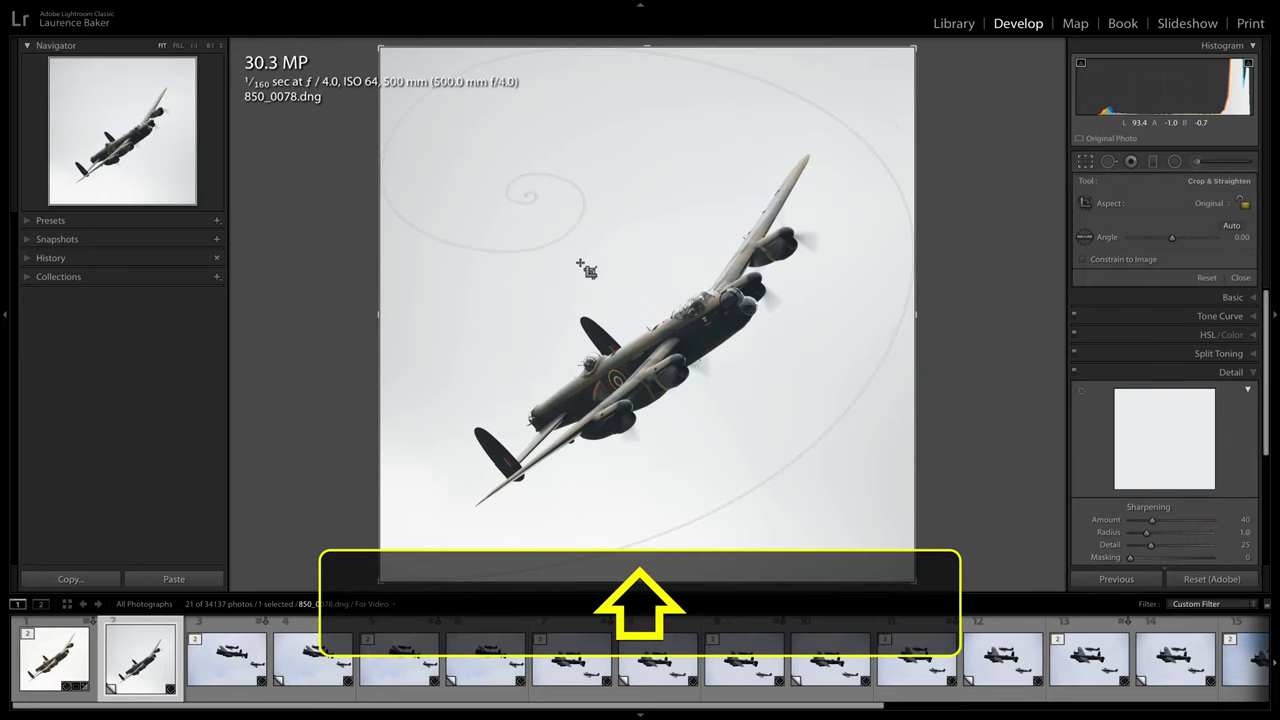
pyautogui.hotkey('shift', 'o')
pyautogui.hotkey('shift', 'o')
pyautogui.hotkey('shift', 'o')
pyautogui.hotkey('shift', 'o')
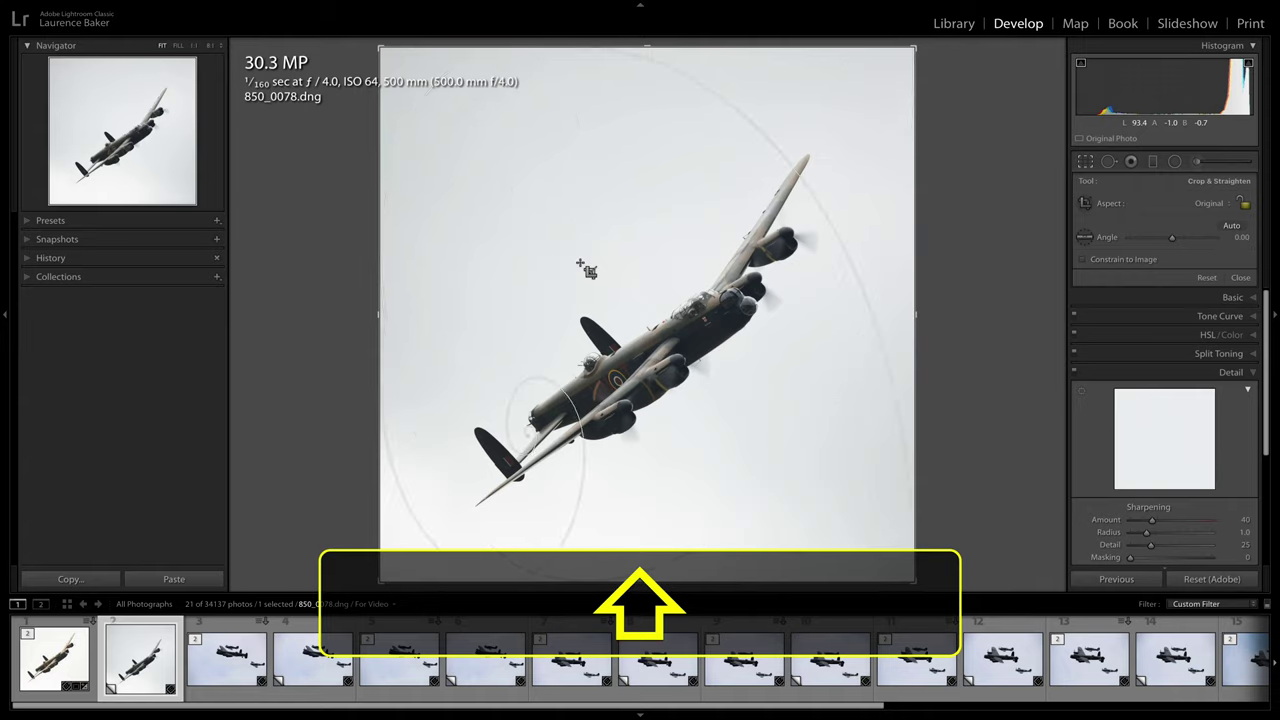
pyautogui.hotkey('shift', 'o')
pyautogui.hotkey('shift', 'o')
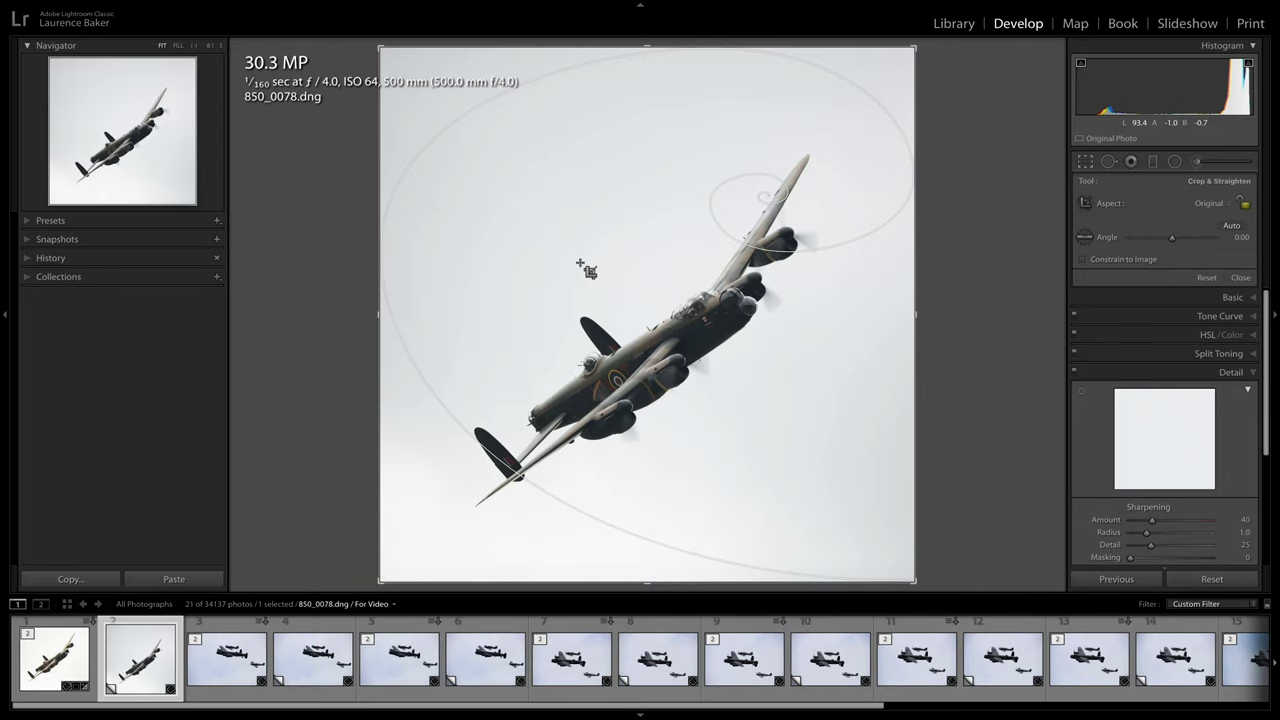
# - Tighten the crop by trimming empty sky from the photo's top and bottom edges
pyautogui.moveTo(645, 40); pyautogui.dragTo(651, 73)
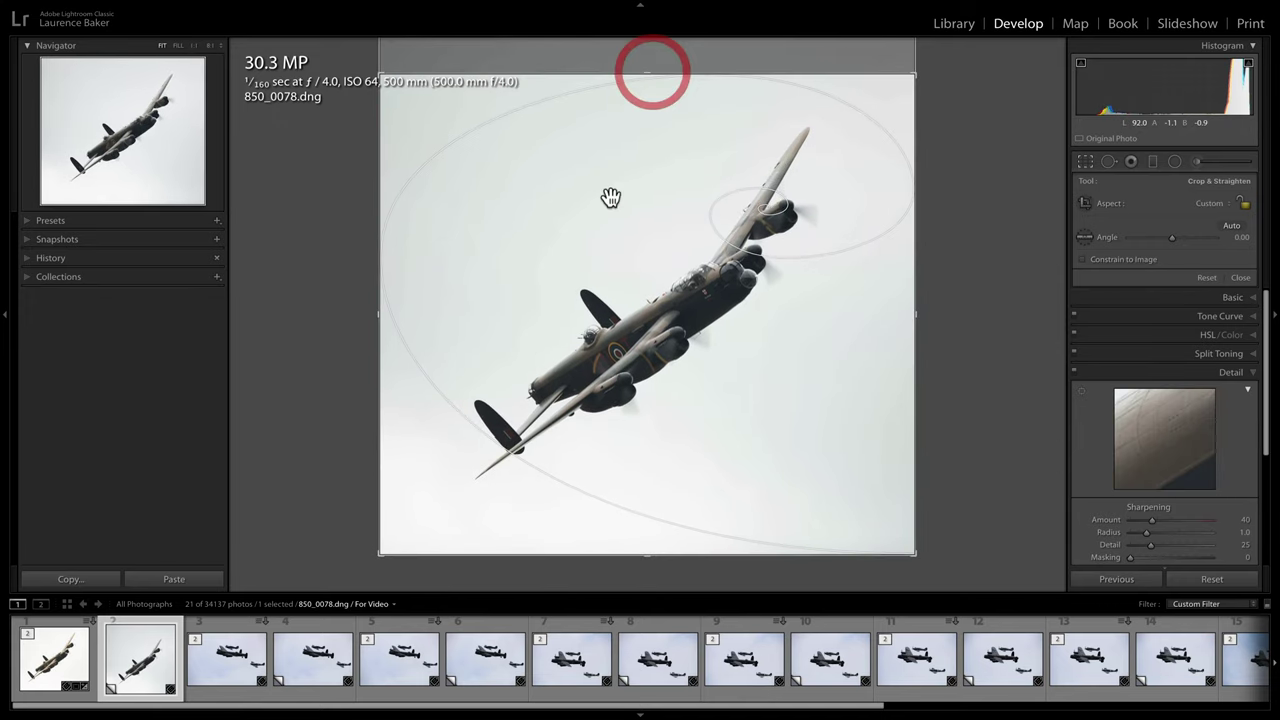
pyautogui.click(609, 203)
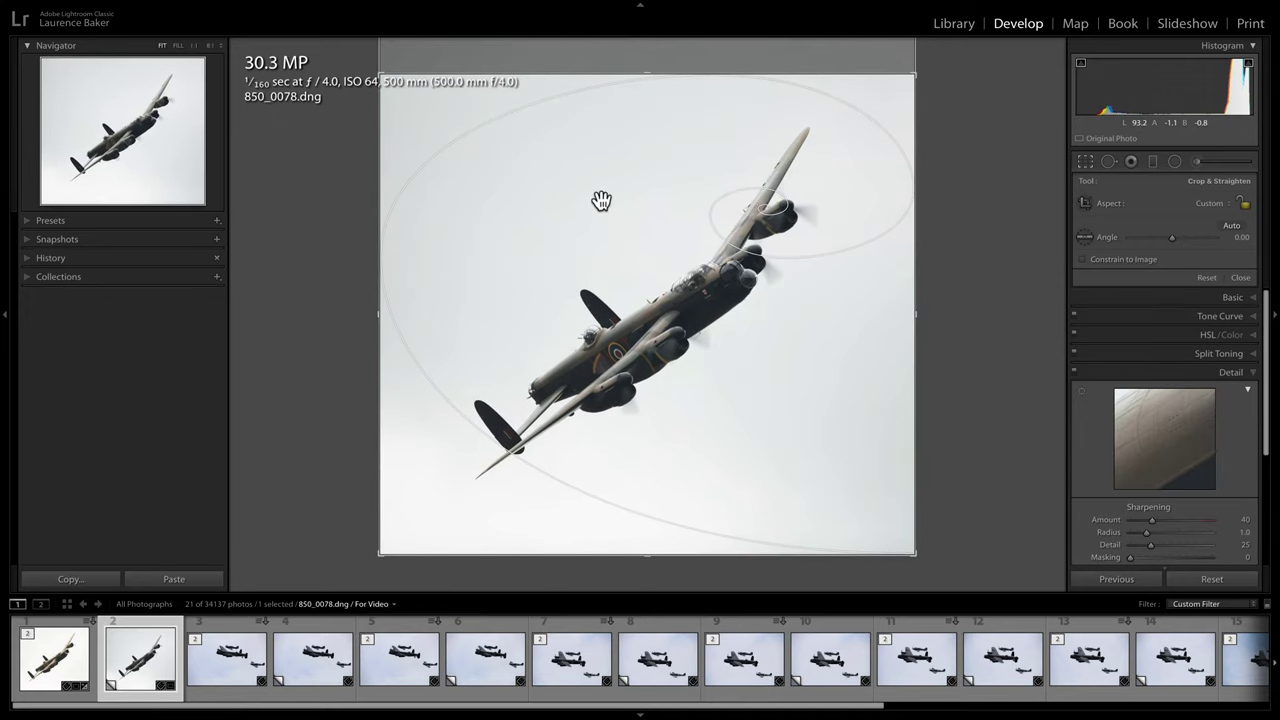
pyautogui.moveTo(646, 556); pyautogui.dragTo(646, 538)
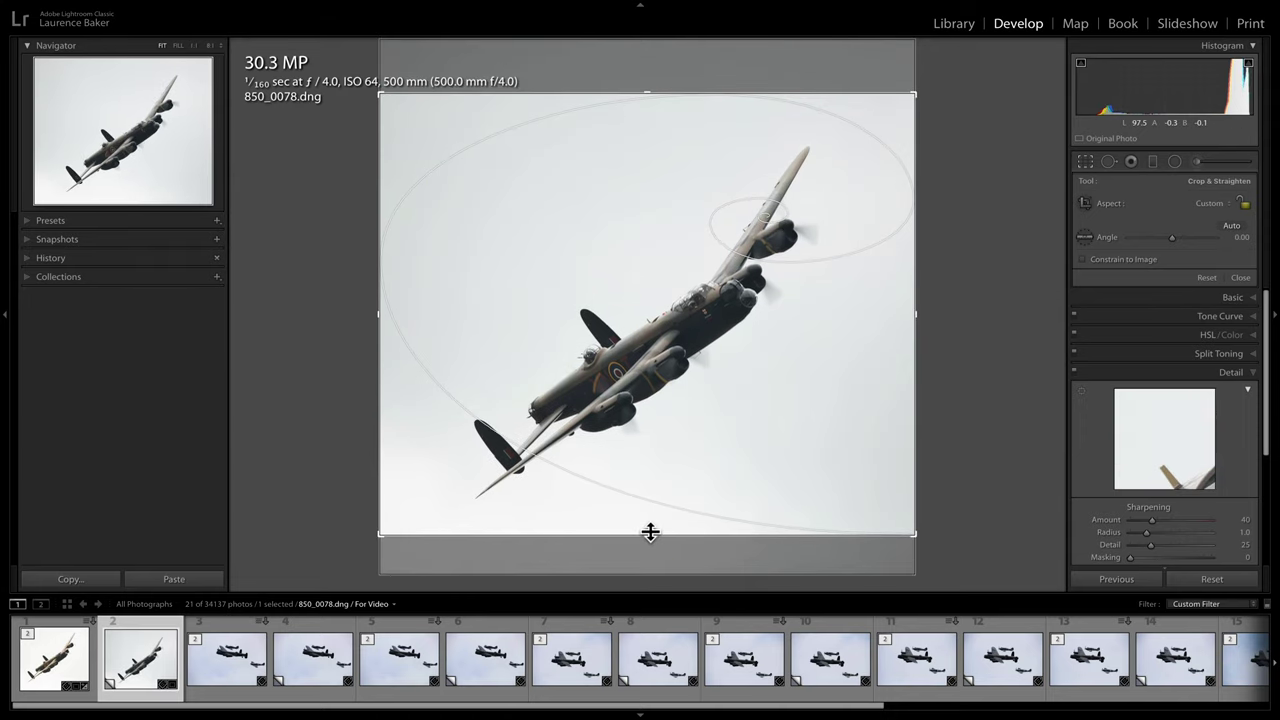
pyautogui.click(575, 285)
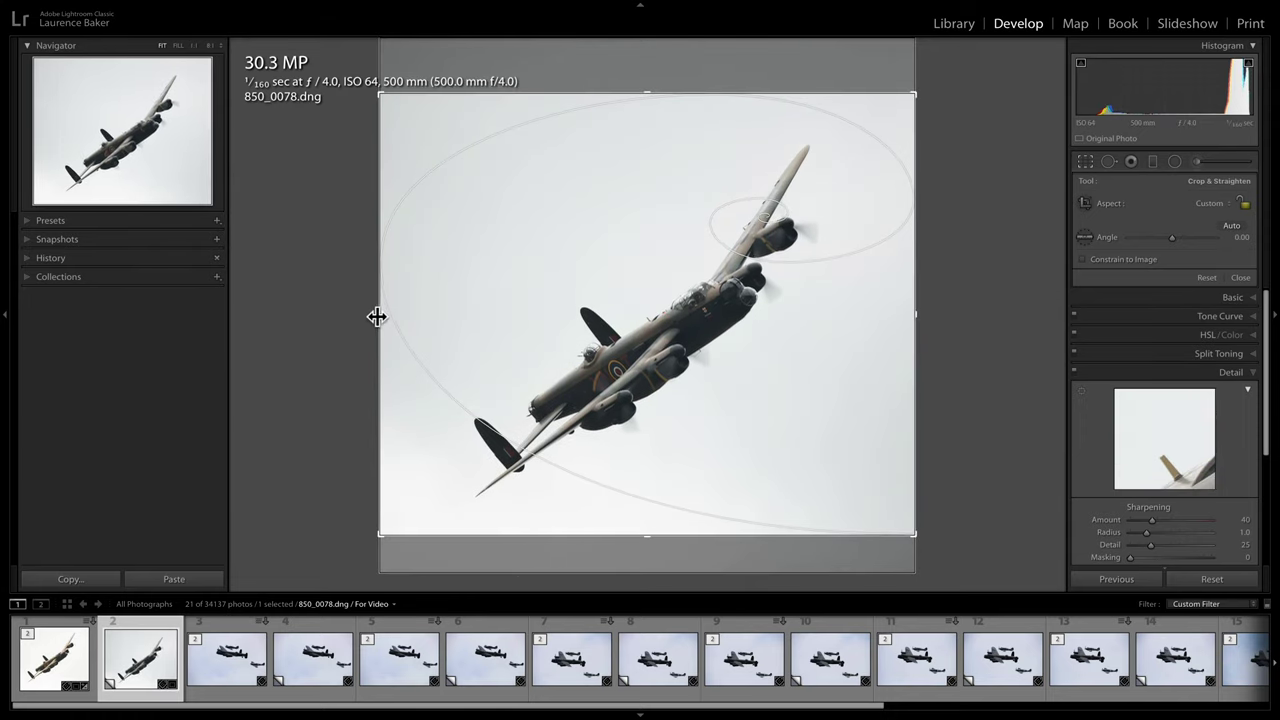
# - Trim a thin strip of sky from the photo's left edge and apply the crop
pyautogui.moveTo(376, 316); pyautogui.dragTo(385, 317)
pyautogui.click(860, 311)
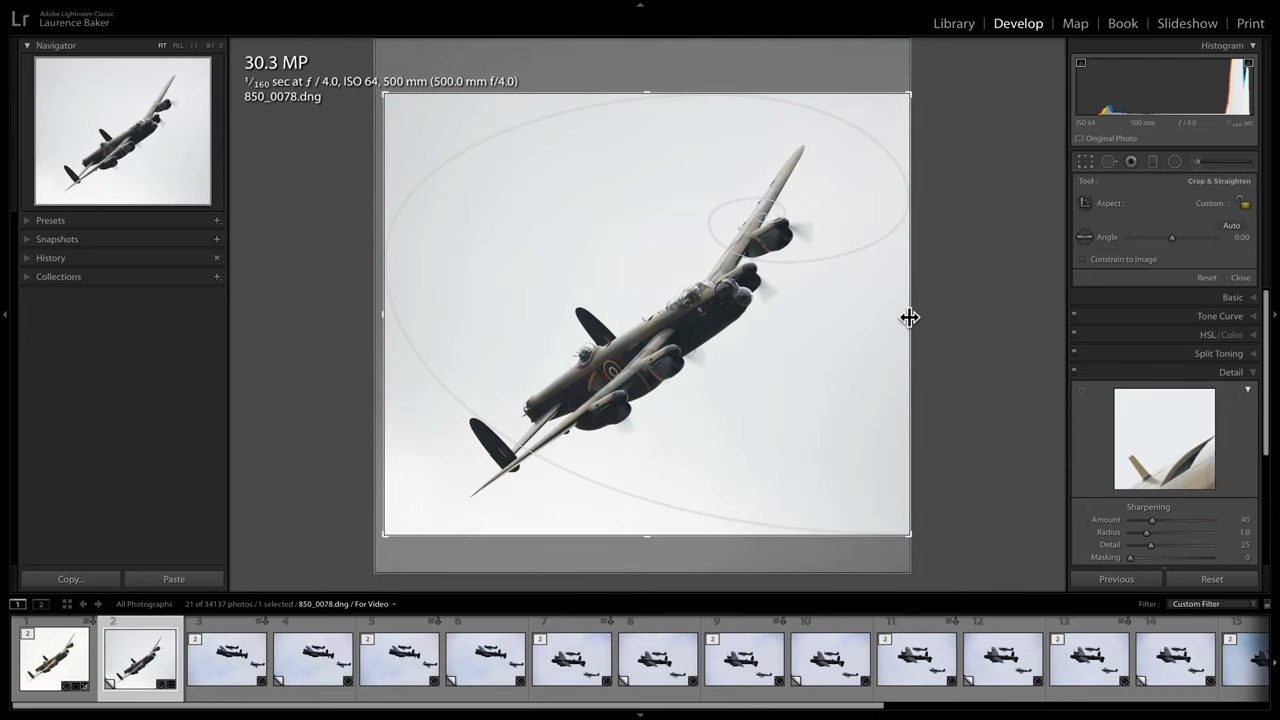
pyautogui.moveTo(909, 317); pyautogui.dragTo(909, 317)
pyautogui.click(894, 317)
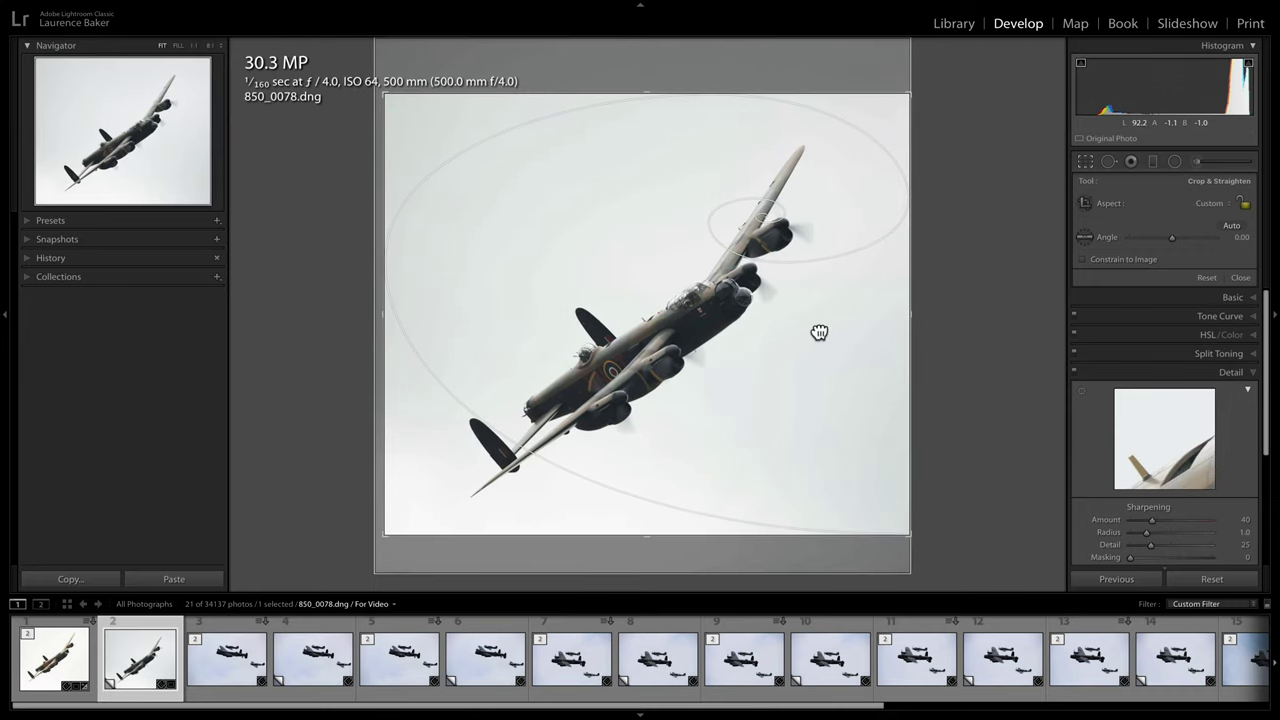
pyautogui.click(820, 334)
pyautogui.press('Return')
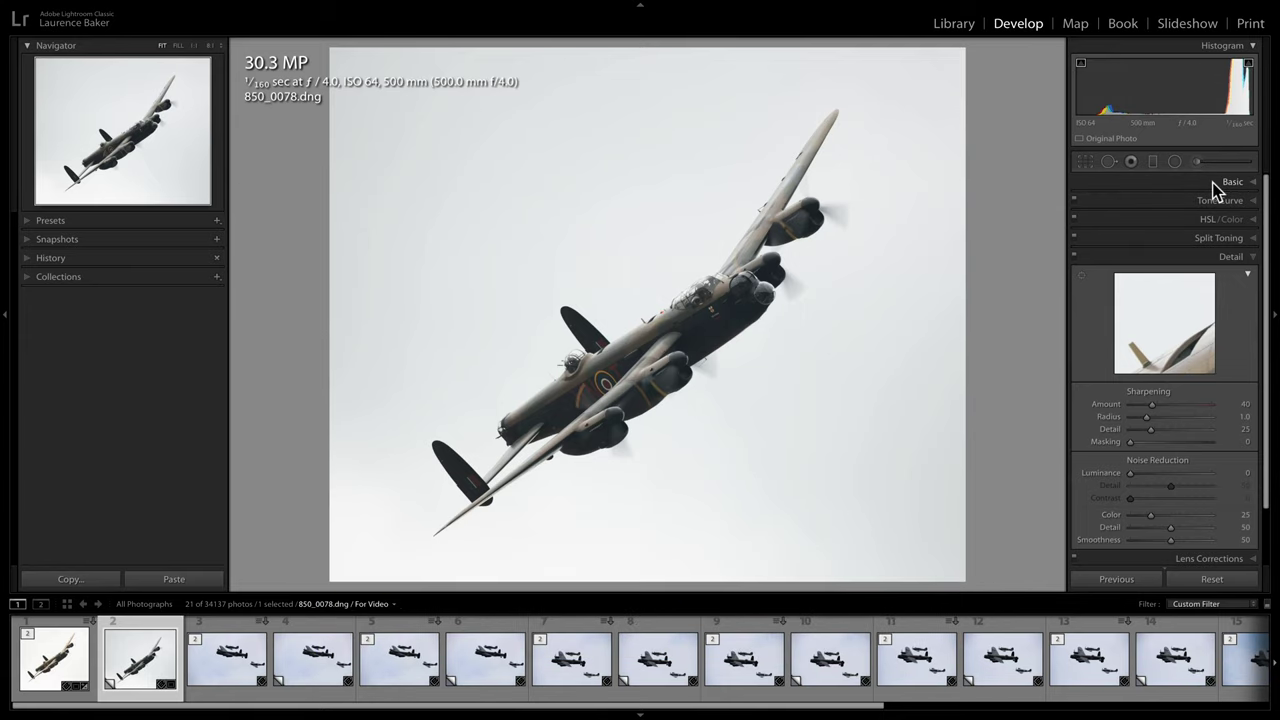
# - Set the photo's profile to Adobe Vivid and apply the automatic tone adjustments
pyautogui.click(1213, 185)
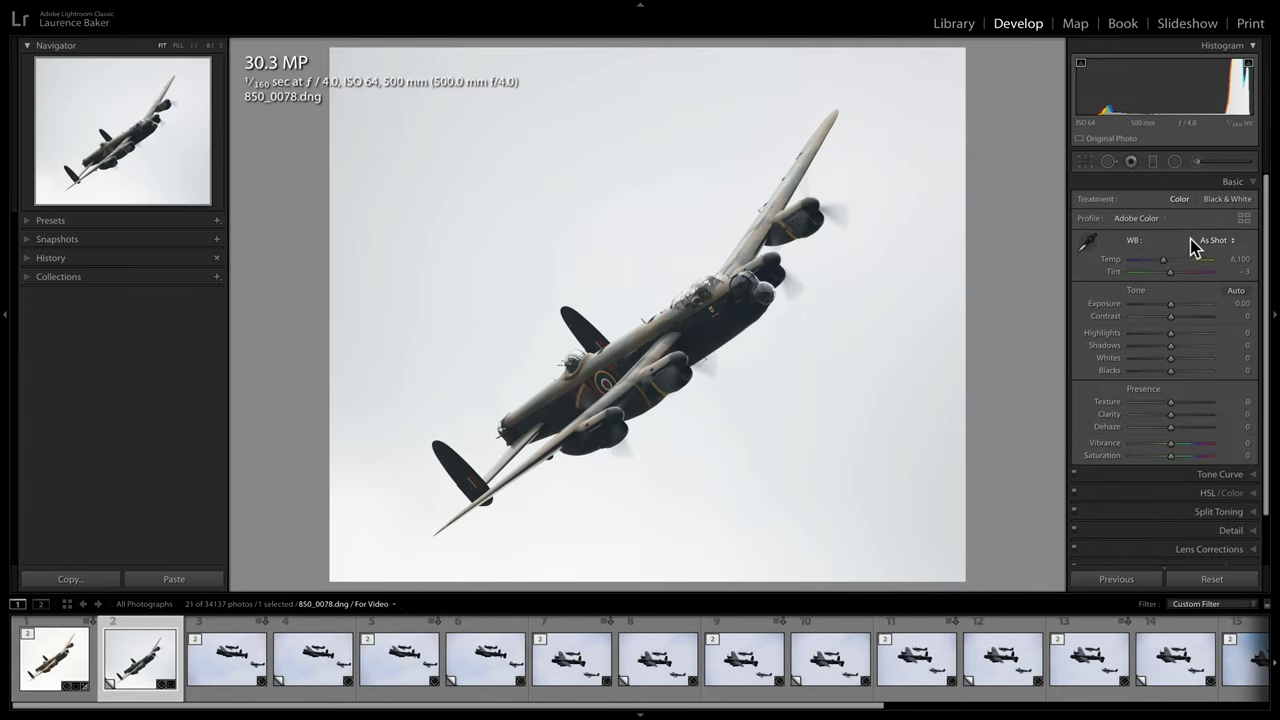
pyautogui.click(1137, 218)
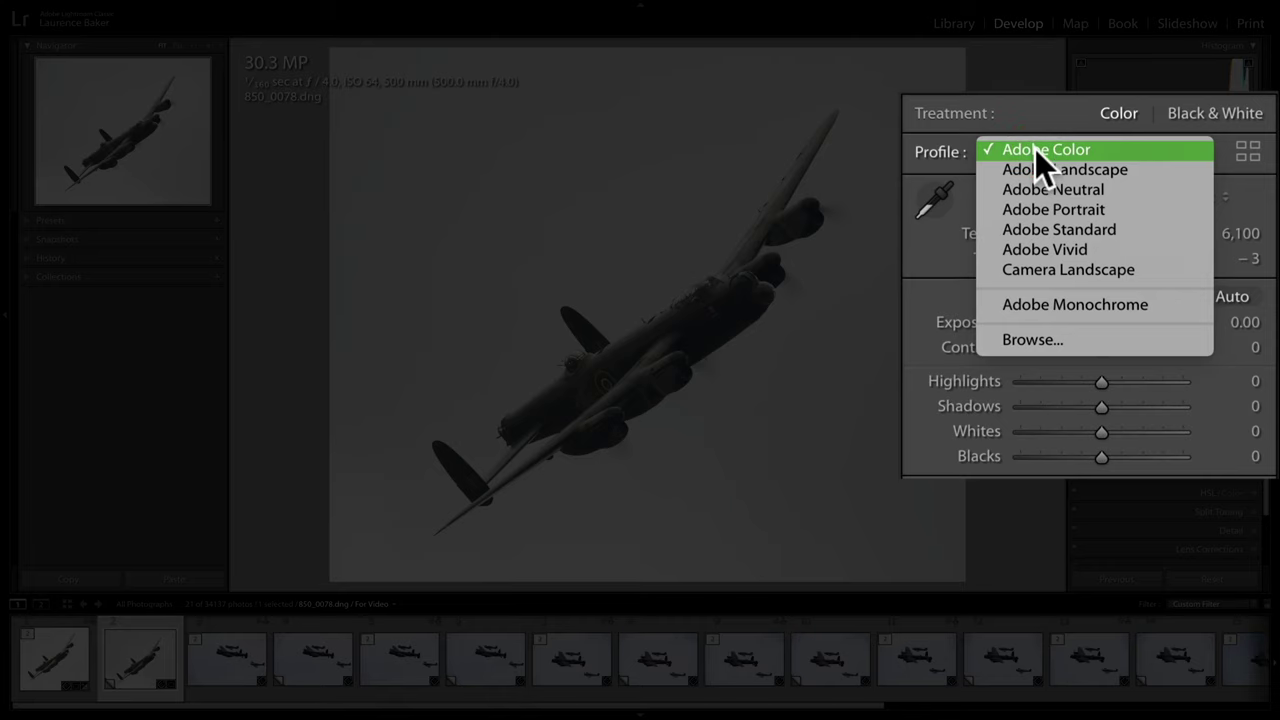
pyautogui.click(1035, 247)
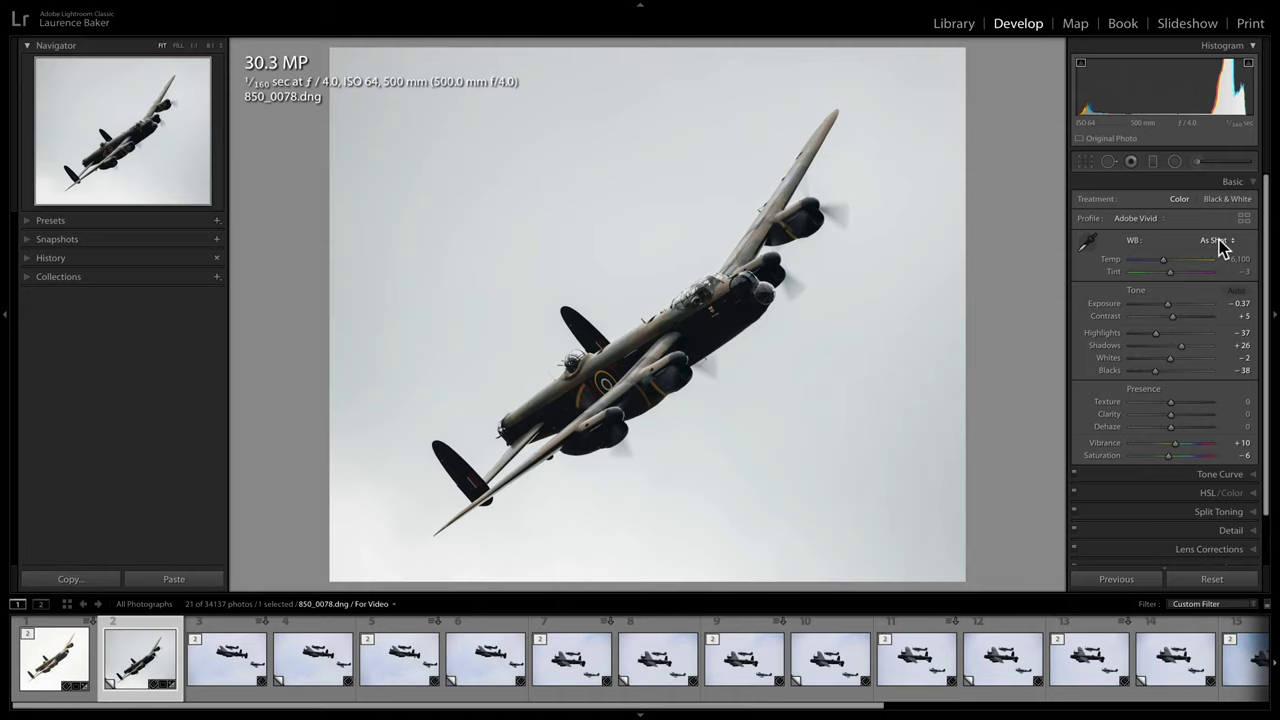
# - Try the Auto white balance preset on the photo, followed by the Cloudy preset
pyautogui.click(1216, 242)
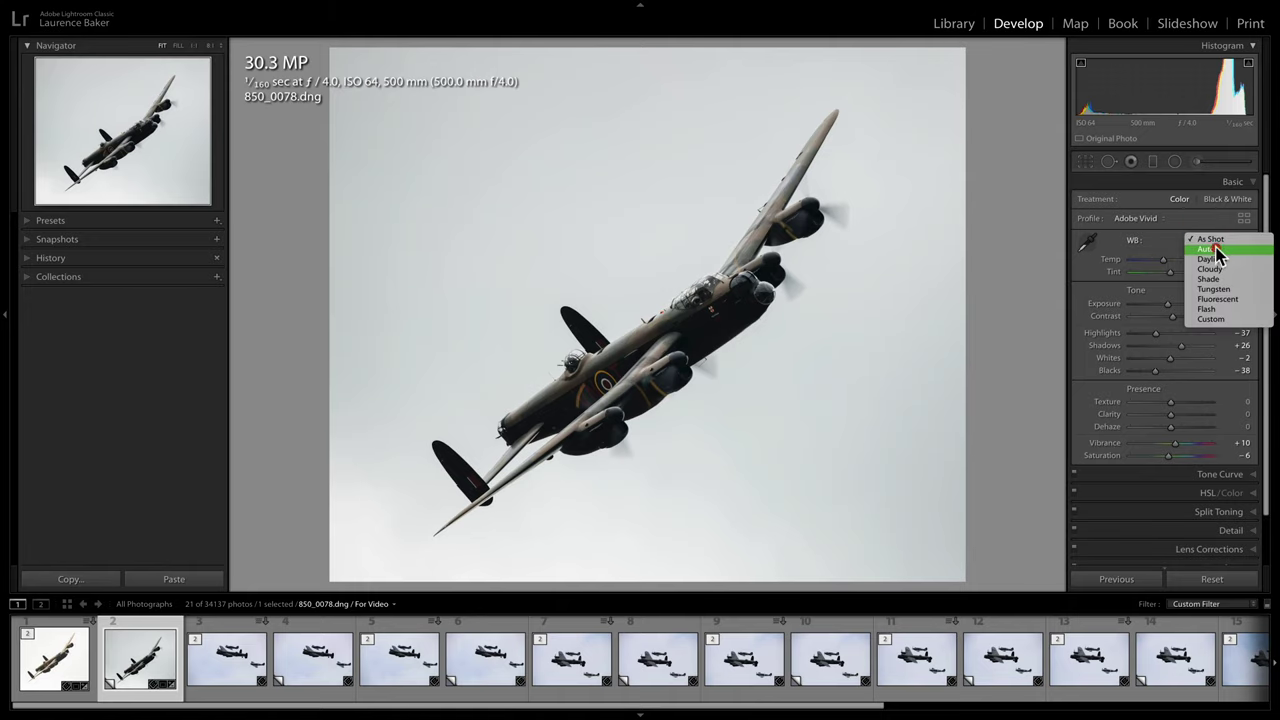
pyautogui.click(1210, 249)
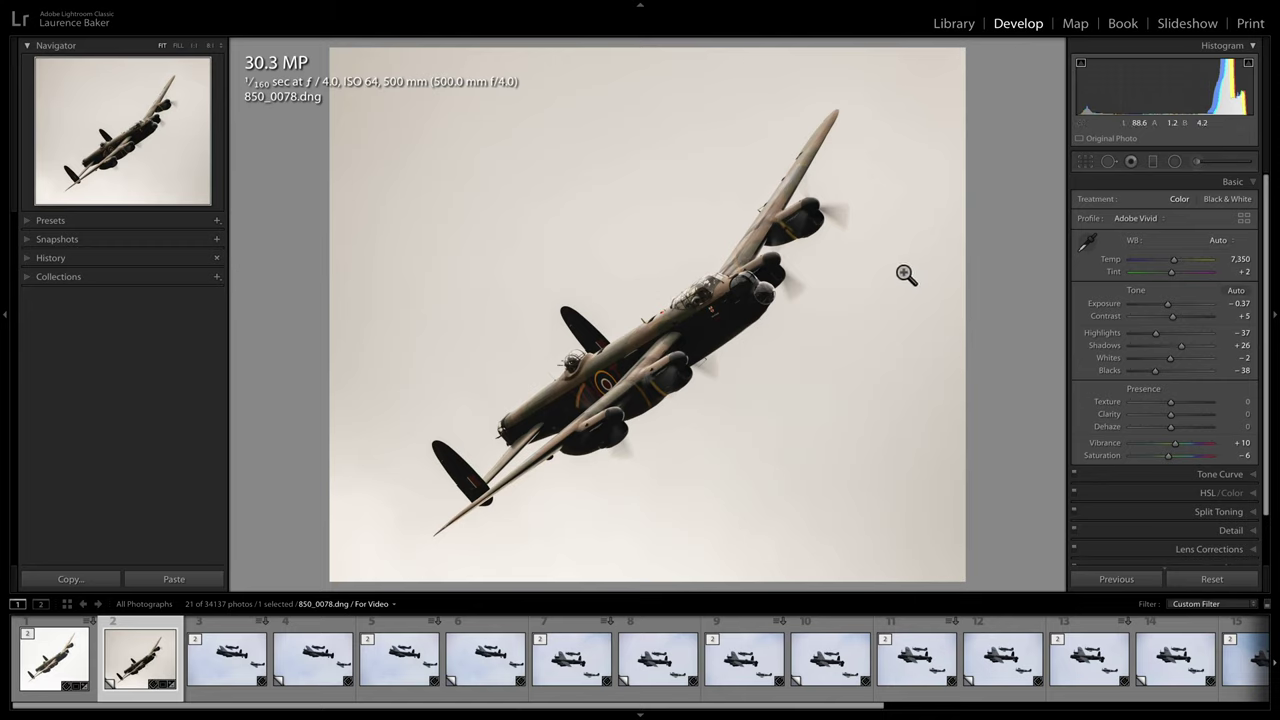
pyautogui.click(1214, 242)
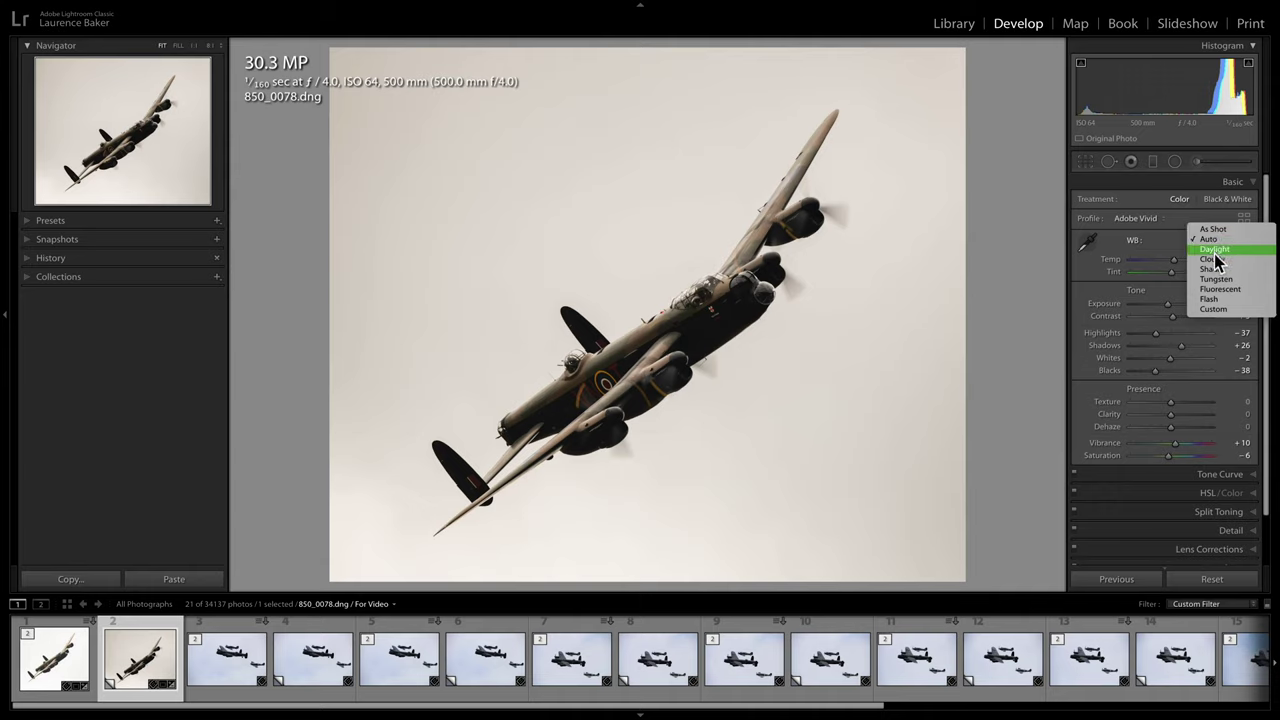
pyautogui.click(1213, 260)
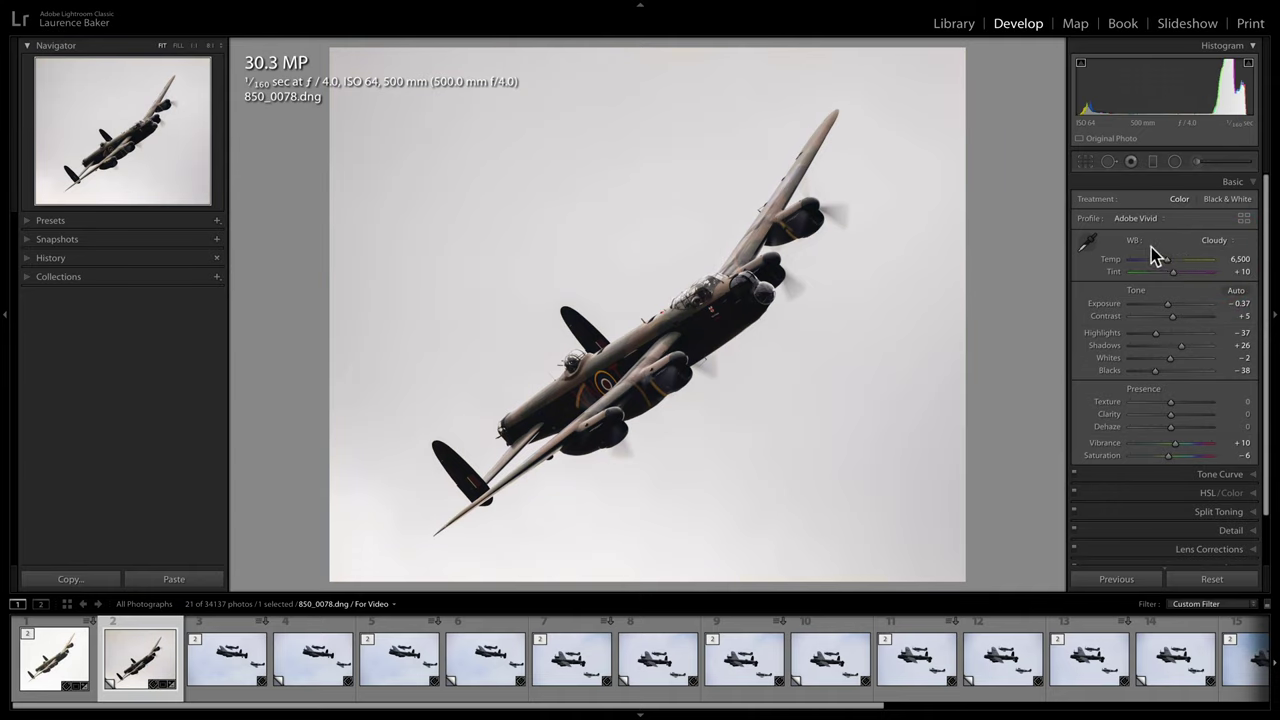
# - Sample the sky above the aircraft as the white balance neutral and cool the temperature to 6,104
pyautogui.click(1087, 242)
pyautogui.click(591, 126)
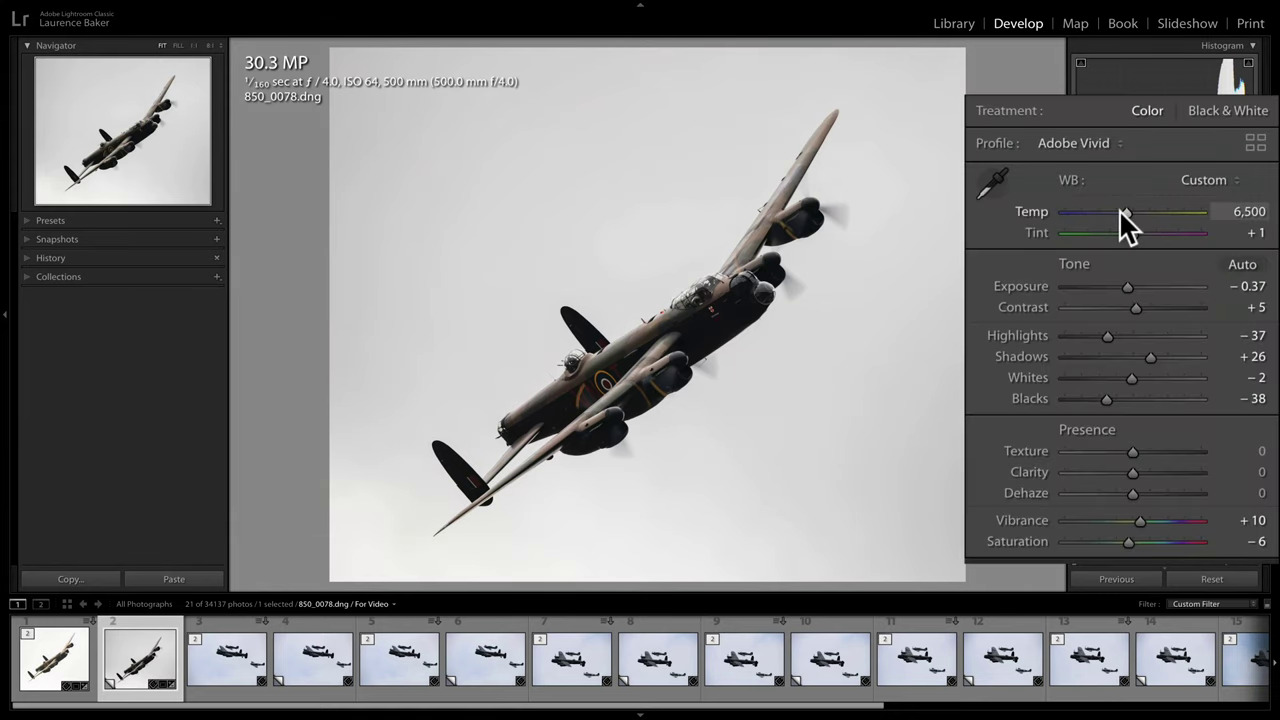
pyautogui.moveTo(1120, 214)
pyautogui.mouseDown()
pyautogui.moveTo(1094, 212)
pyautogui.moveTo(1111, 213)
pyautogui.mouseUp()
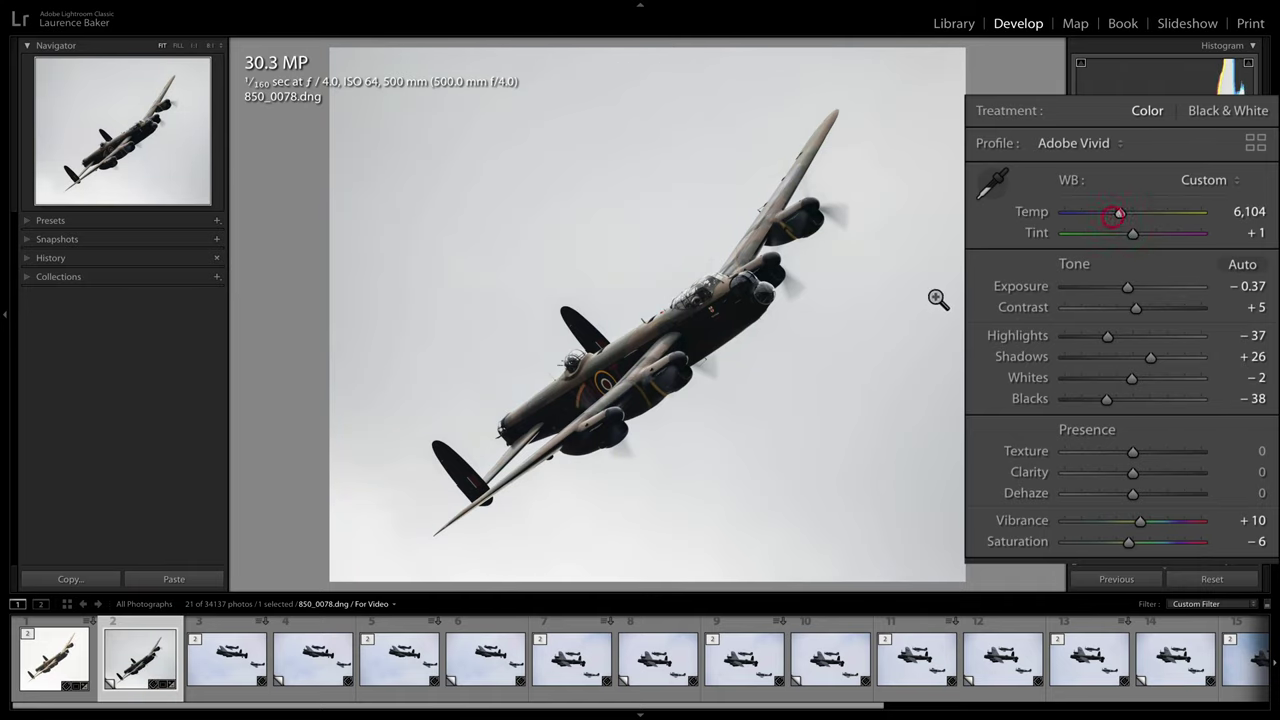
# - Reset the Whites and Blacks to 0 and raise the Shadows to +43
pyautogui.doubleClick(1026, 393)
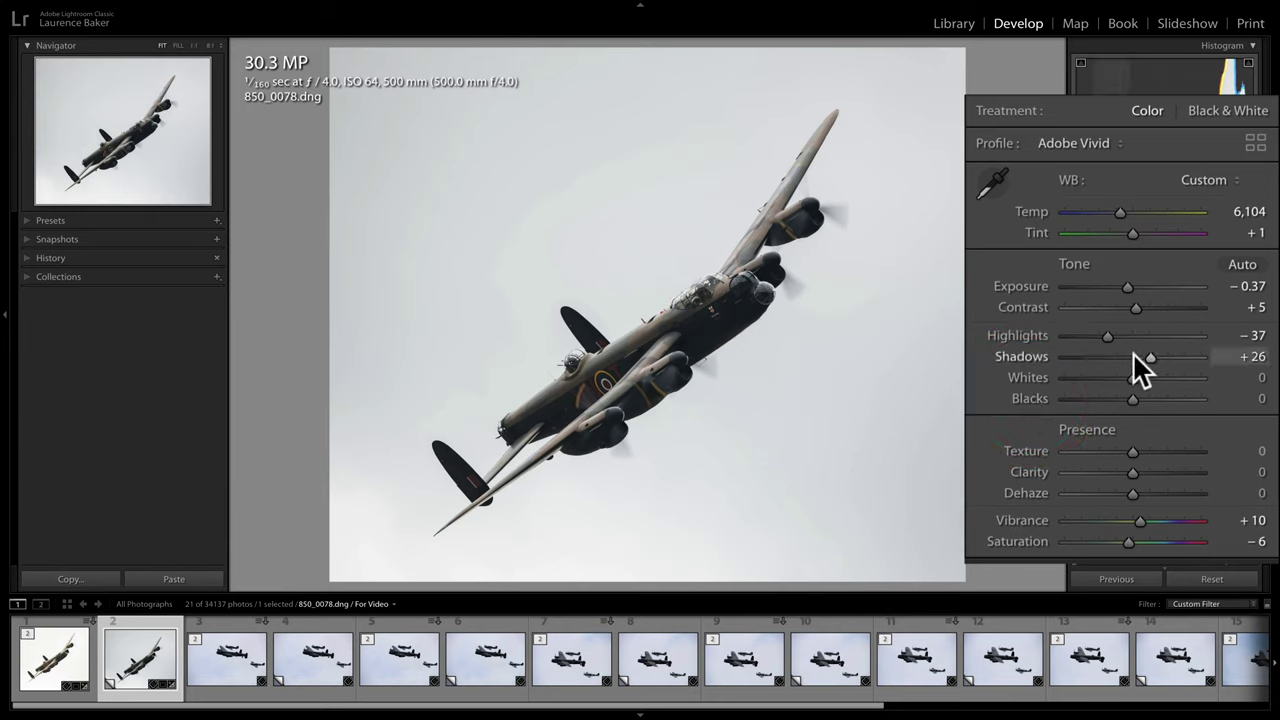
pyautogui.moveTo(1148, 357); pyautogui.dragTo(1159, 359)
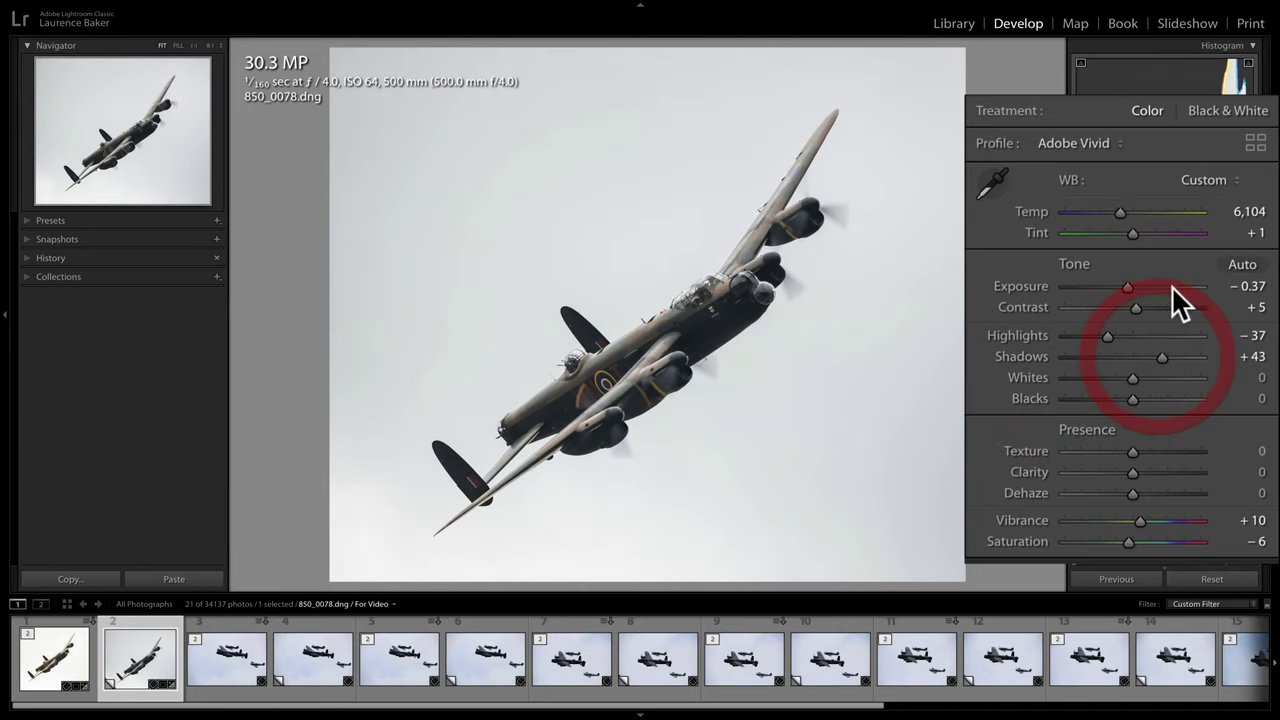
# - Vary the exposure up and down in small and large increments, ending at −0.01
pyautogui.click(1248, 287)
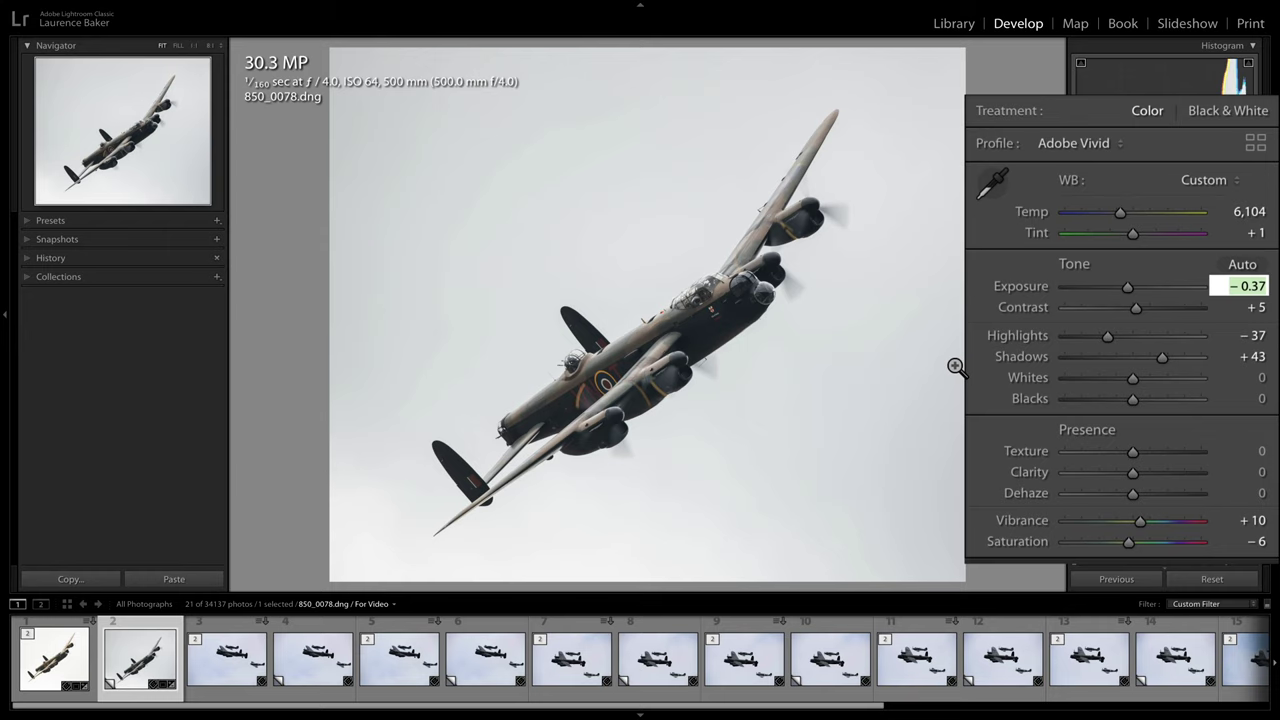
pyautogui.press('Up')
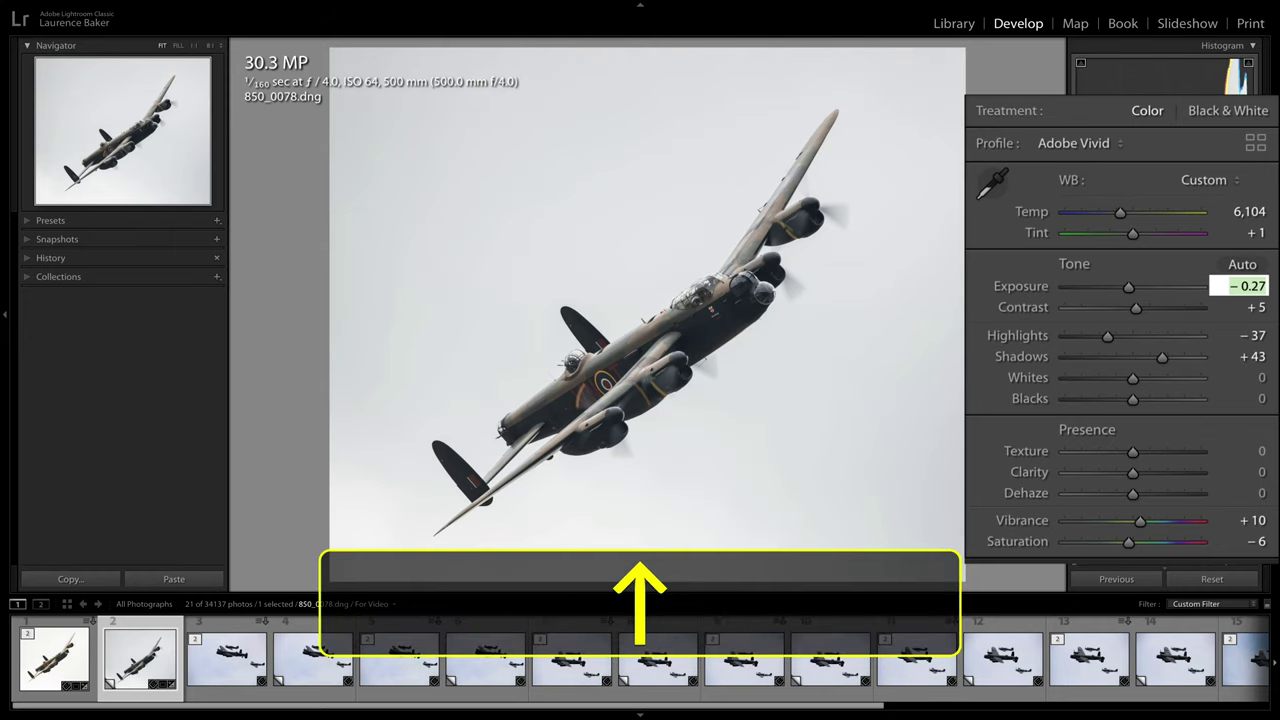
pyautogui.press('Up')
pyautogui.press('Down')
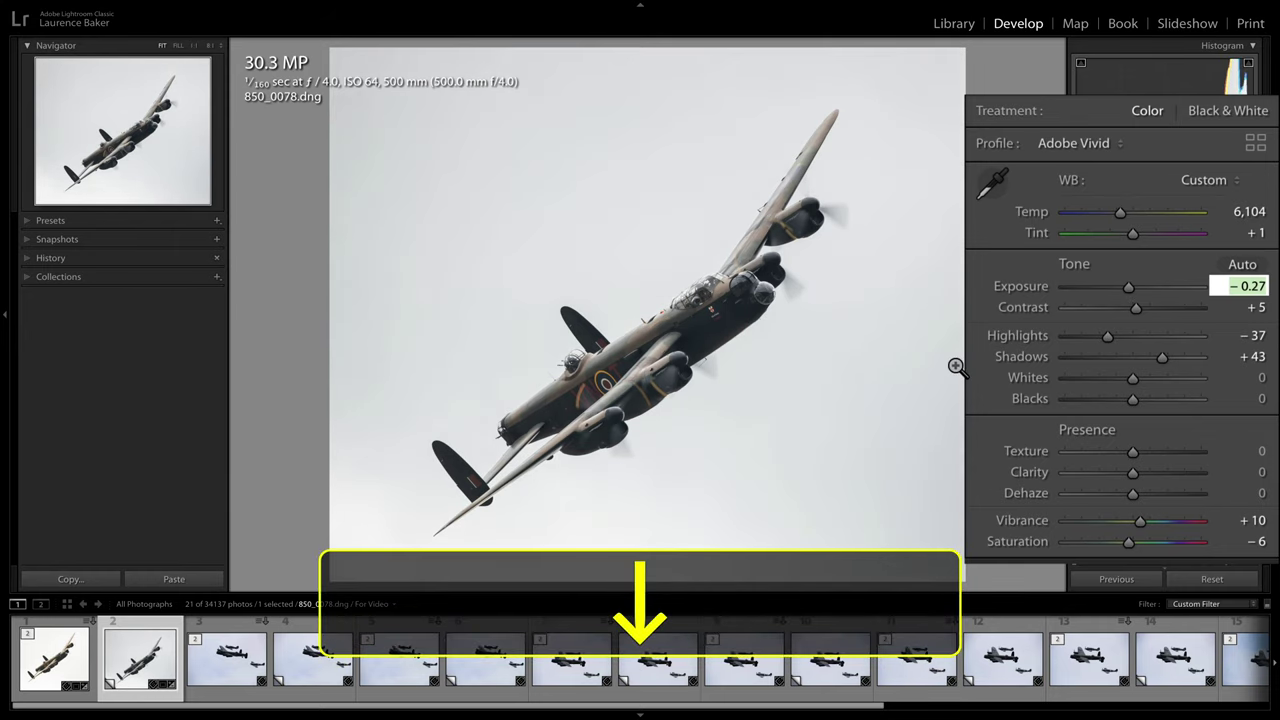
pyautogui.hotkey('shift', 'Up')
pyautogui.hotkey('shift', 'Up')
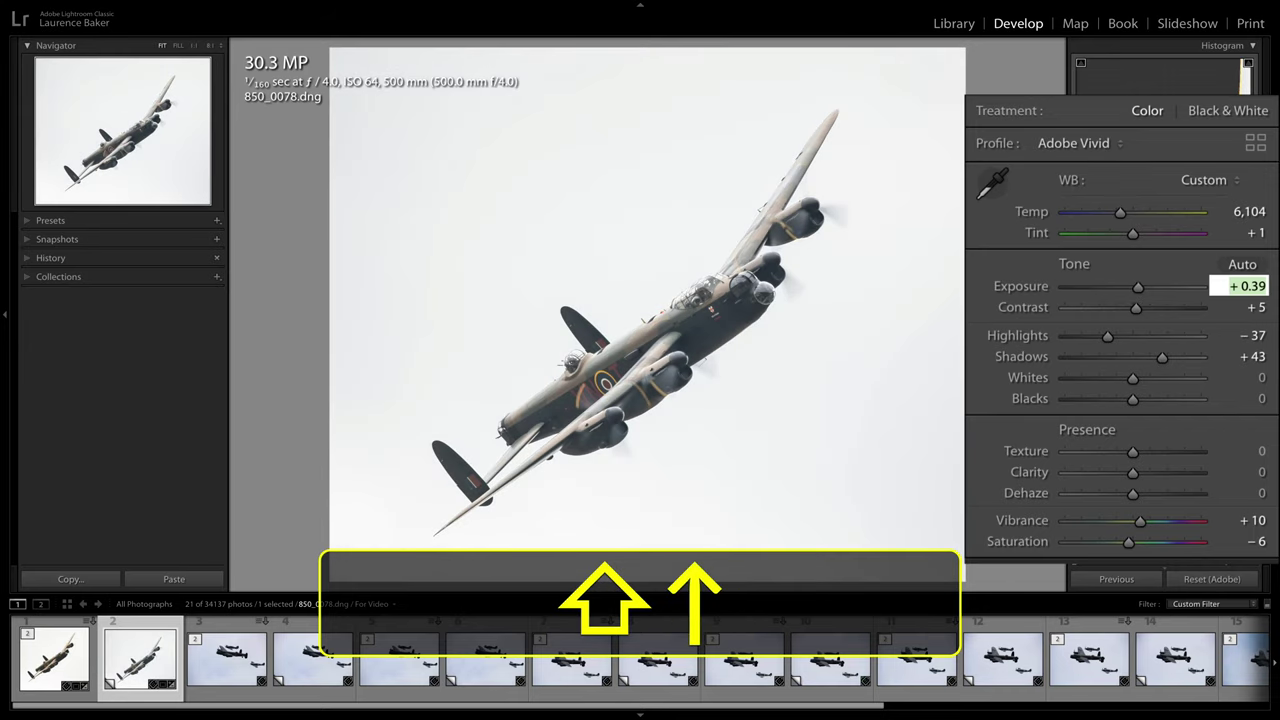
pyautogui.press('Down')
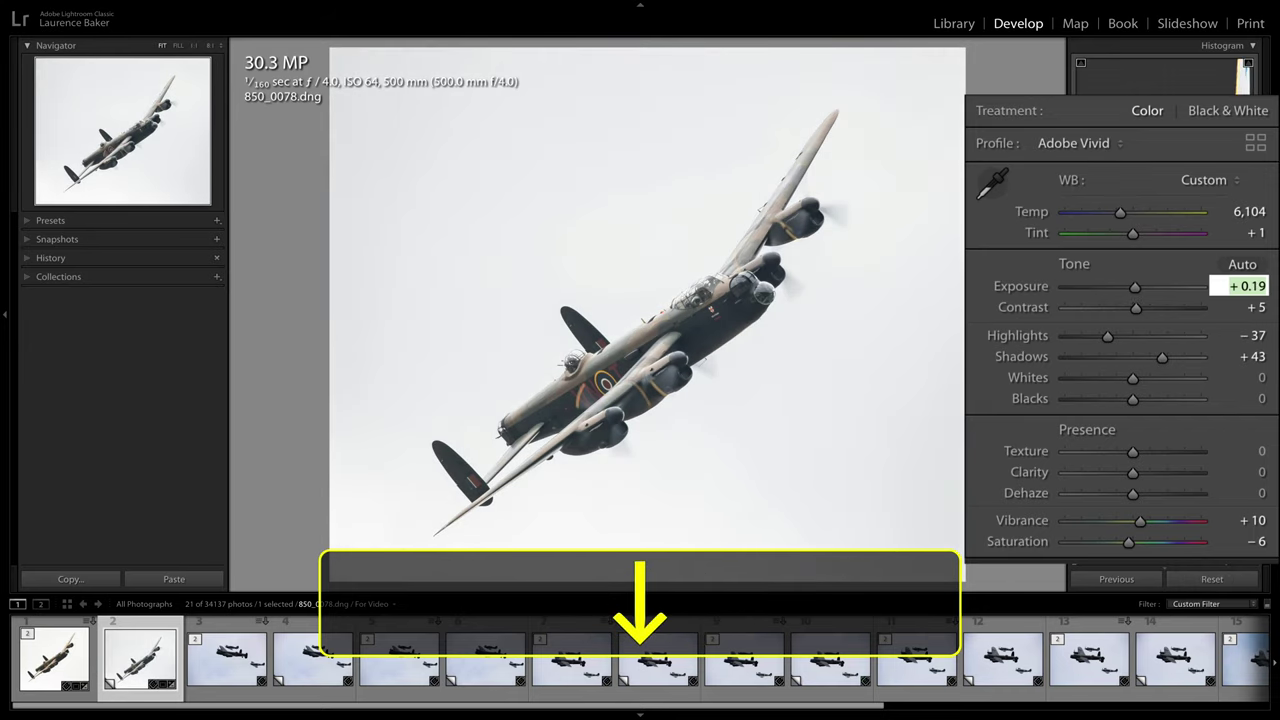
pyautogui.press('Down')
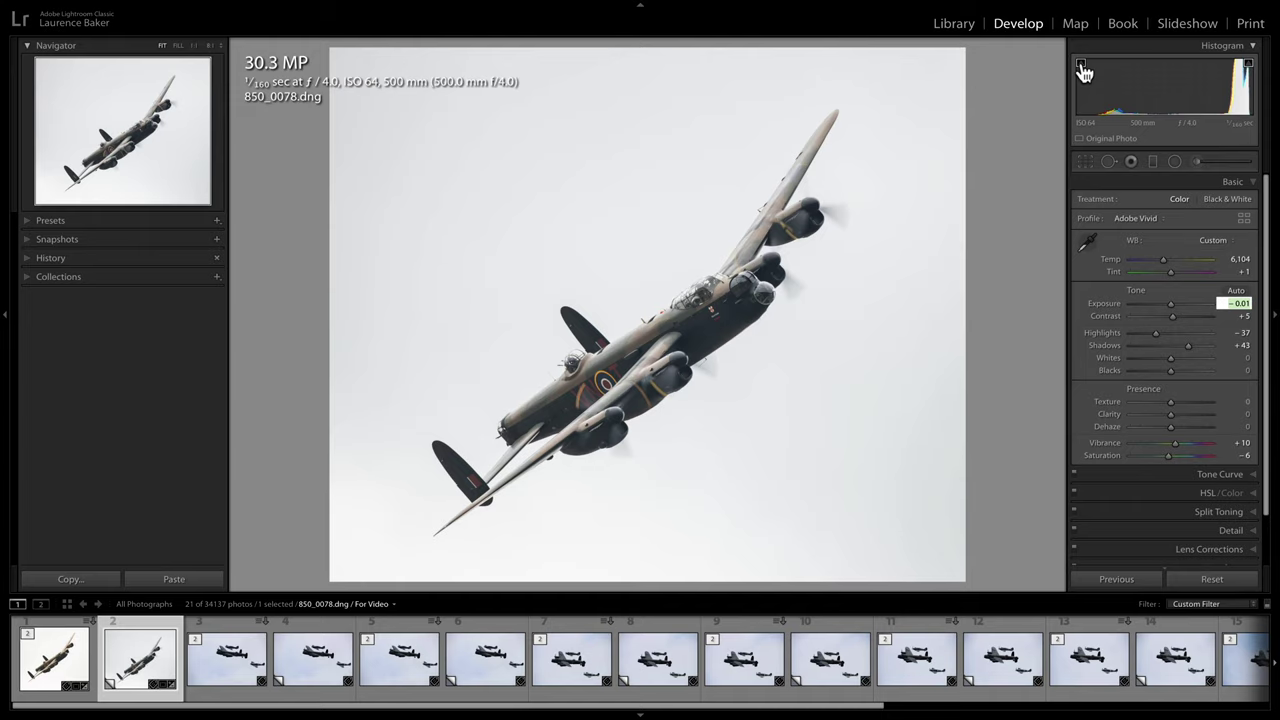
# - Test brighter exposures up to +0.98 on the cockpit crew, finishing with the exposure at −0.34
pyautogui.click(697, 298)
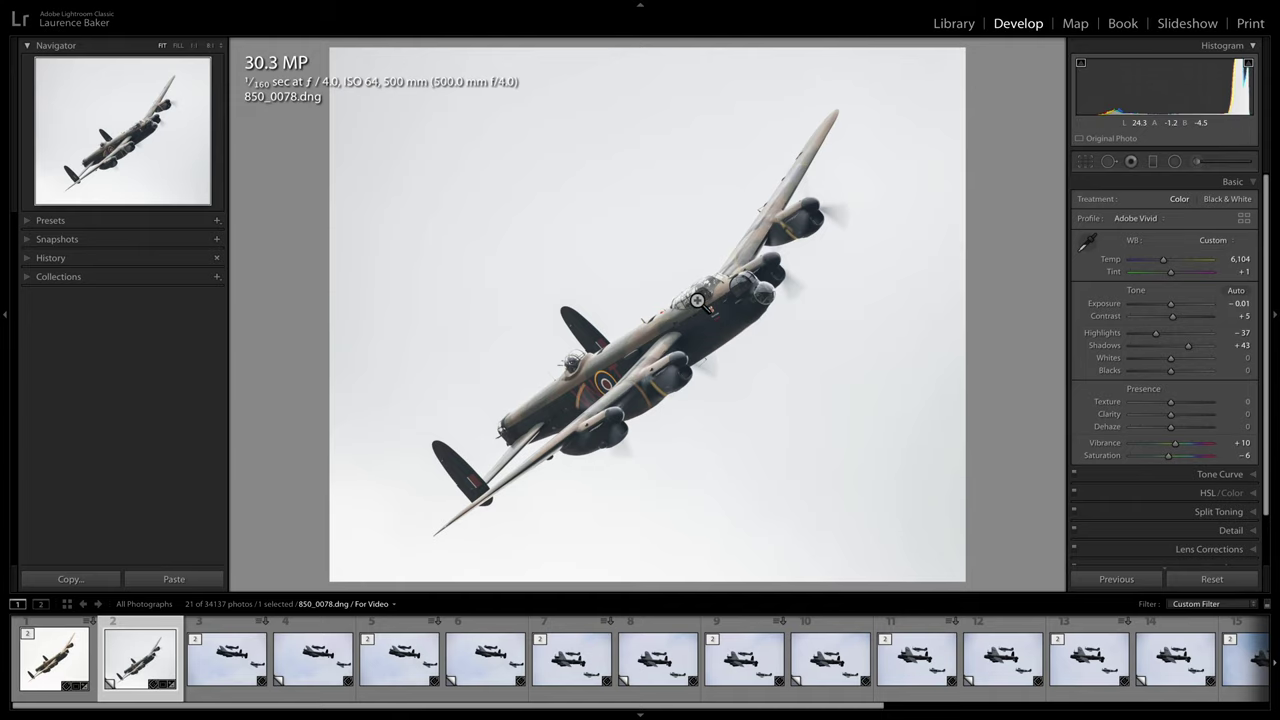
pyautogui.click(210, 46)
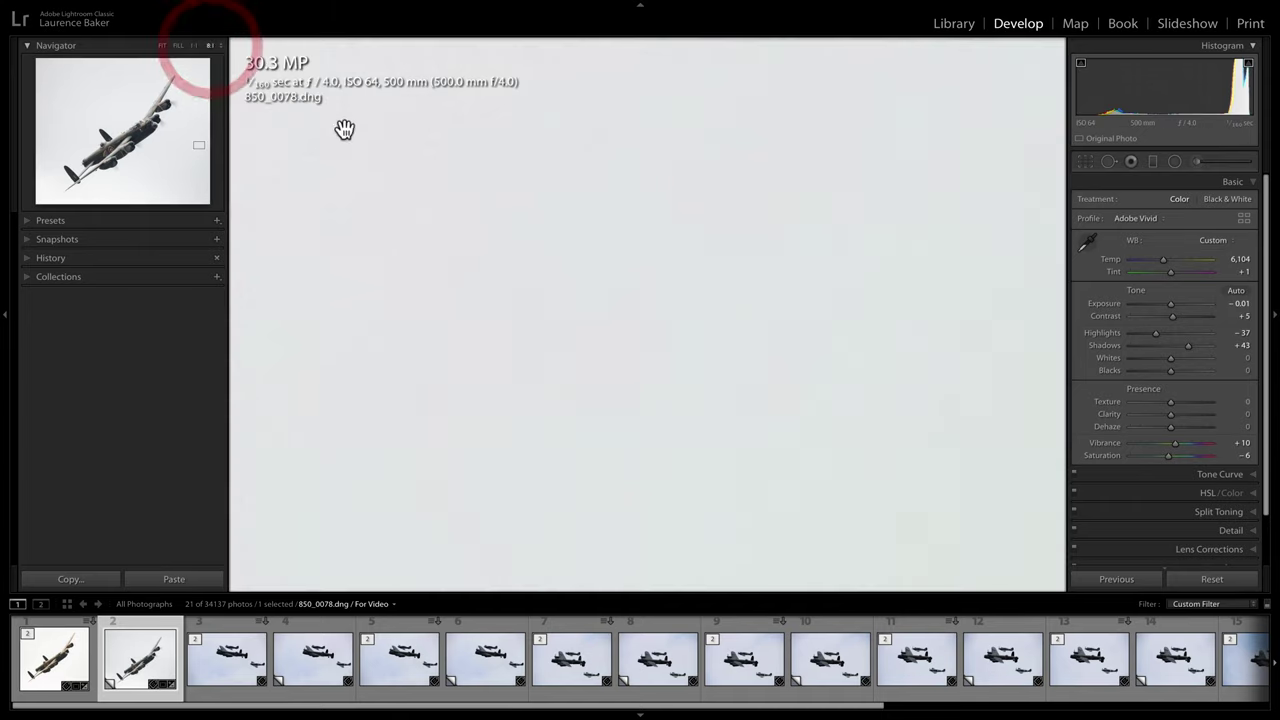
pyautogui.moveTo(160, 133); pyautogui.dragTo(138, 125)
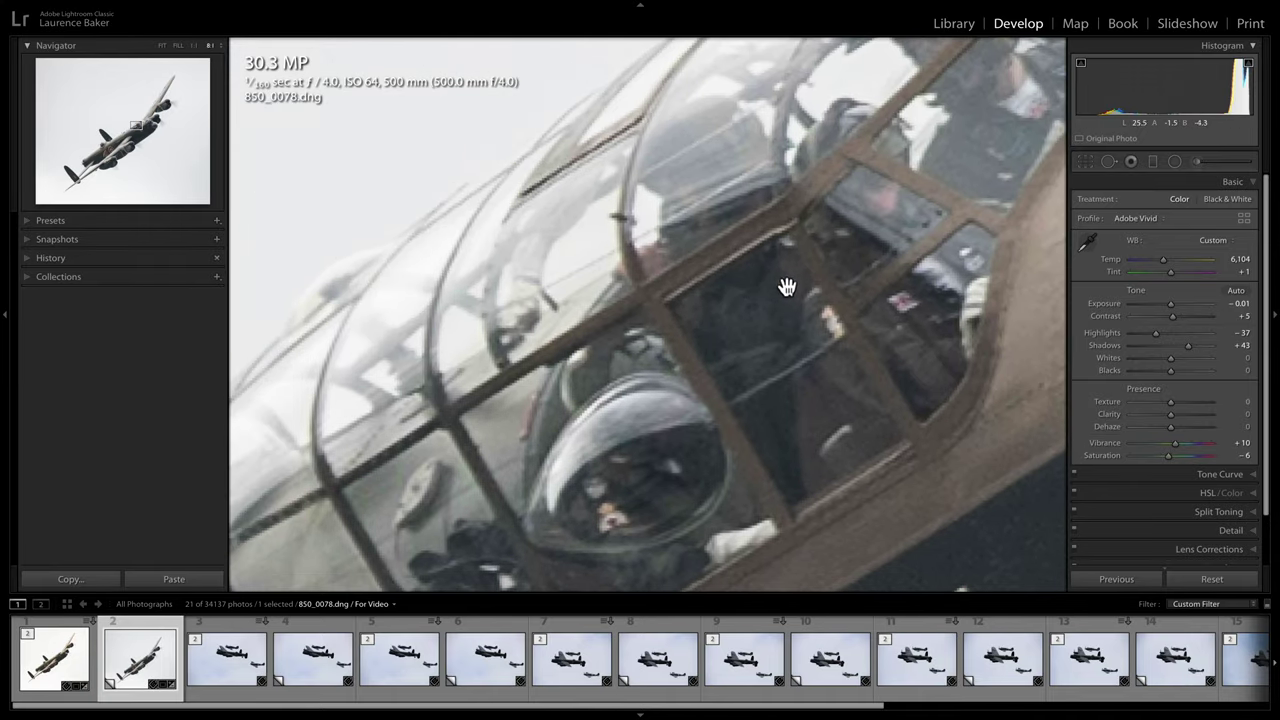
pyautogui.moveTo(786, 283); pyautogui.dragTo(580, 491)
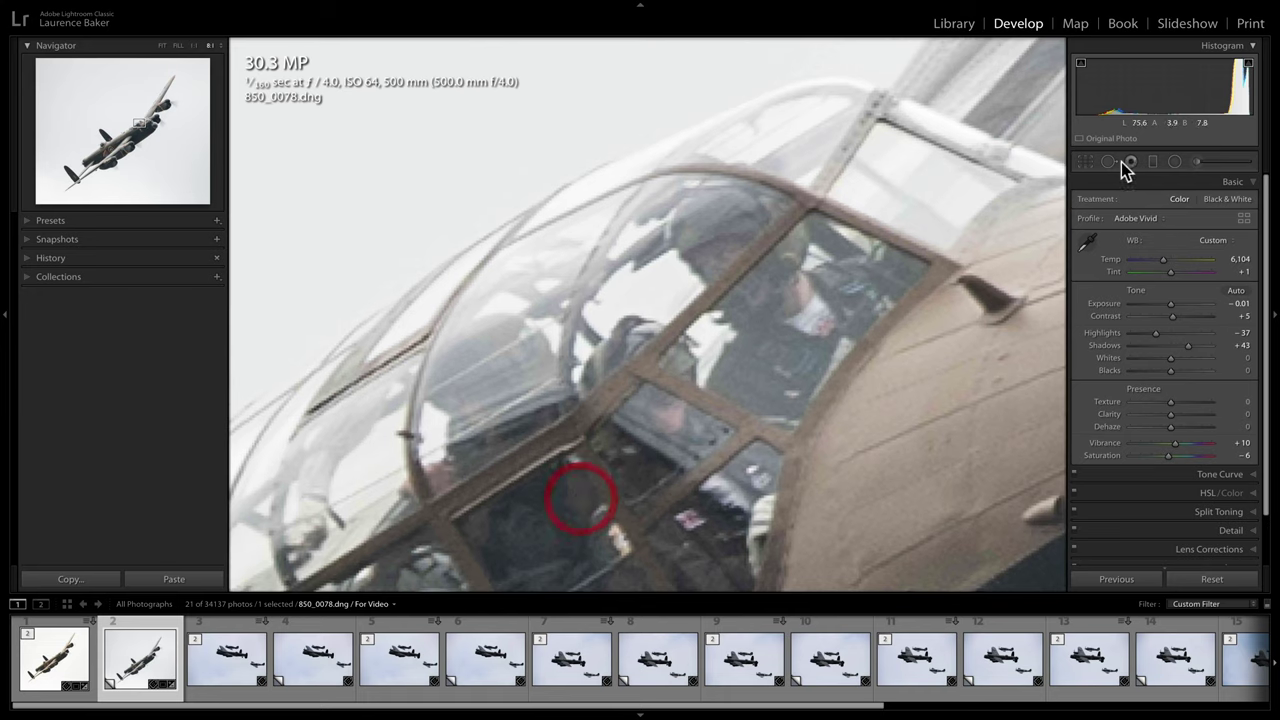
pyautogui.click(1240, 303)
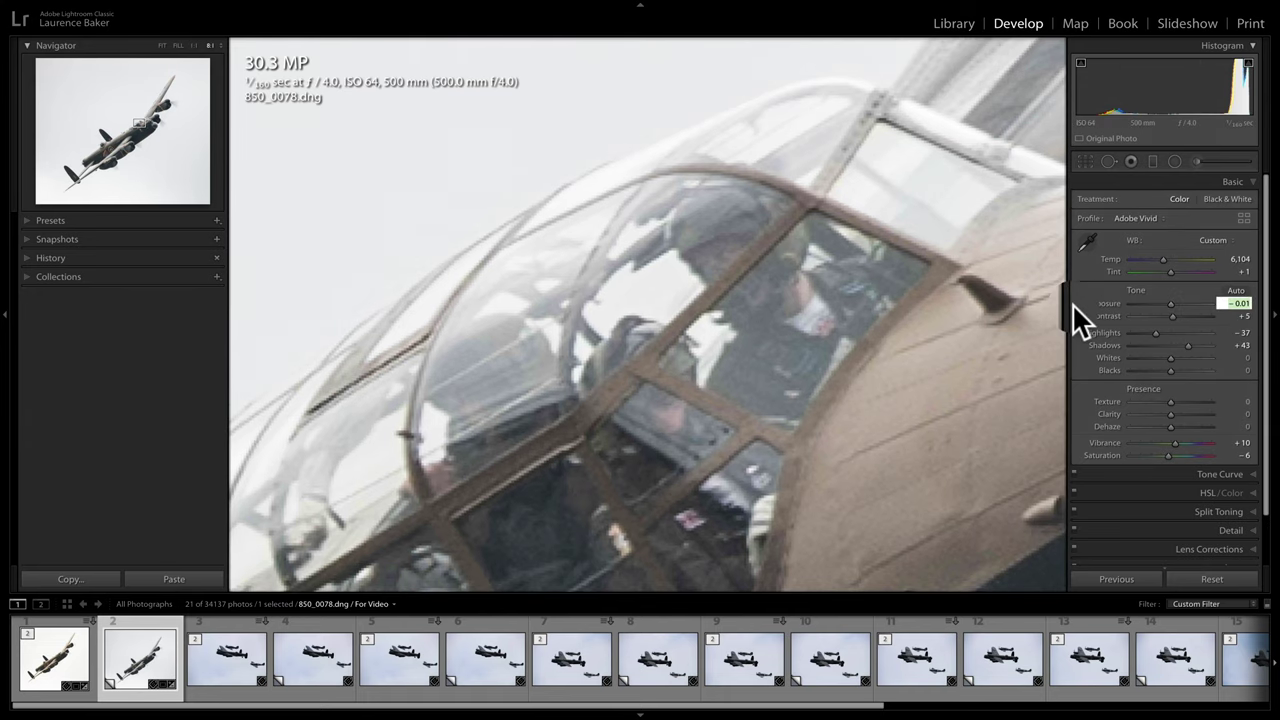
pyautogui.hotkey('shift', 'Up')
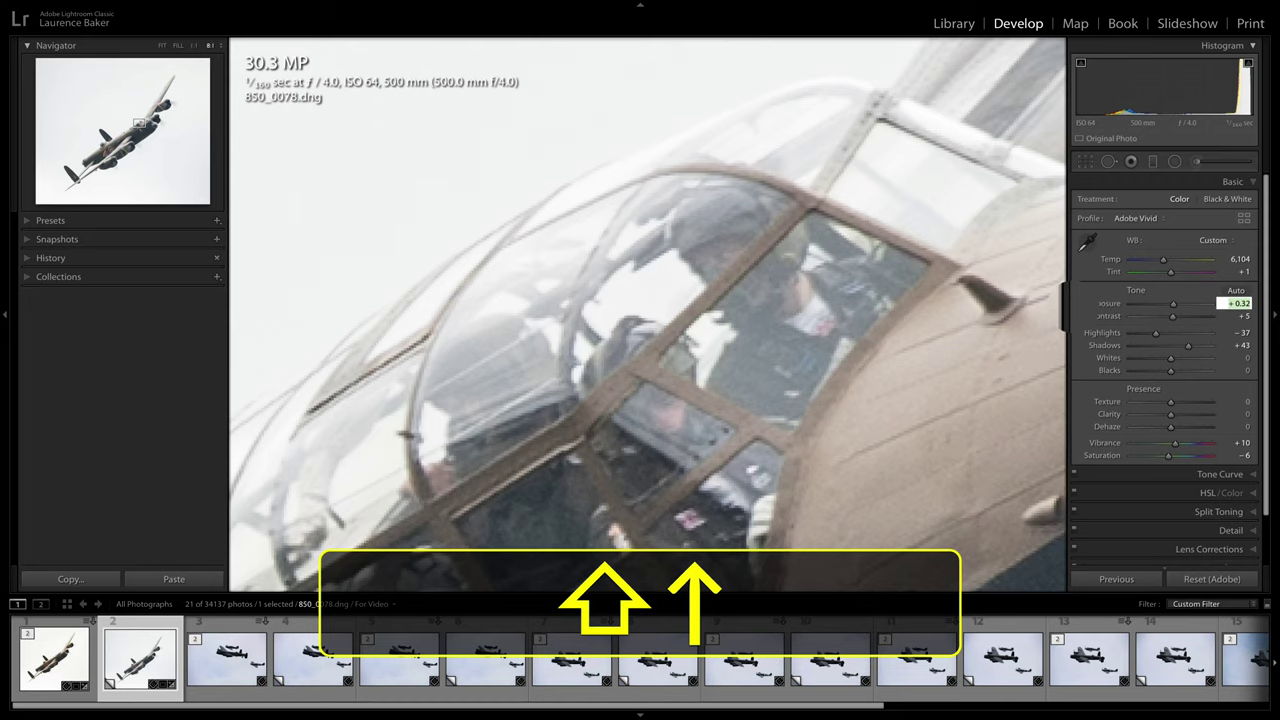
pyautogui.hotkey('shift', 'Up')
pyautogui.hotkey('shift', 'Up')
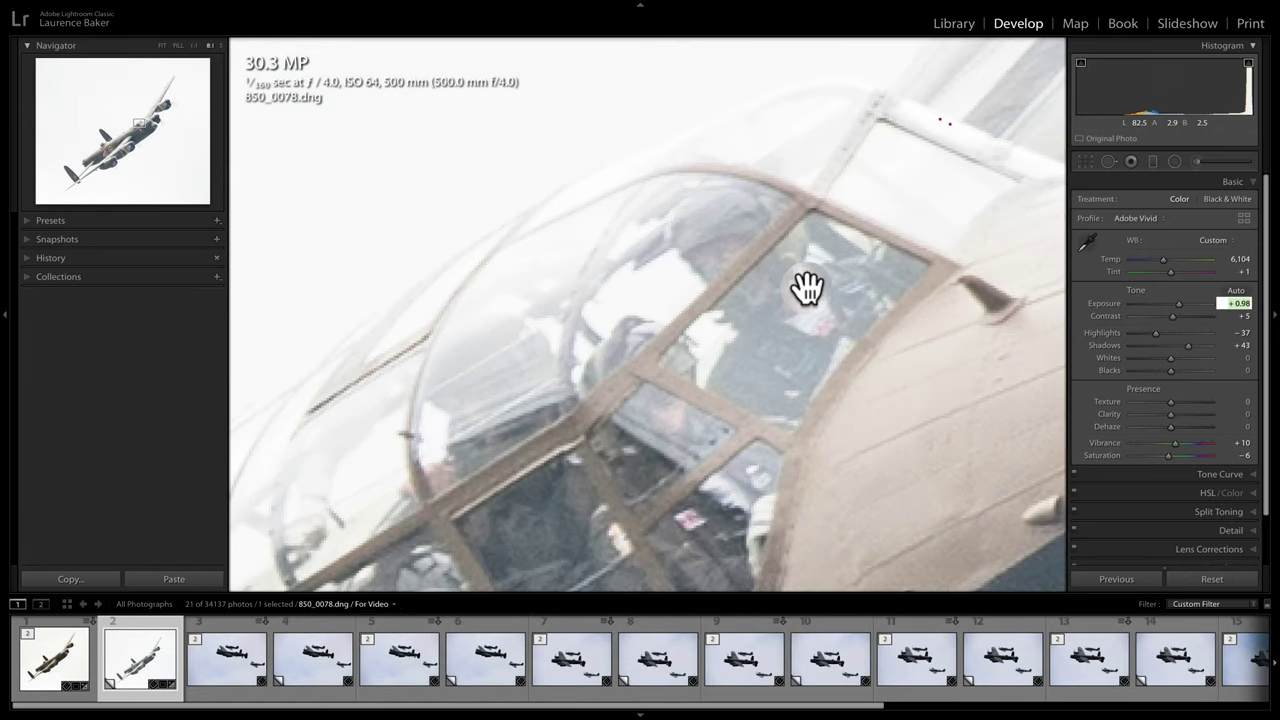
pyautogui.hotkey('shift', 'Down')
pyautogui.hotkey('shift', 'Down')
pyautogui.hotkey('shift', 'Down')
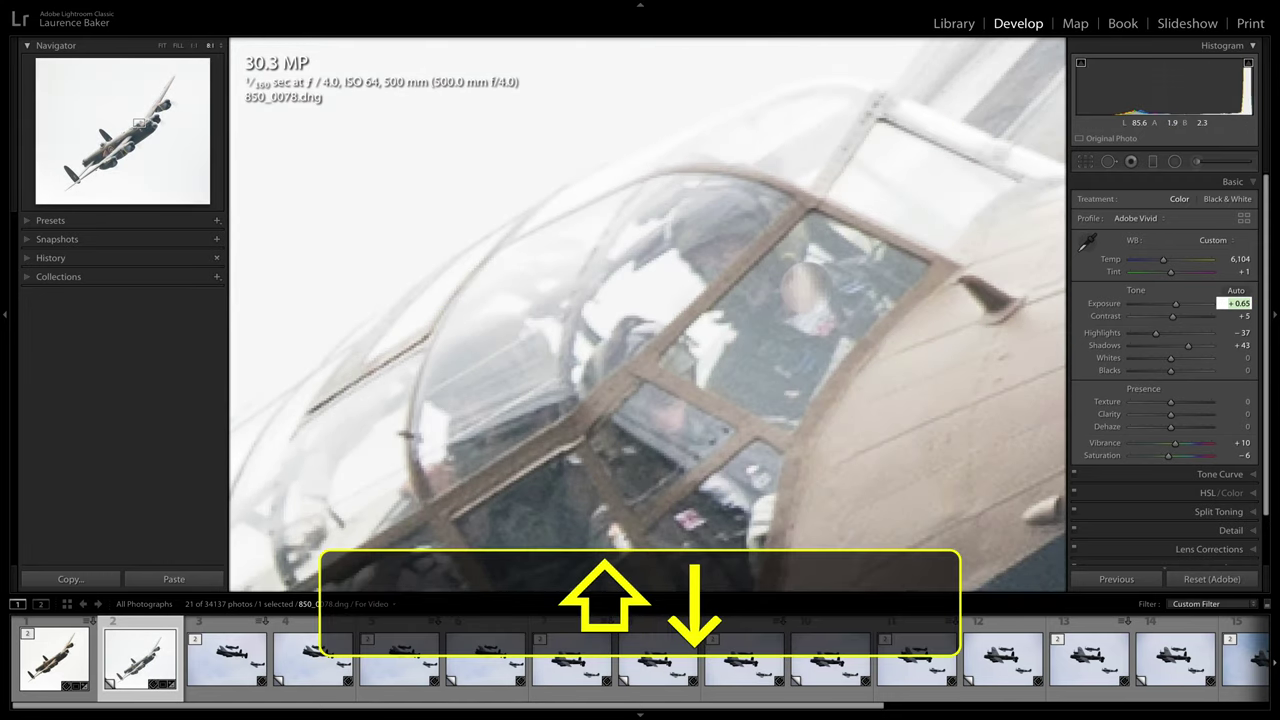
pyautogui.hotkey('shift', 'Down')
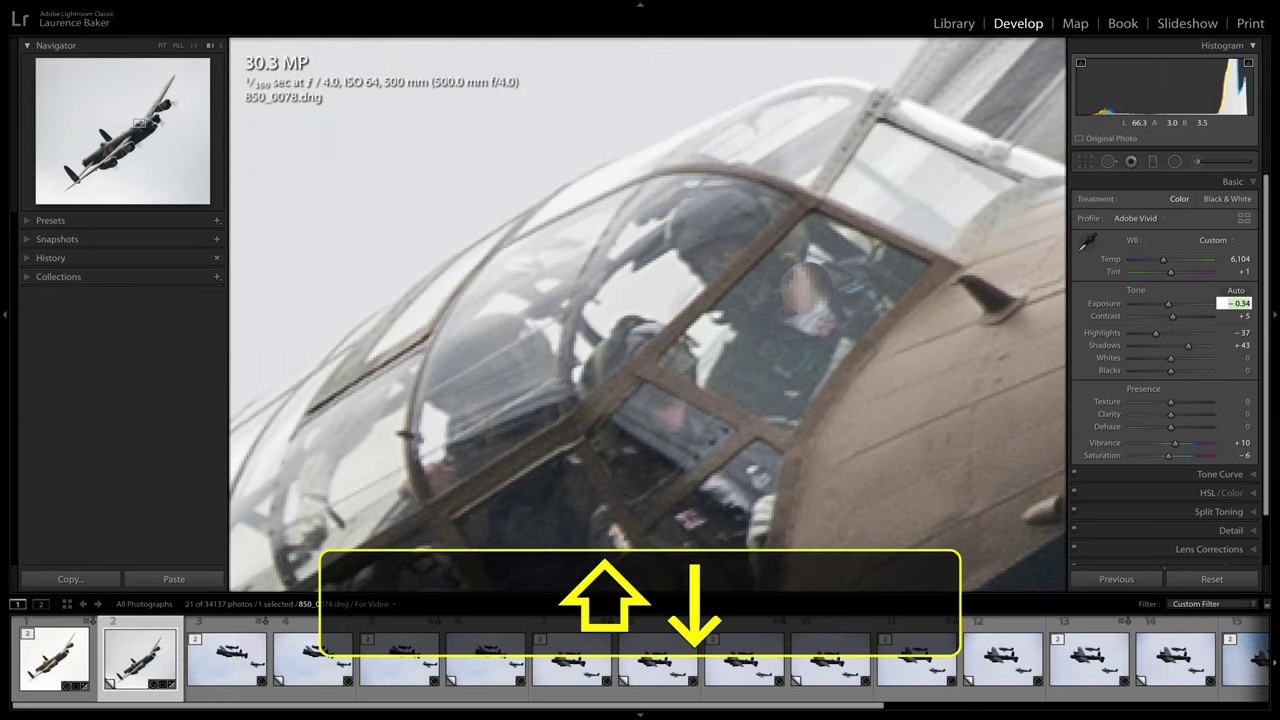
pyautogui.click(829, 291)
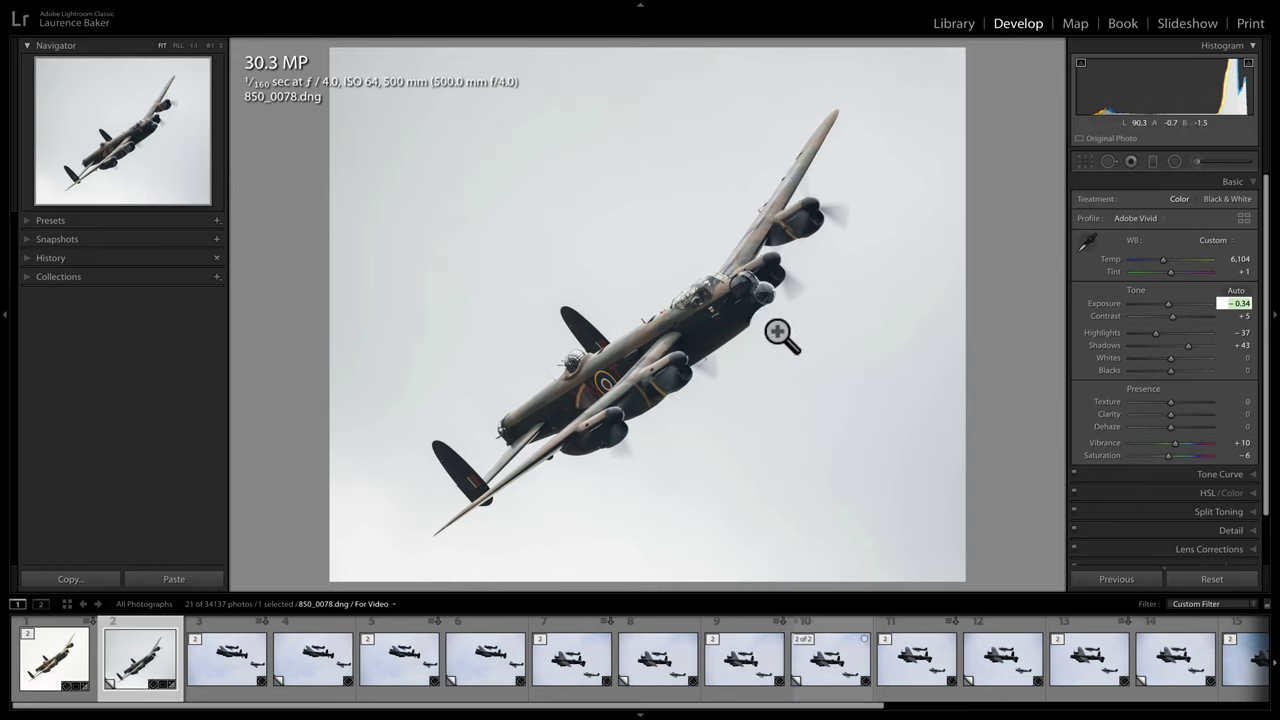
# - Hide all the panels around the photo and restore only the two side panels, leaving the filmstrip hidden
pyautogui.hotkey('shift', 'Tab')
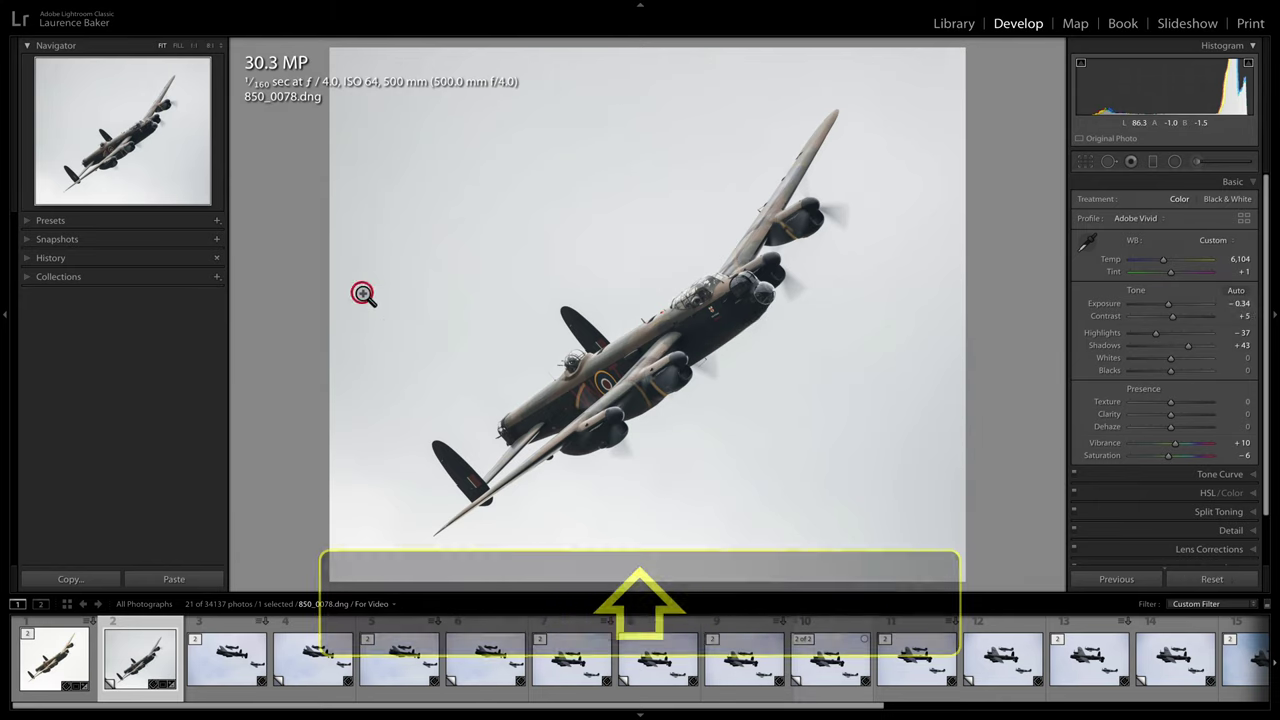
pyautogui.hotkey('shift', 'Tab')
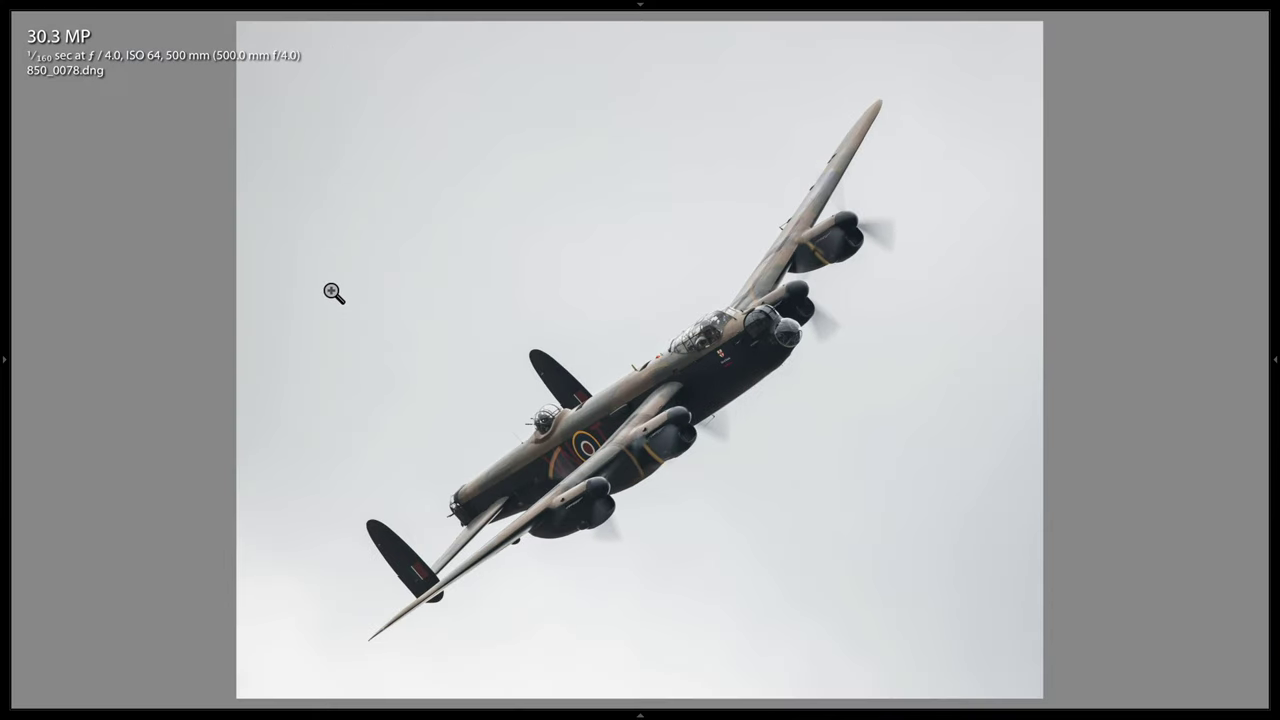
pyautogui.press('F7')
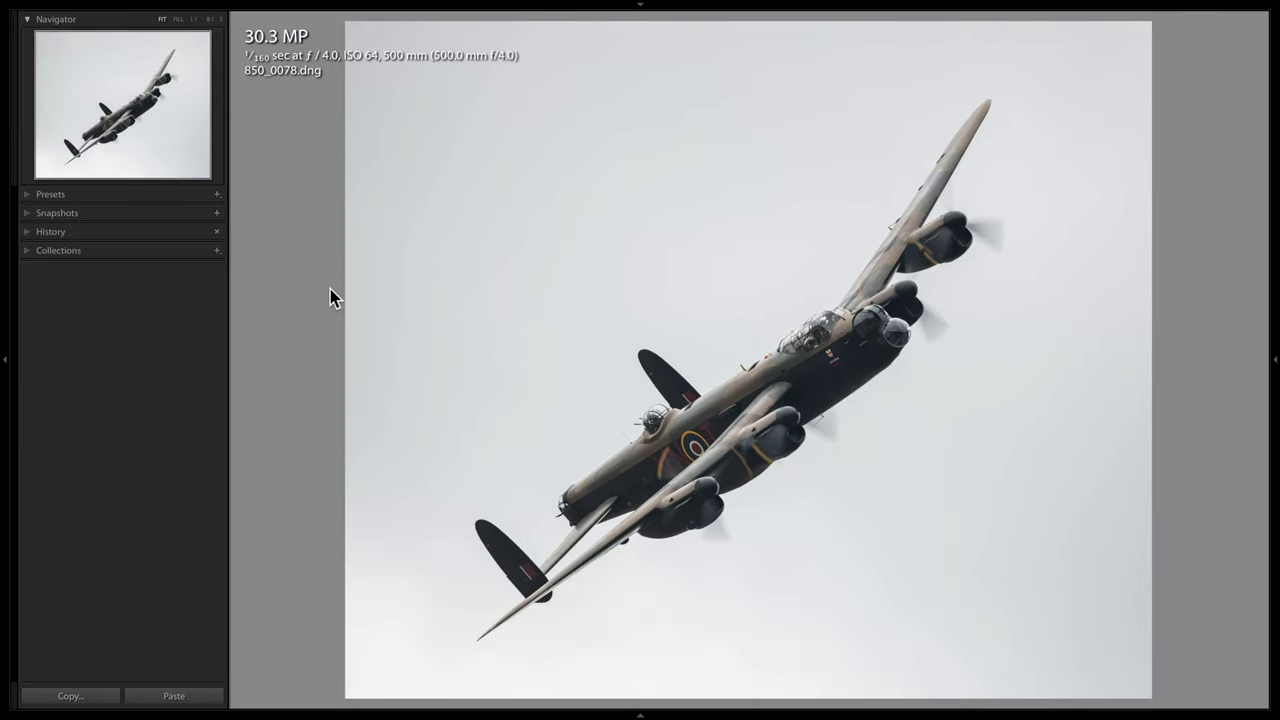
pyautogui.press('F8')
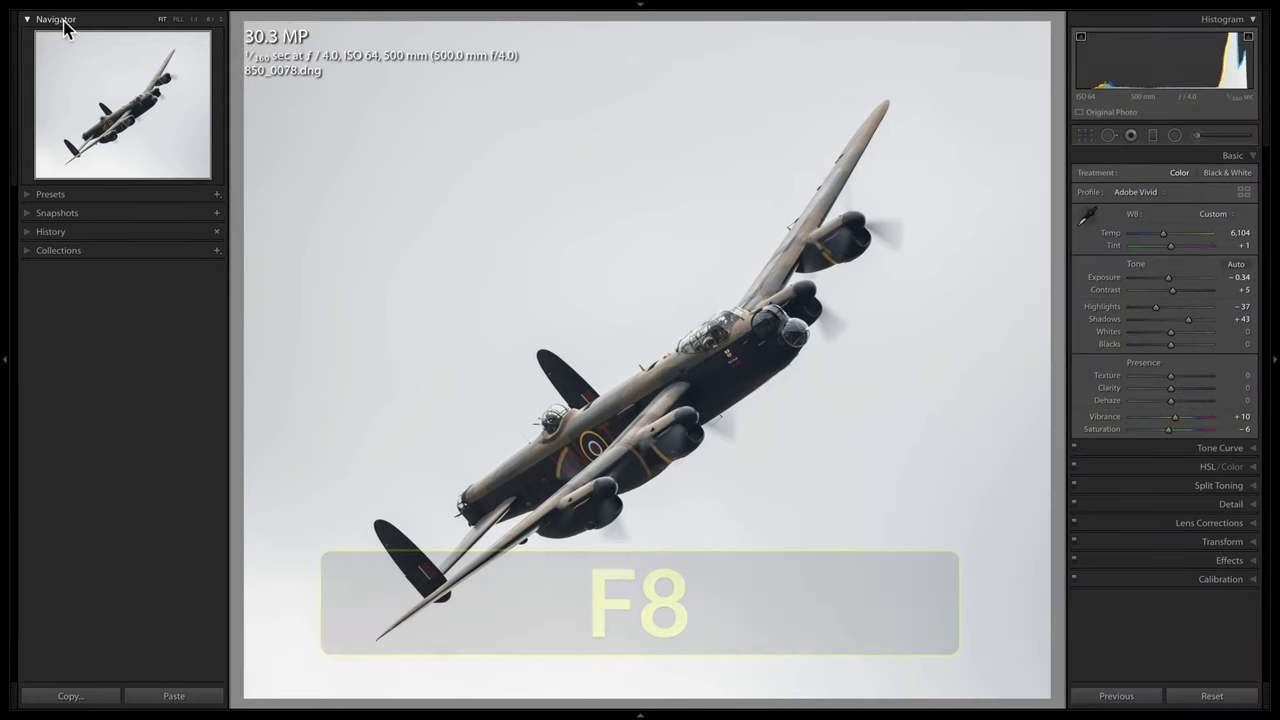
# - Compare the photo at the Fill and Fit zoom levels and inspect the cockpit close up
pyautogui.click(177, 20)
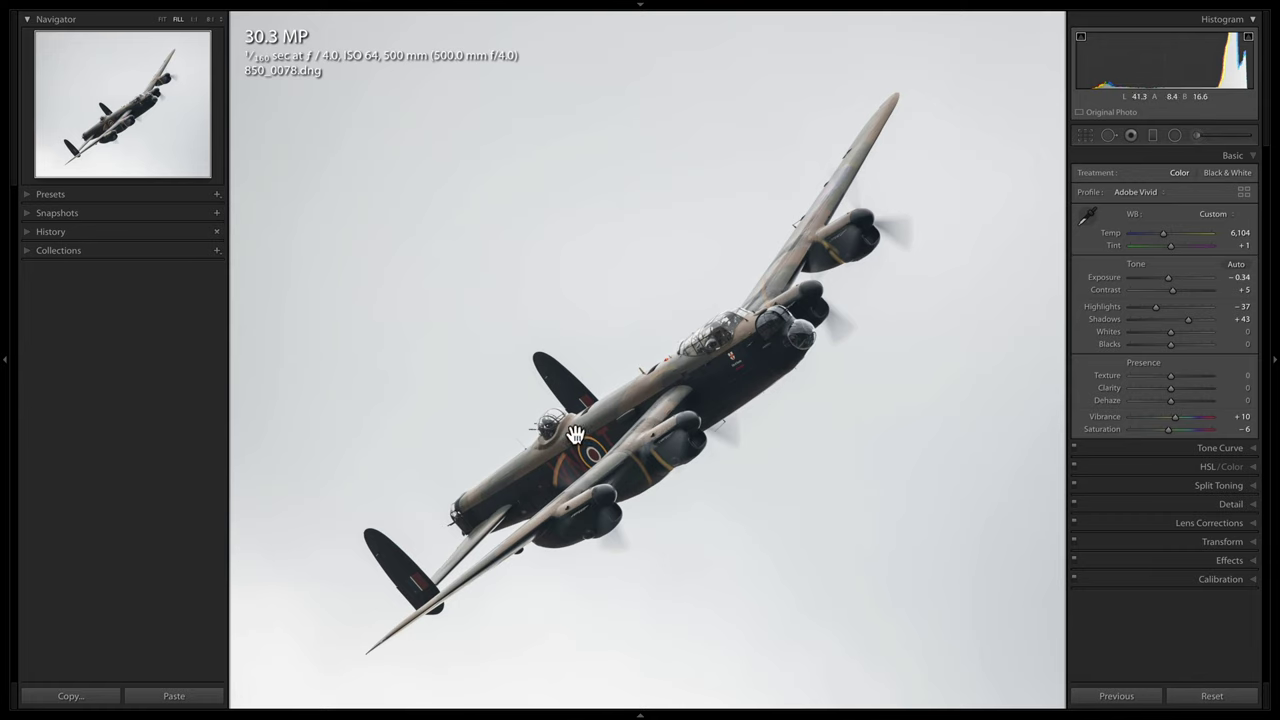
pyautogui.click(160, 20)
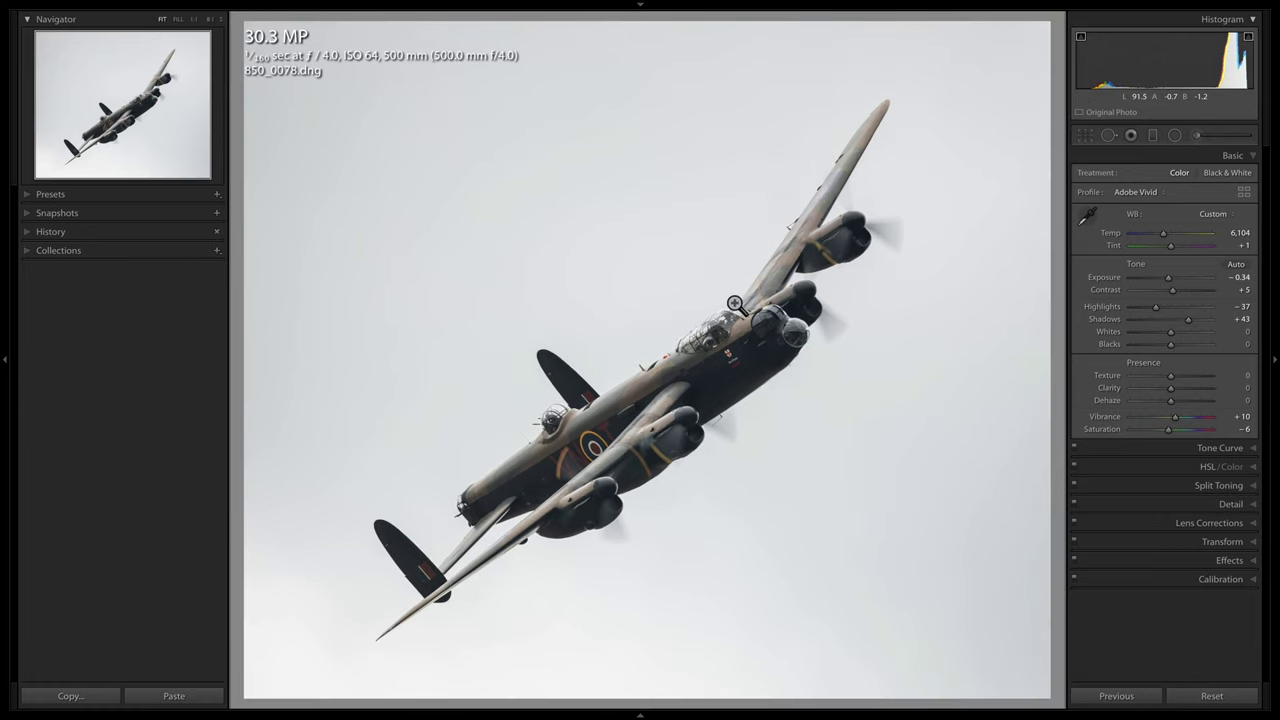
pyautogui.click(713, 333)
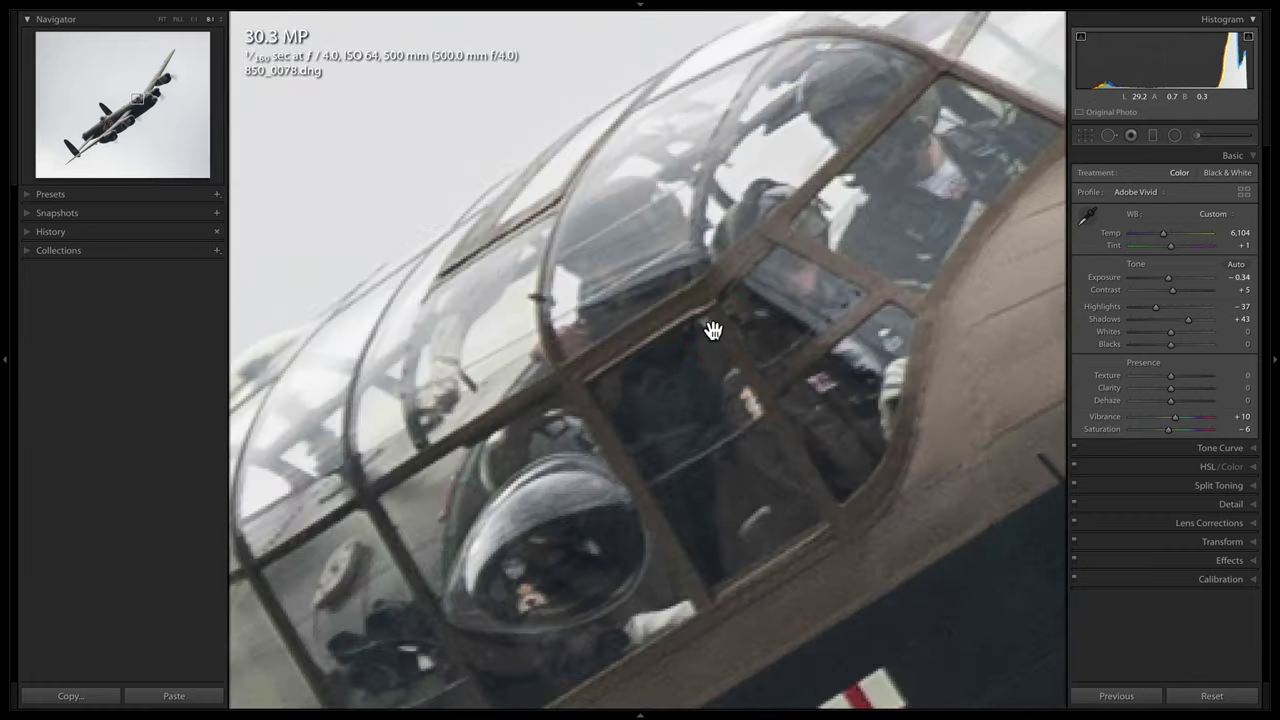
pyautogui.click(713, 331)
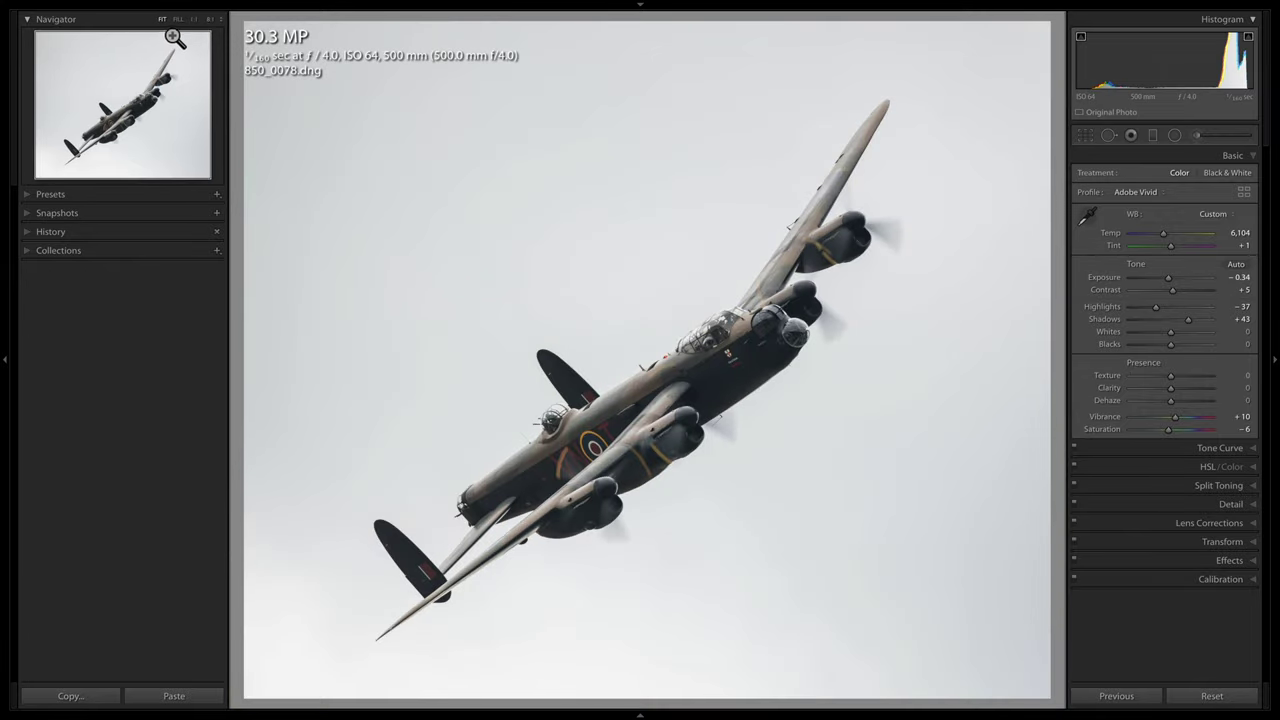
# - Inspect the cockpit at 4:1 zoom, hide the left side panel and return to the full view of the aircraft
pyautogui.click(220, 22)
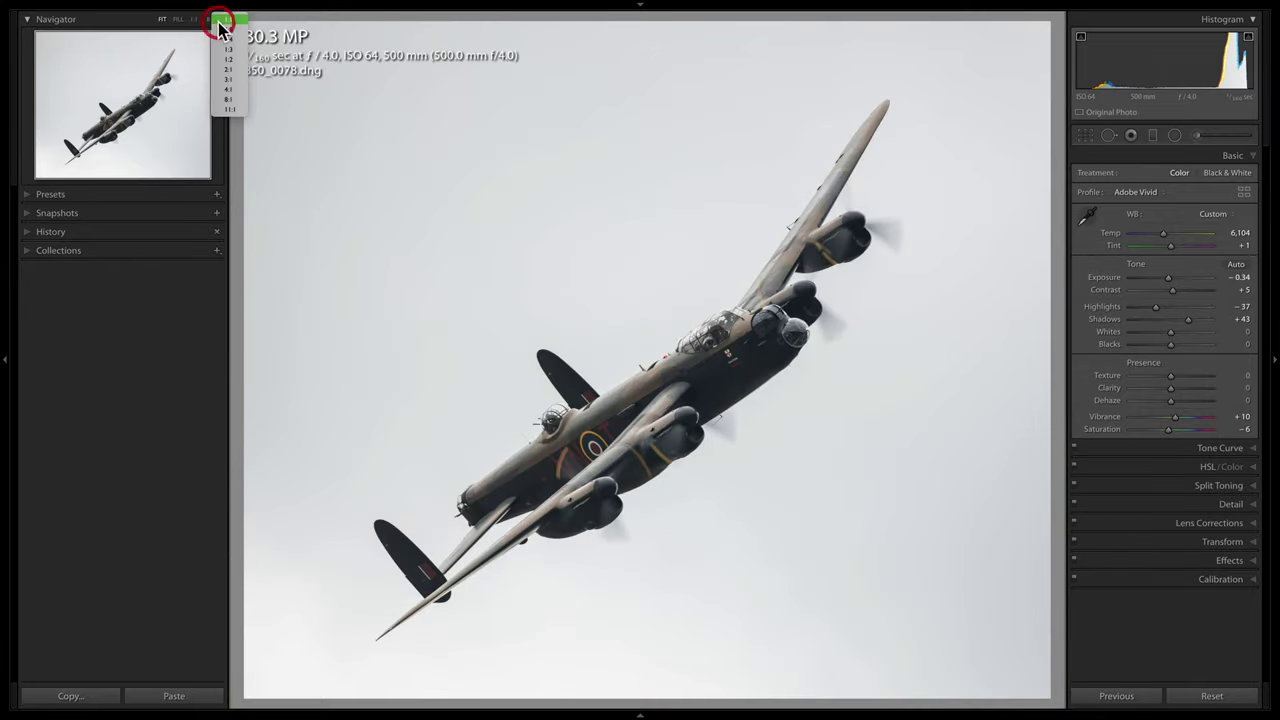
pyautogui.click(229, 87)
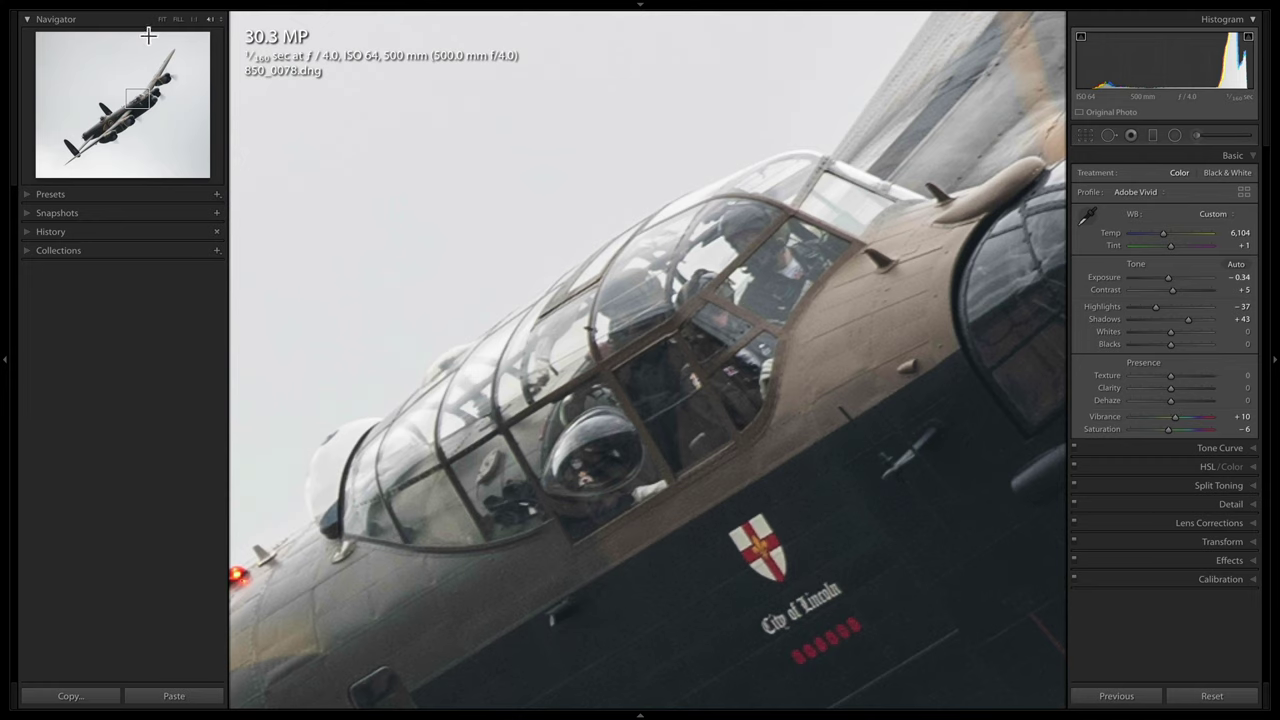
pyautogui.press('F7')
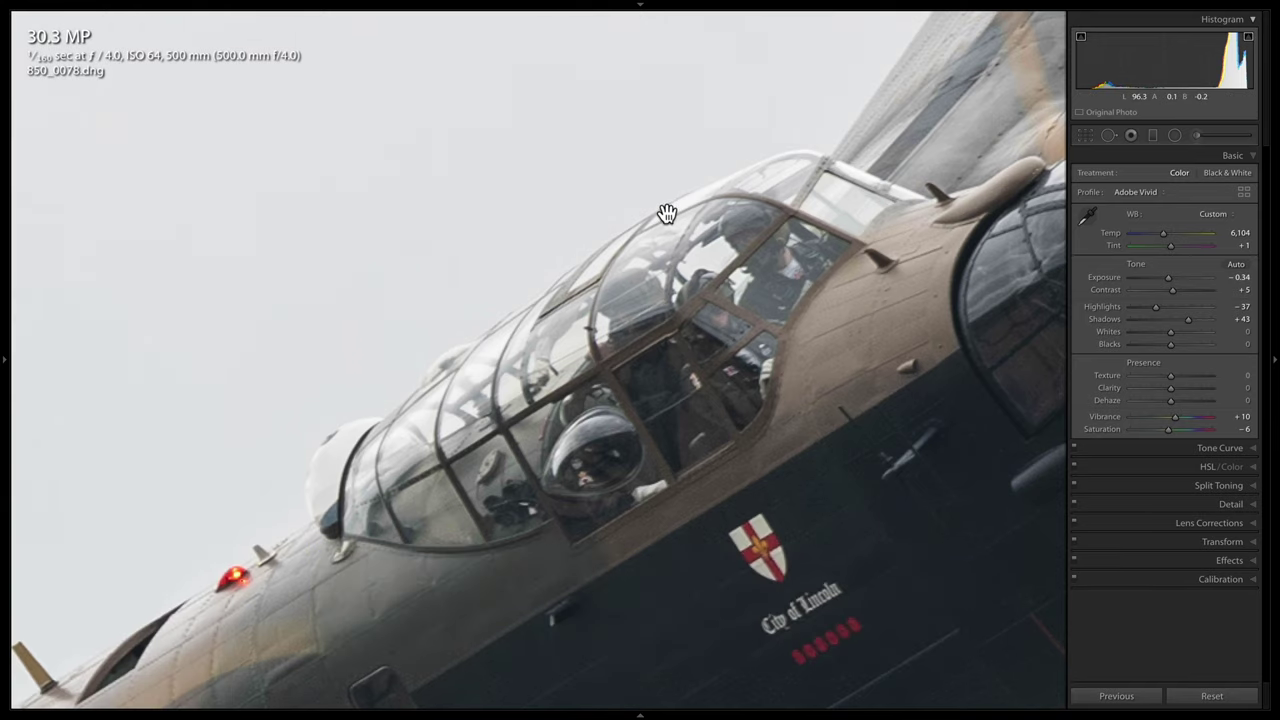
pyautogui.click(667, 214)
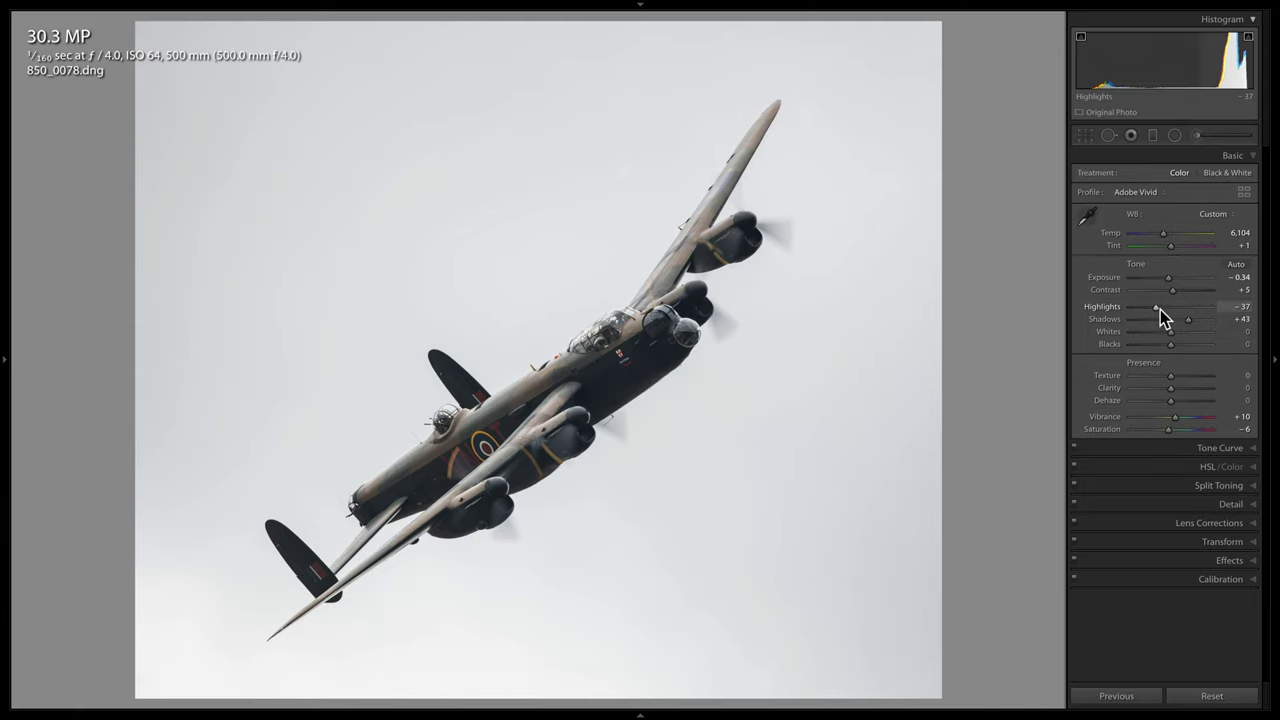
# - Set Highlights to +10 and Shadows to +63, and check the fuselage and its markings close up
pyautogui.moveTo(1157, 309)
pyautogui.mouseDown()
pyautogui.moveTo(1180, 310)
pyautogui.moveTo(1168, 310)
pyautogui.mouseUp()
pyautogui.moveTo(1173, 308); pyautogui.dragTo(1192, 327)
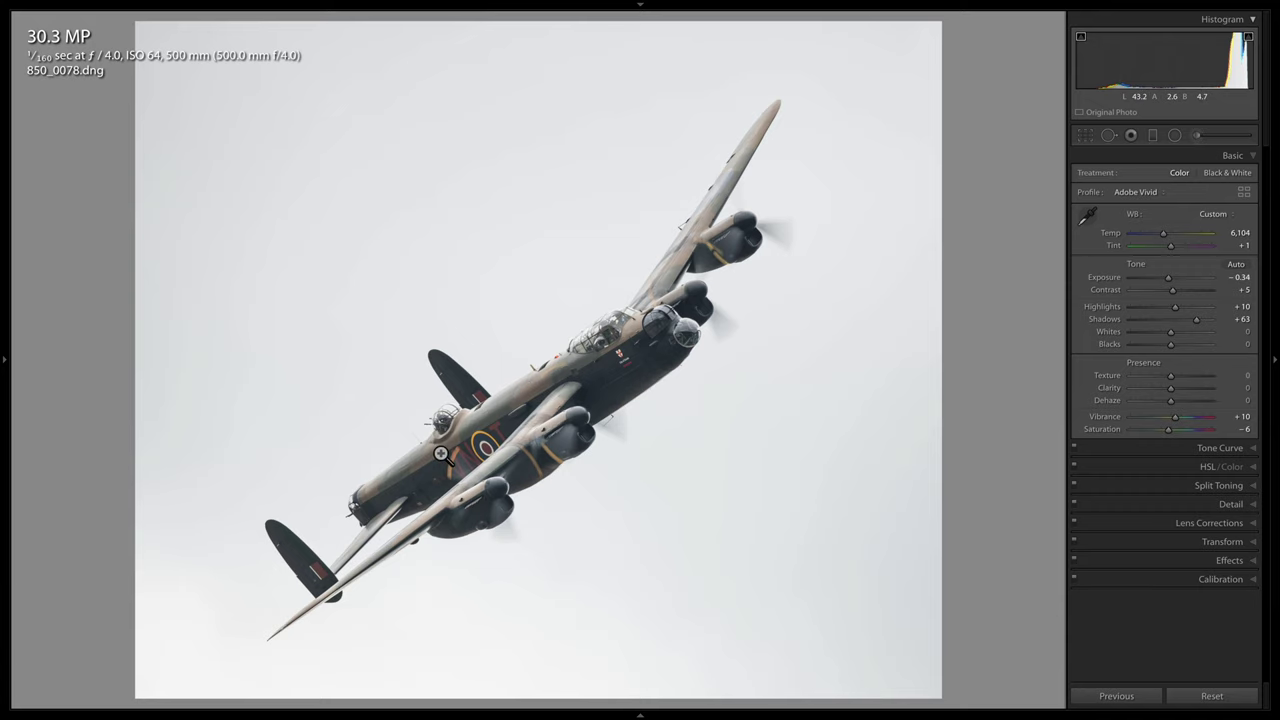
pyautogui.click(614, 364)
pyautogui.click(614, 364)
pyautogui.click(478, 440)
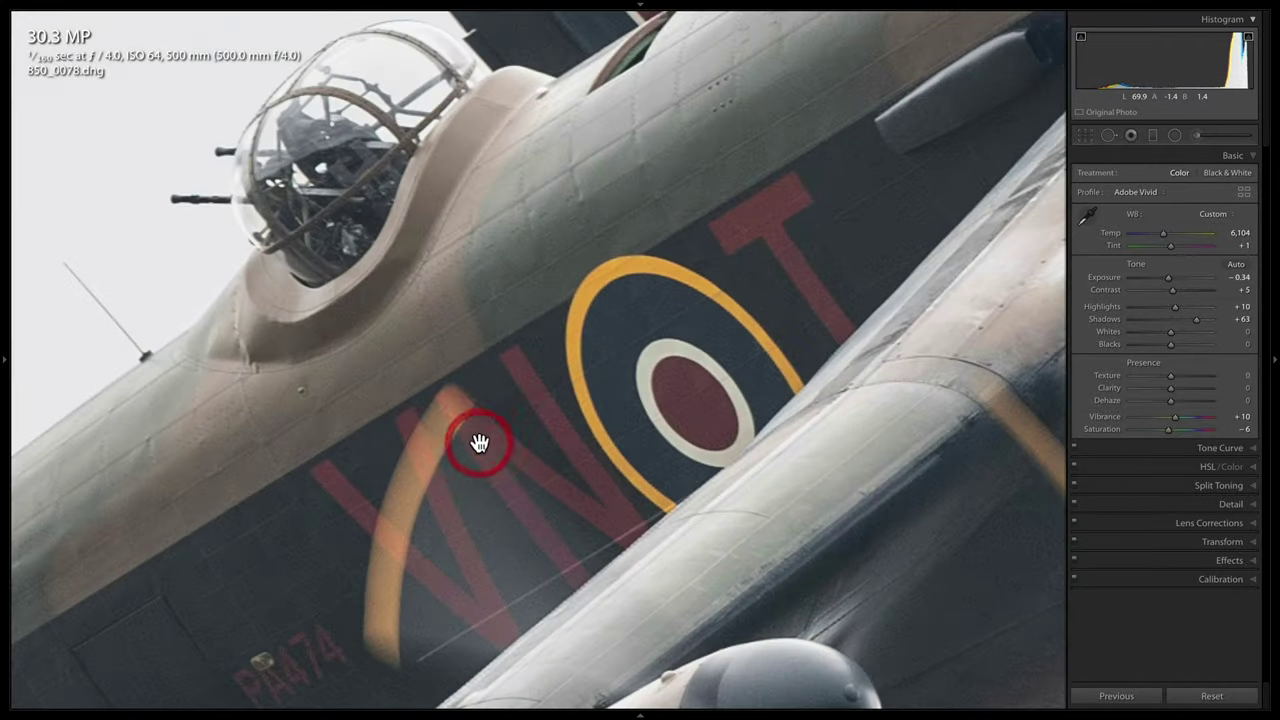
pyautogui.click(527, 441)
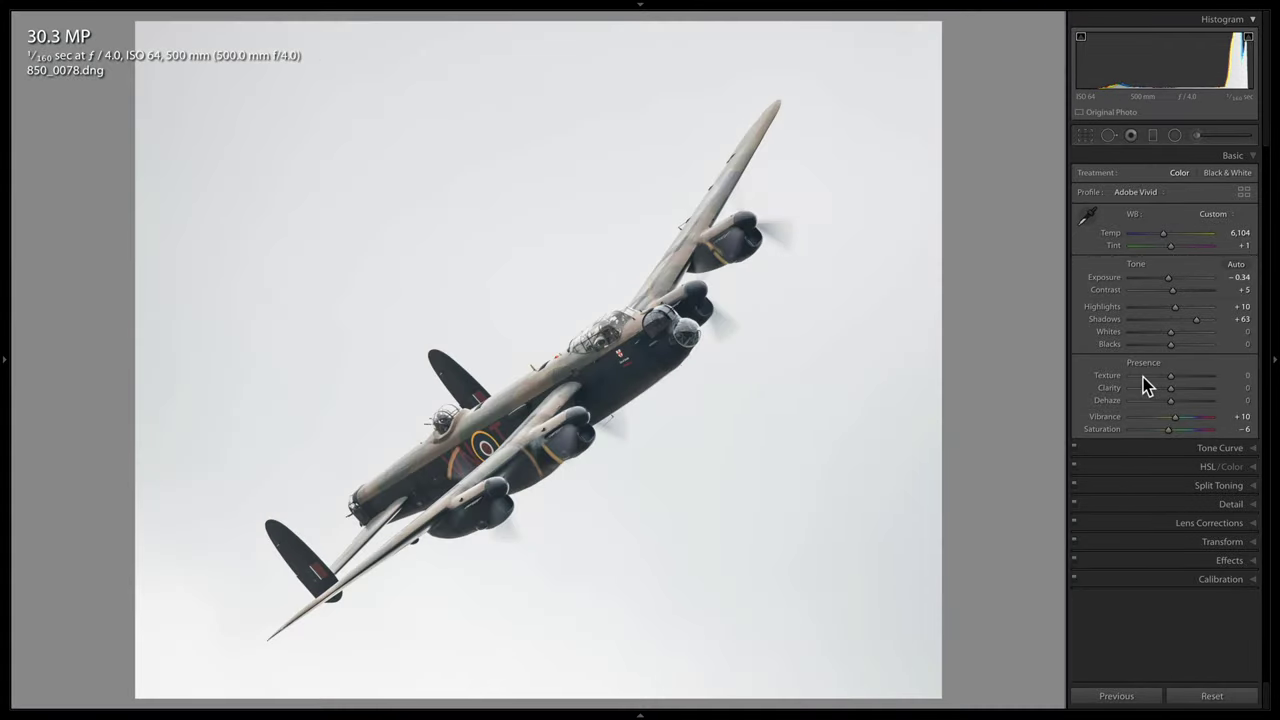
# - Test Clarity at +100 and +27 on a close-up of the cockpit, and reset it to zero
pyautogui.click(610, 330)
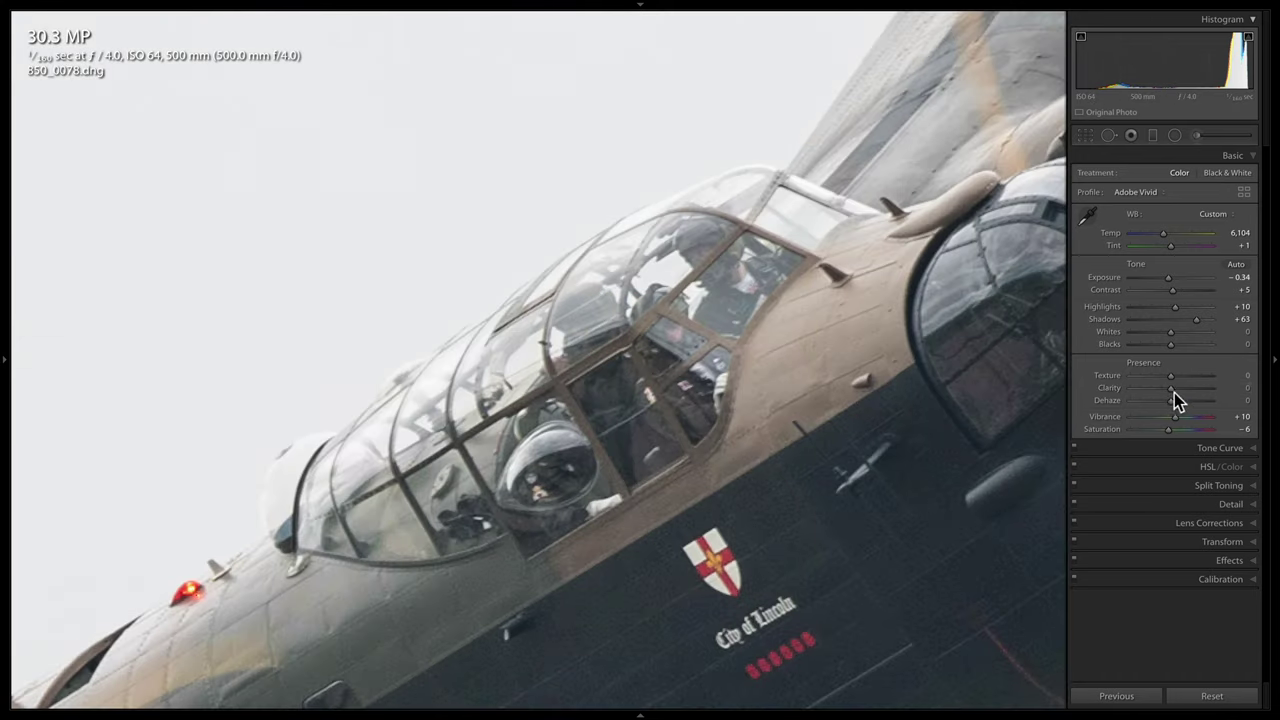
pyautogui.moveTo(1174, 396); pyautogui.dragTo(1232, 398)
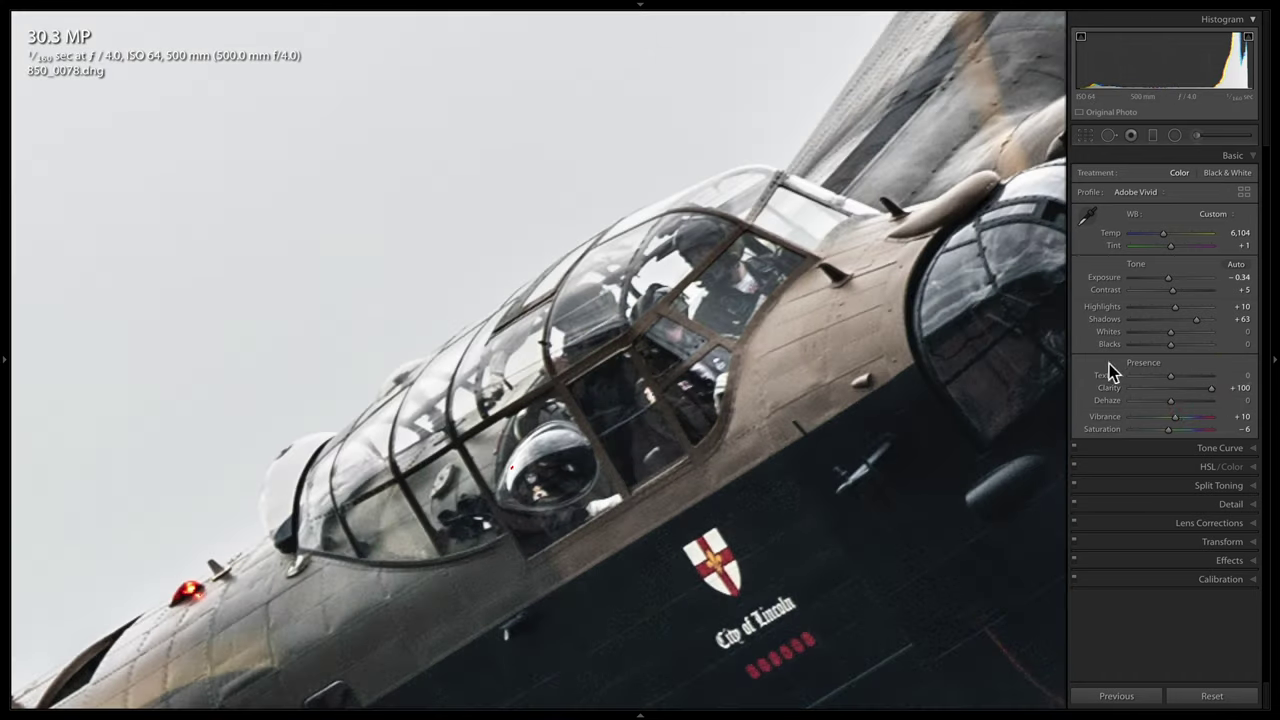
pyautogui.click(887, 423)
pyautogui.click(891, 426)
pyautogui.moveTo(1210, 397); pyautogui.dragTo(1180, 390)
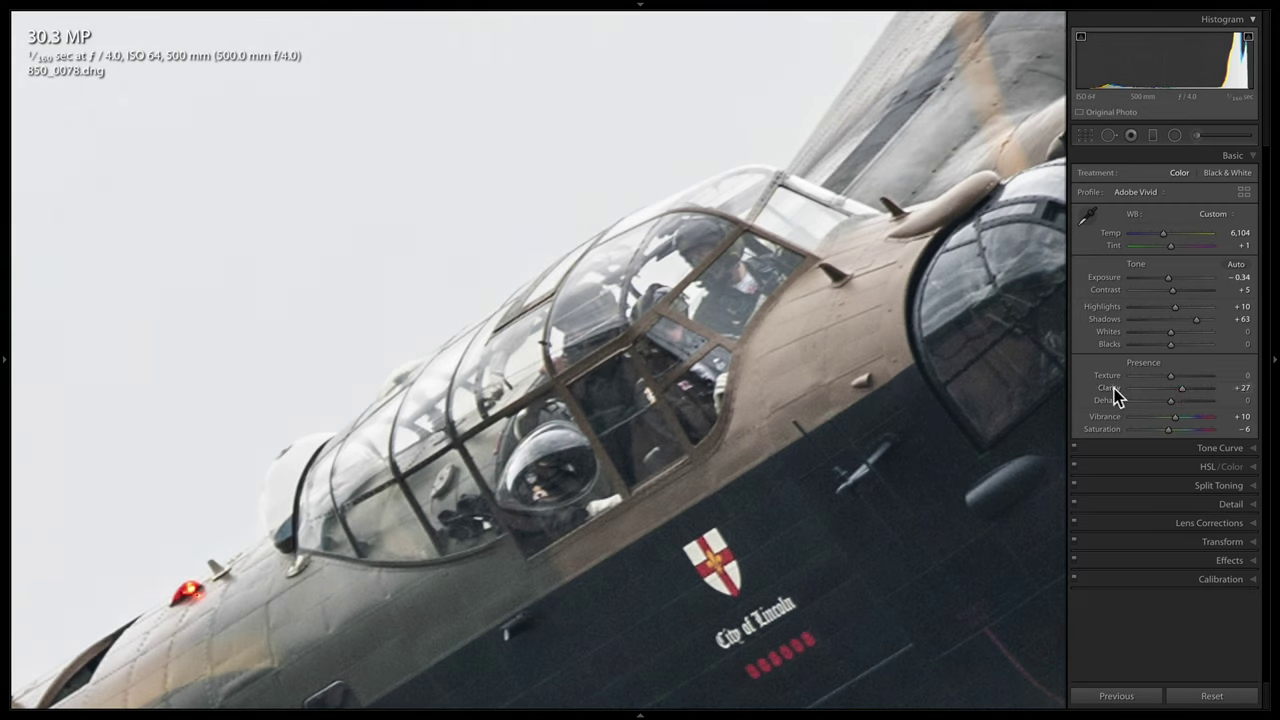
pyautogui.doubleClick(1111, 390)
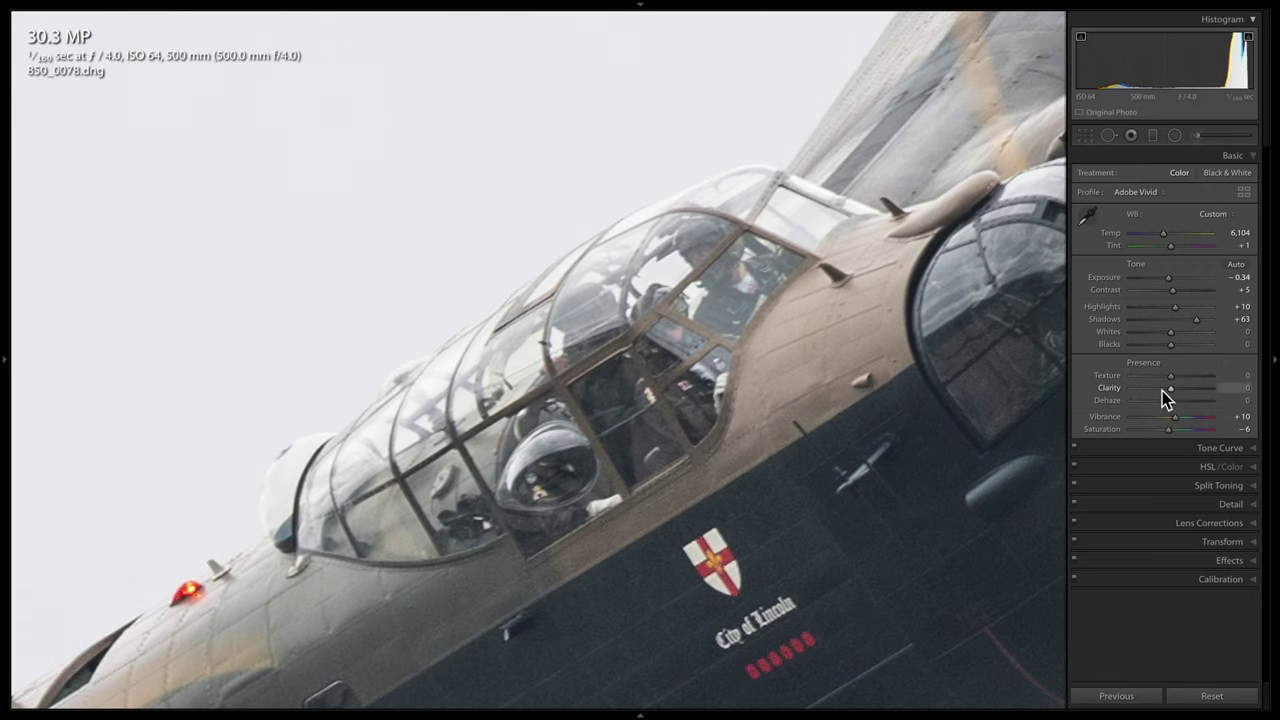
# - Set Clarity to +34, check it around the cockpit and return to the full view
pyautogui.moveTo(1176, 389); pyautogui.dragTo(1180, 388)
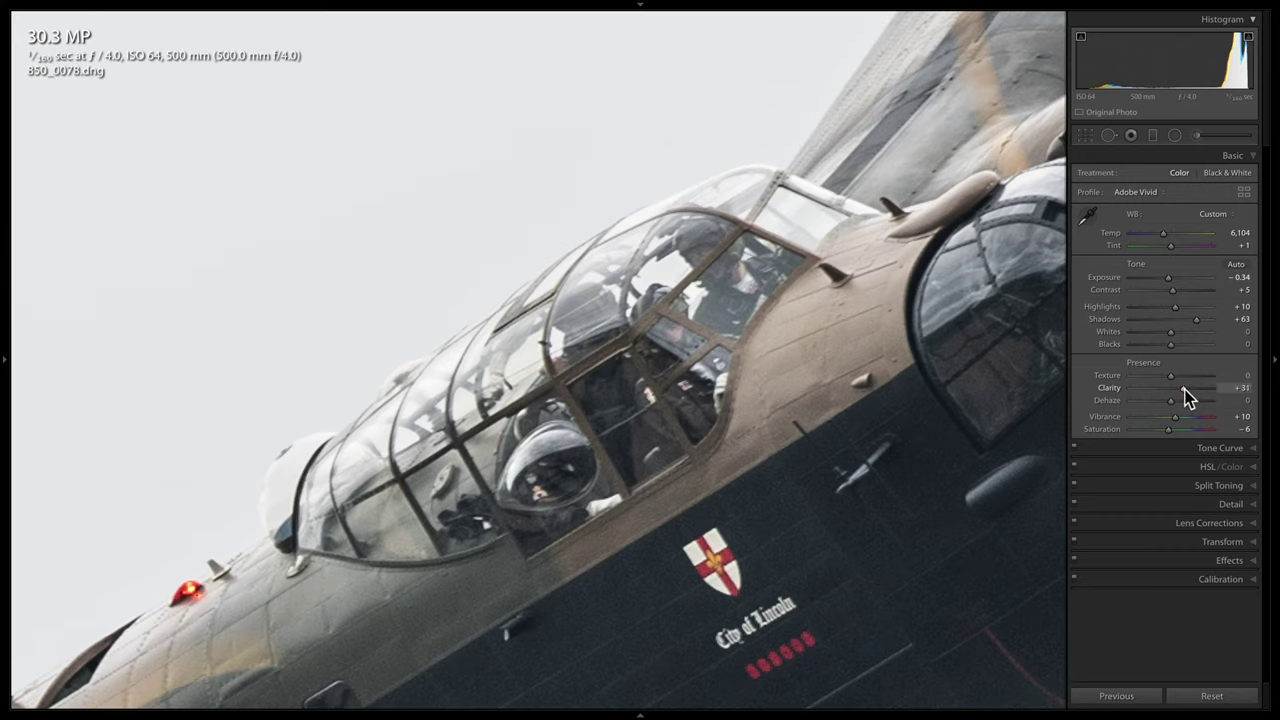
pyautogui.moveTo(1185, 397); pyautogui.dragTo(1188, 397)
pyautogui.click(859, 421)
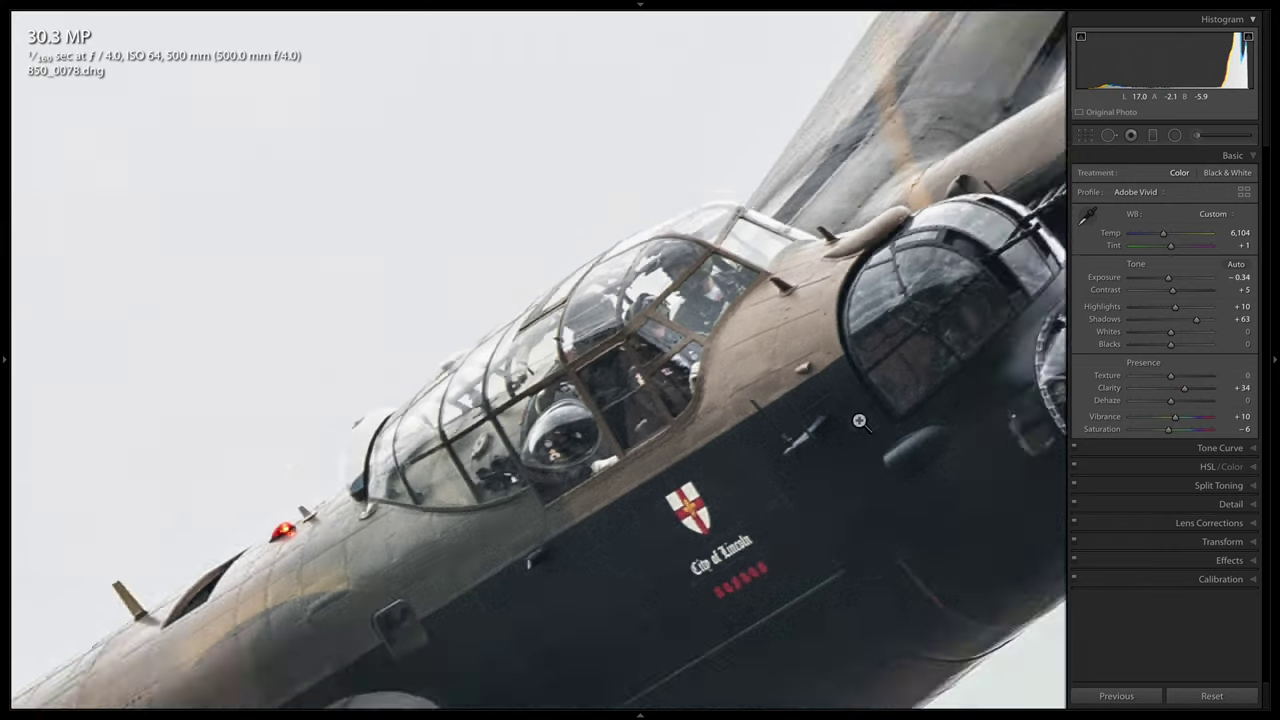
pyautogui.click(859, 421)
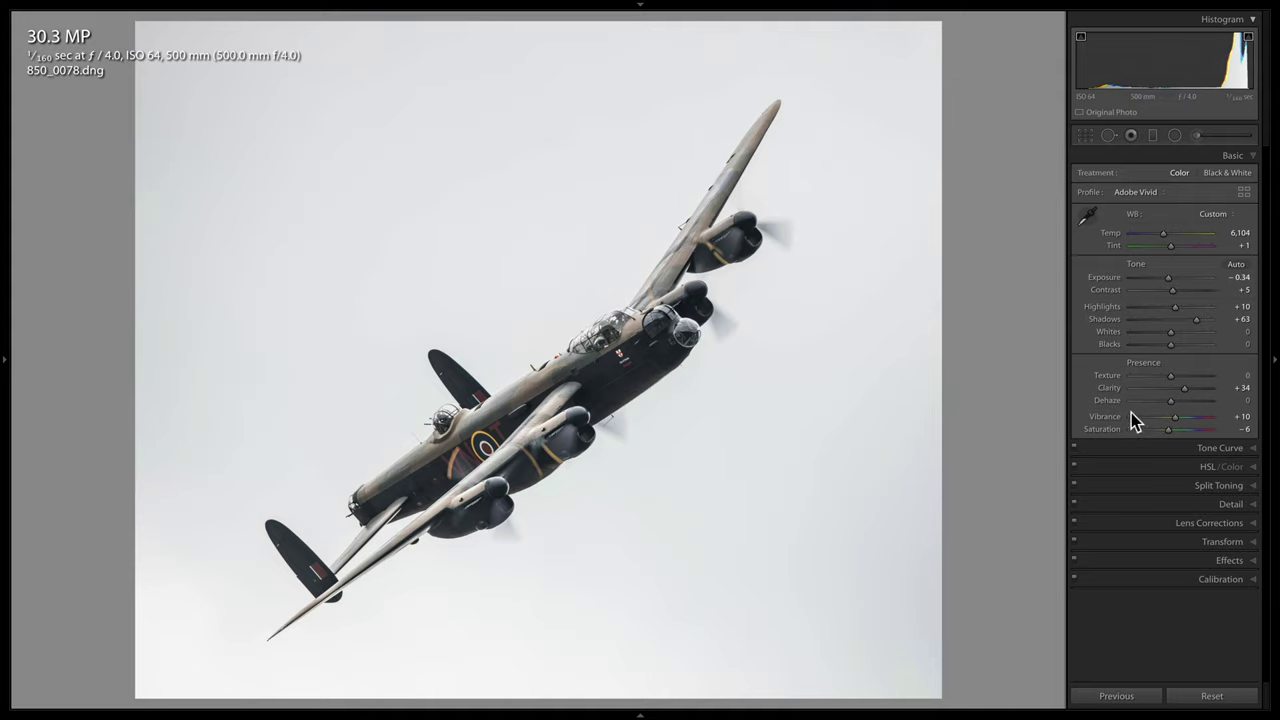
# - Raise Vibrance to +35 and Saturation to +11, checking the colours on the aircraft
pyautogui.moveTo(1175, 414); pyautogui.dragTo(1182, 413)
pyautogui.moveTo(1182, 416); pyautogui.dragTo(1173, 428)
pyautogui.moveTo(1177, 428); pyautogui.dragTo(1172, 428)
pyautogui.click(595, 386)
pyautogui.click(595, 386)
# - Show all the HSL sliders, restore the left side panel, zoom to 2:1 and activate the targeted adjustment for Saturation
pyautogui.click(1234, 467)
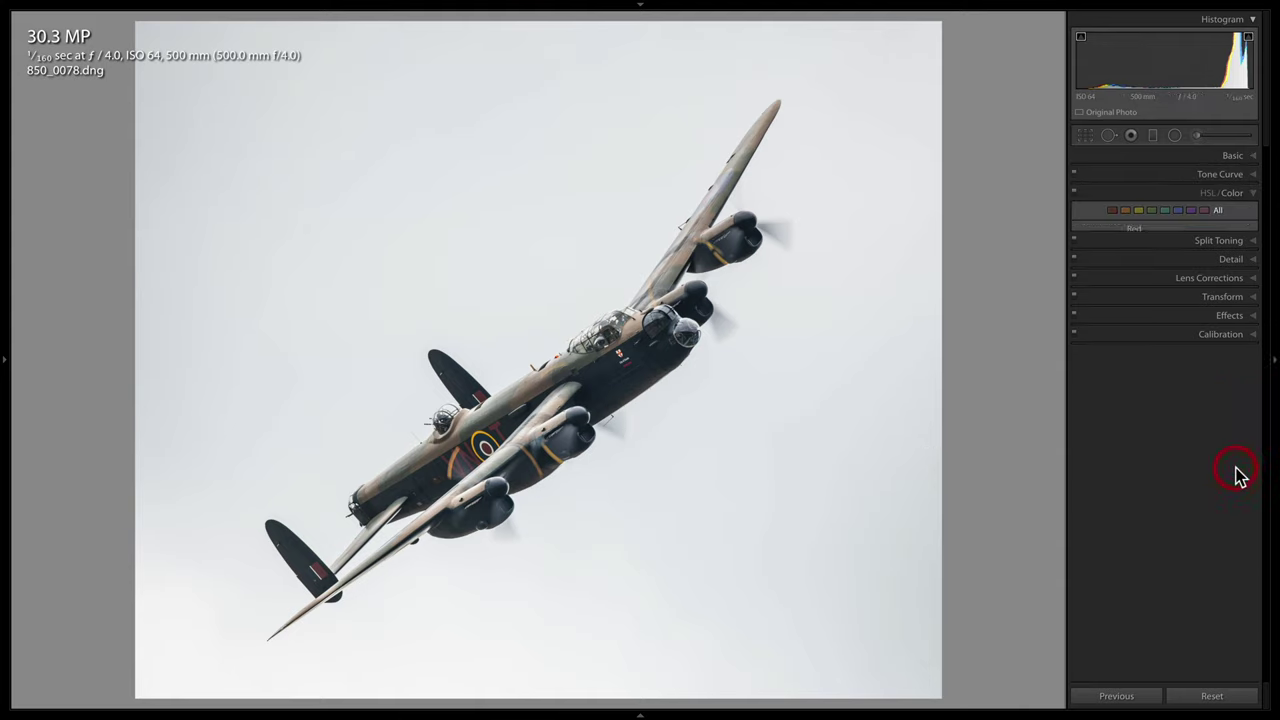
pyautogui.click(1202, 195)
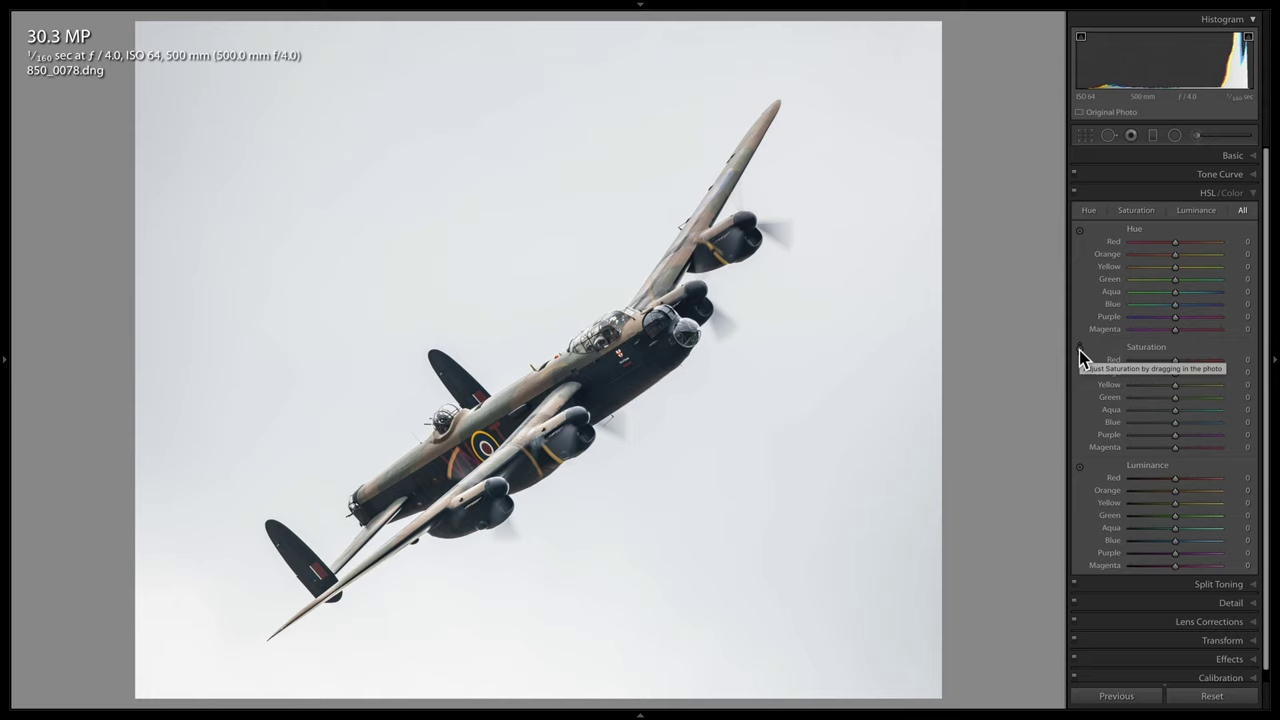
pyautogui.click(1079, 349)
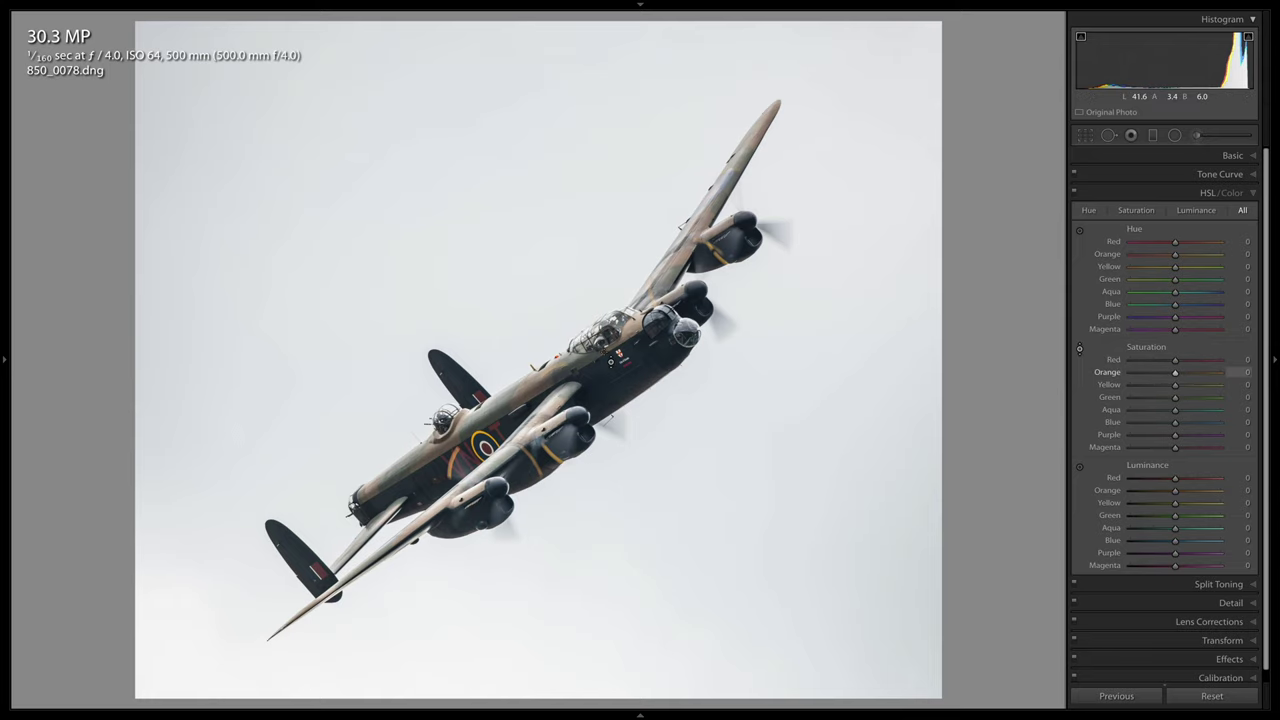
pyautogui.press('F7')
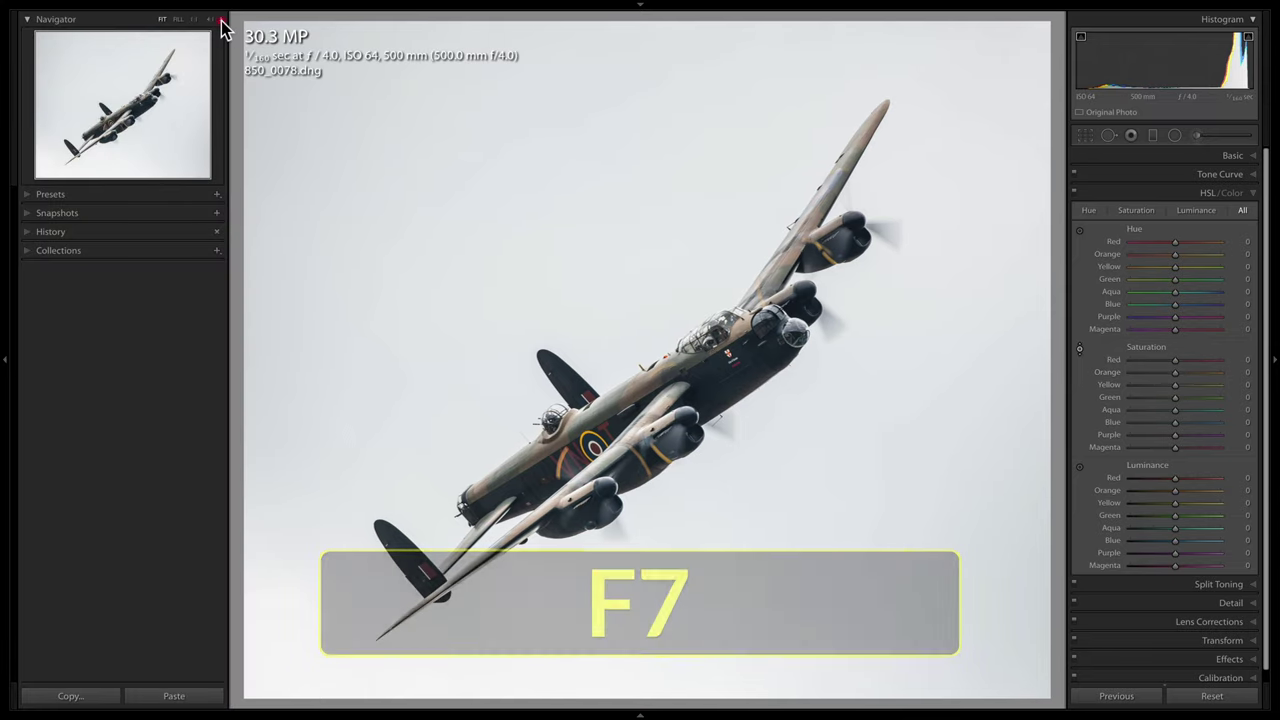
pyautogui.click(214, 20)
pyautogui.click(223, 74)
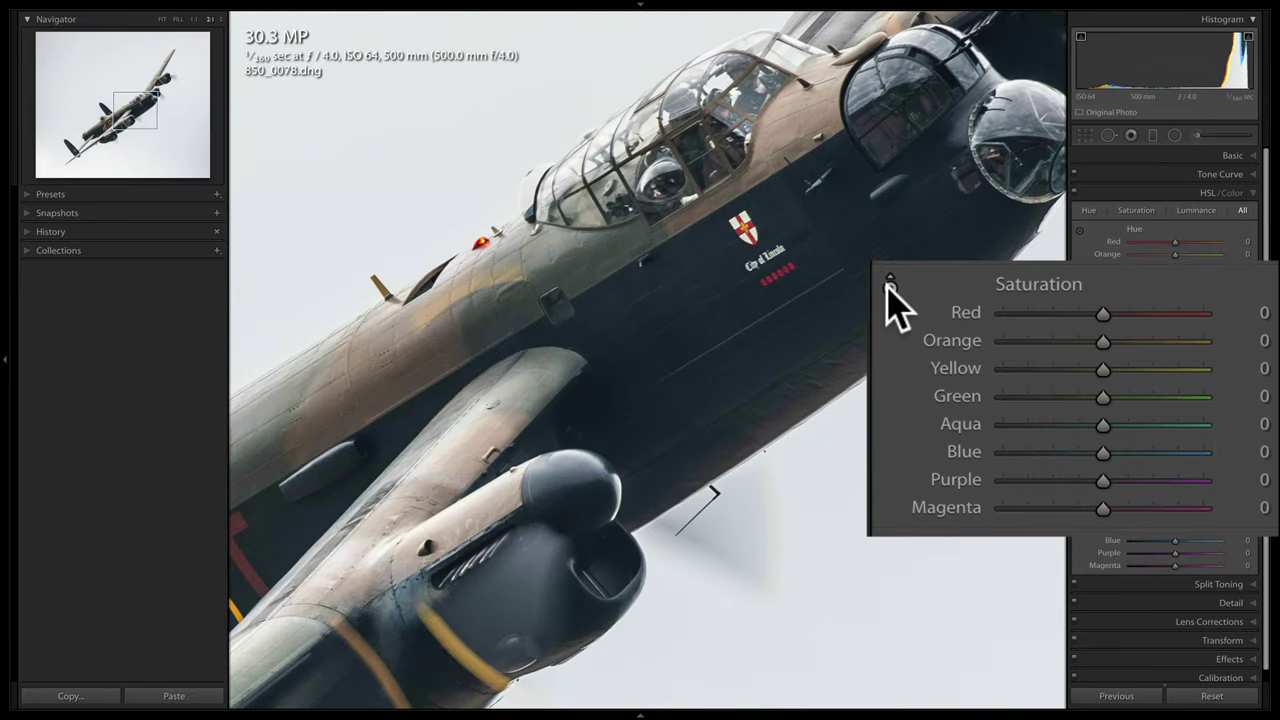
pyautogui.click(1079, 349)
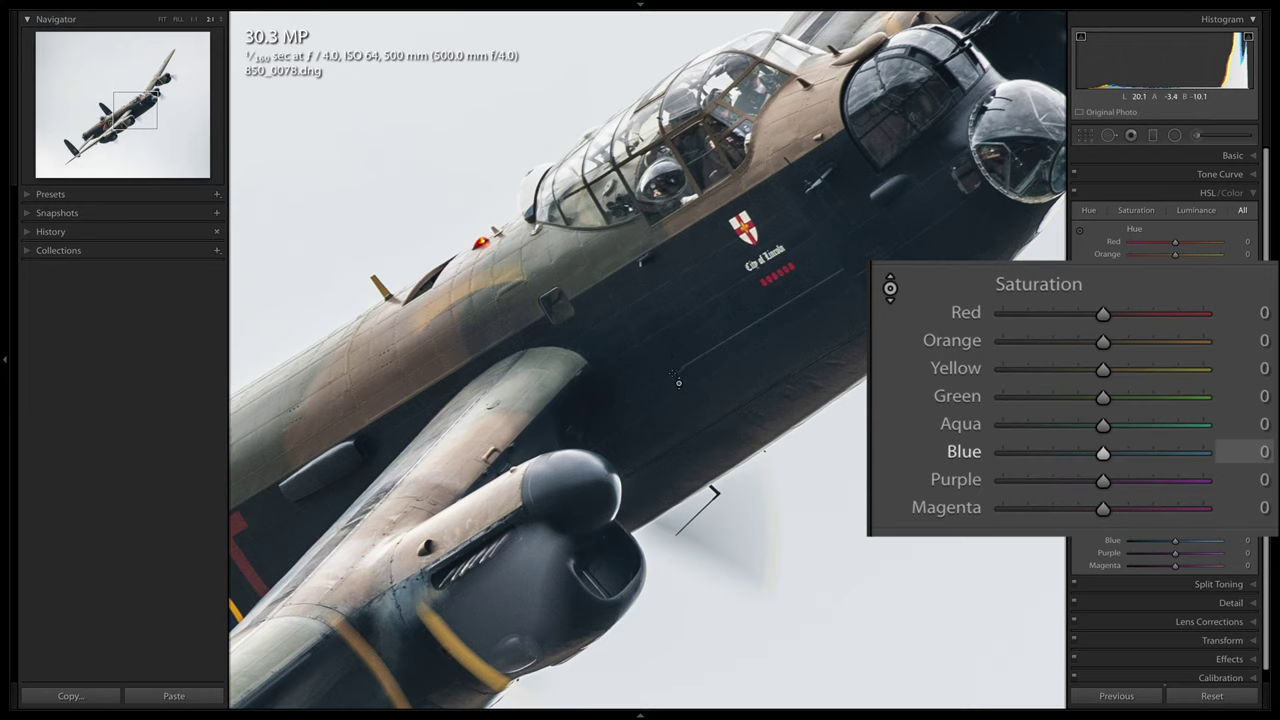
# - Raise the colour saturation on the forward fuselage to Blue +15, Aqua +1, Orange +29, Yellow +24 and Red +9
pyautogui.moveTo(676, 385); pyautogui.dragTo(676, 323)
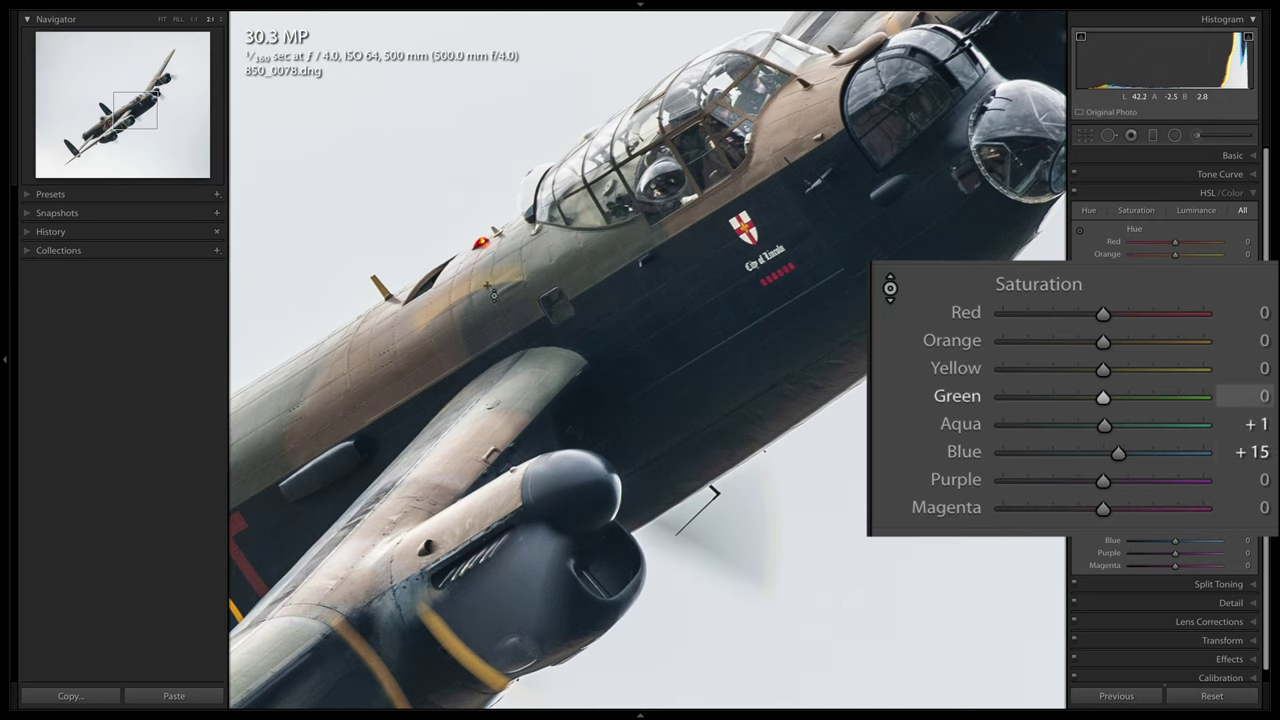
pyautogui.moveTo(474, 306); pyautogui.dragTo(472, 290)
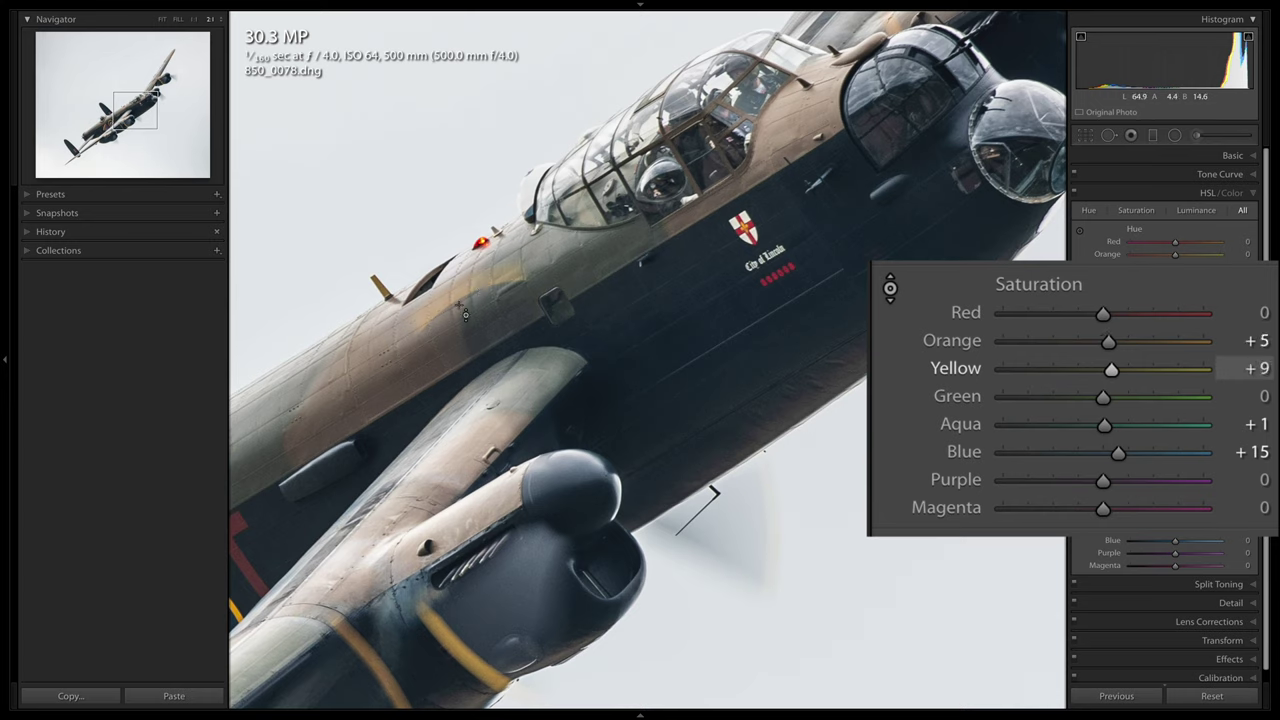
pyautogui.moveTo(405, 386); pyautogui.dragTo(405, 380)
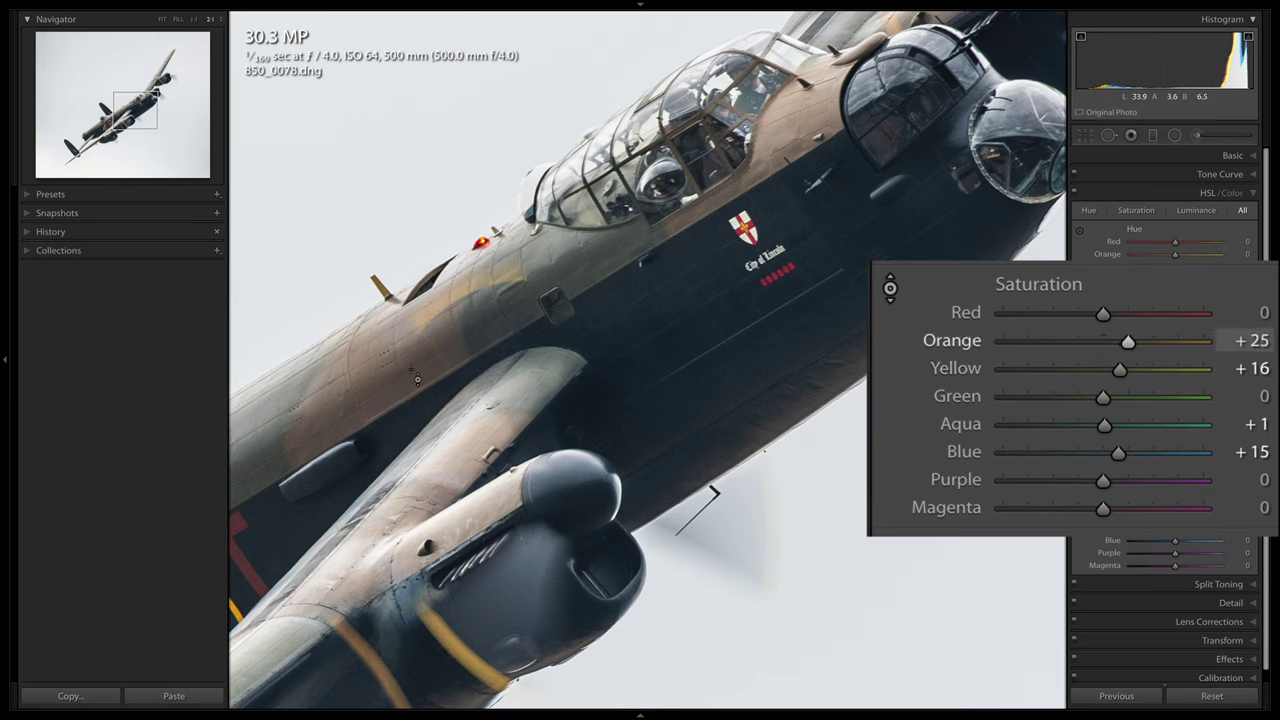
pyautogui.moveTo(443, 645); pyautogui.dragTo(444, 637)
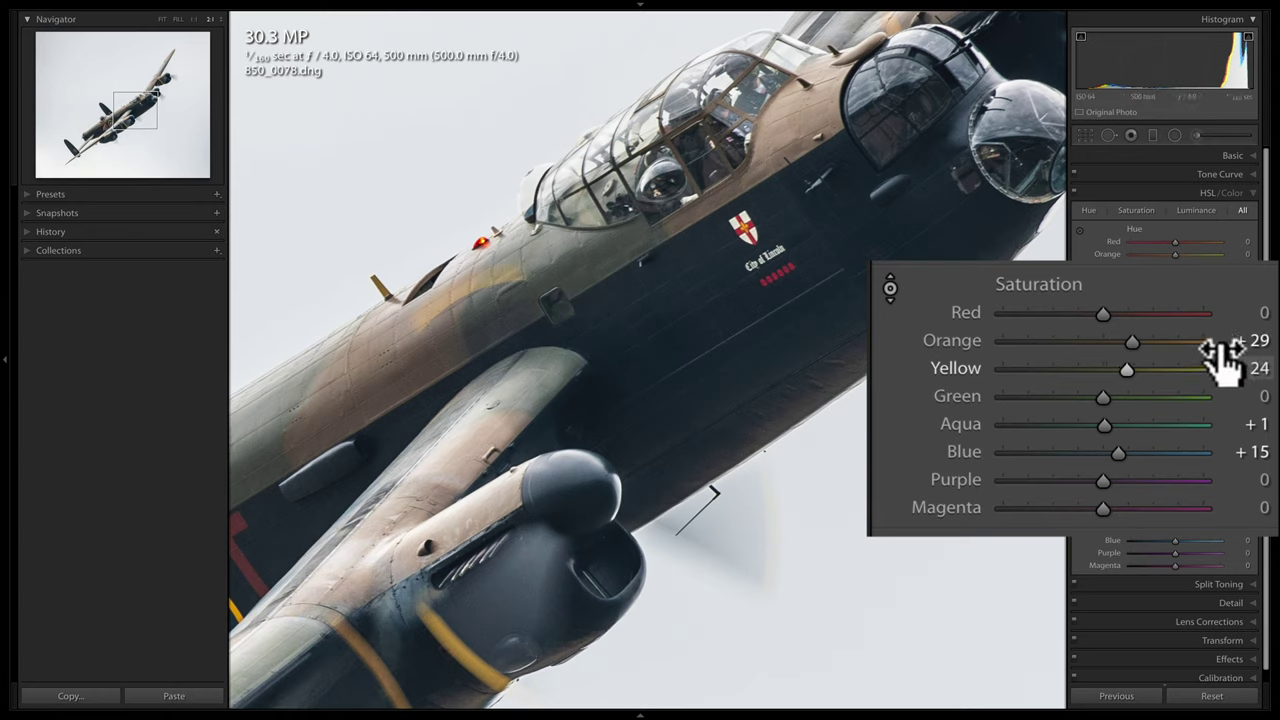
pyautogui.moveTo(1104, 313); pyautogui.dragTo(1111, 313)
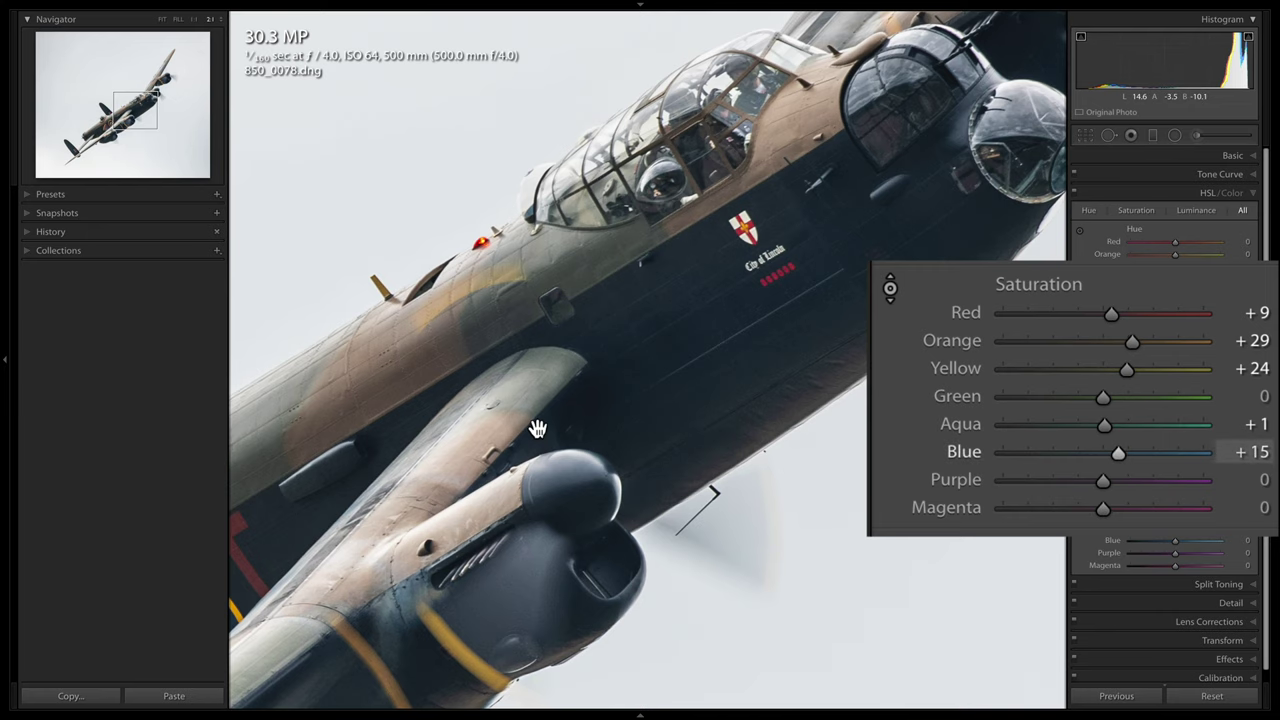
# - Intensify the roundel and rear fuselage colours, raising Saturation to Red +26, Orange +41 and Yellow +30
pyautogui.moveTo(528, 423); pyautogui.dragTo(1014, 272)
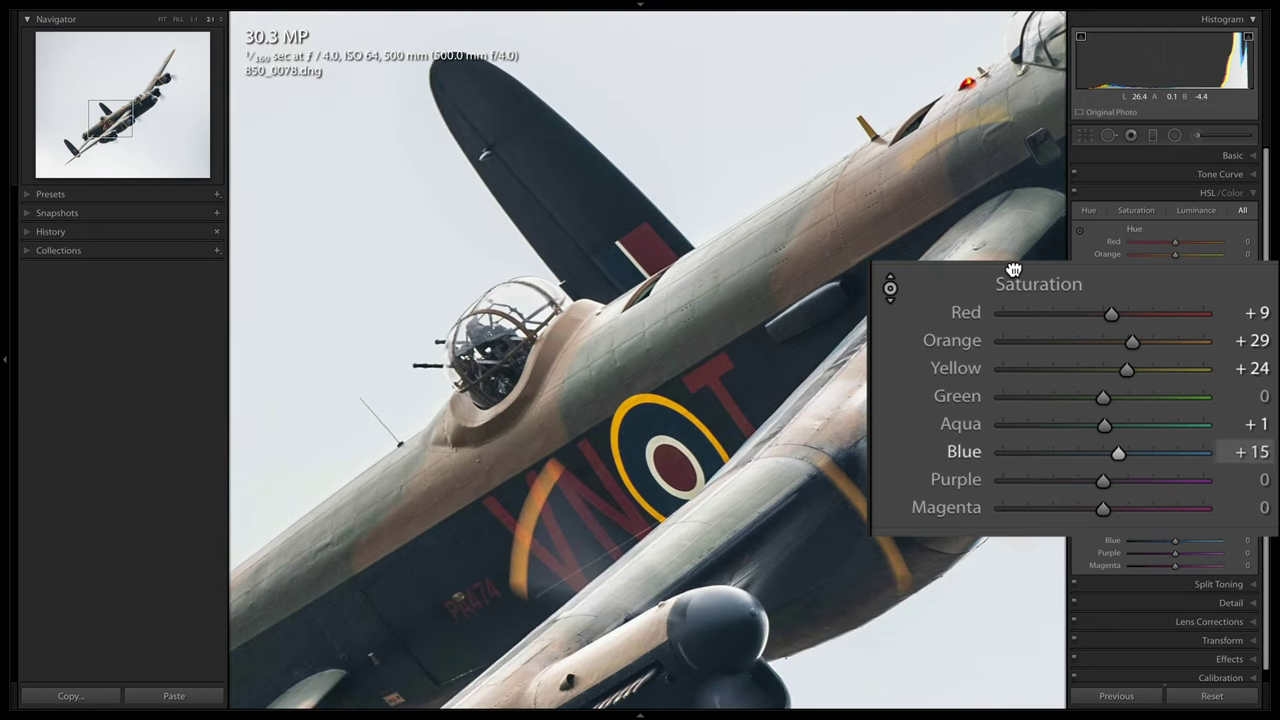
pyautogui.moveTo(527, 500); pyautogui.dragTo(514, 400)
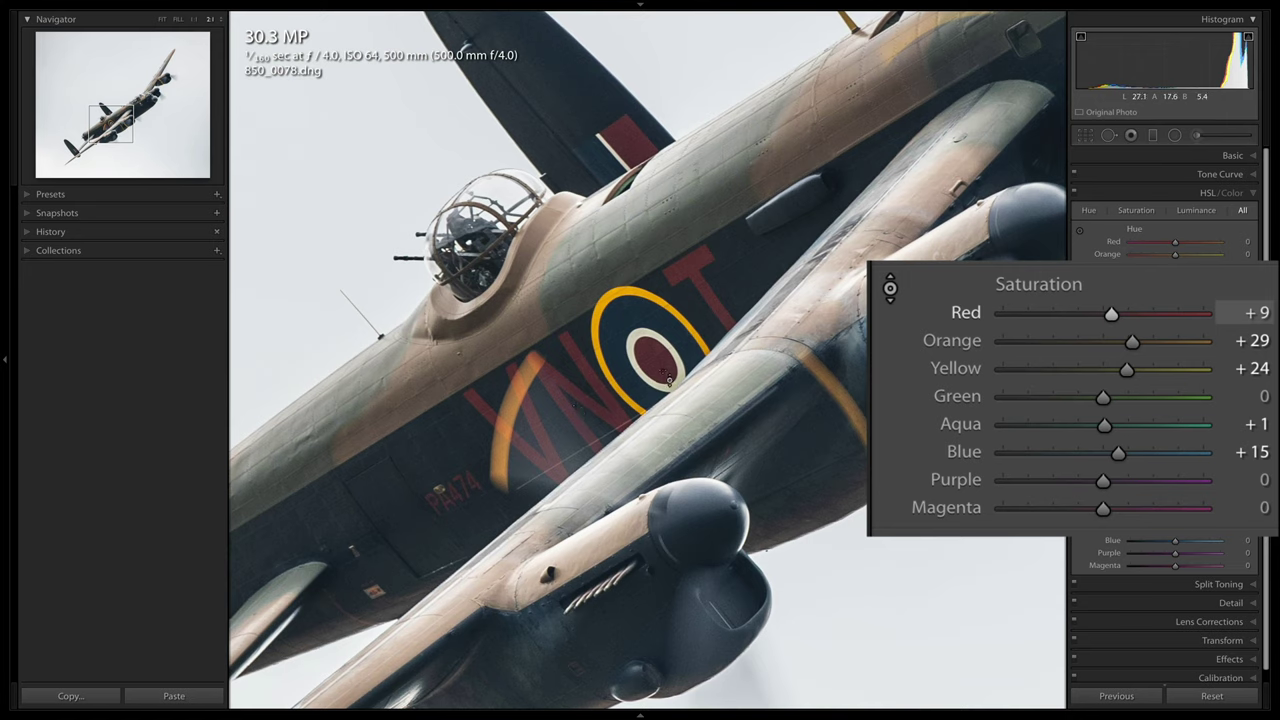
pyautogui.moveTo(668, 380); pyautogui.dragTo(668, 370)
pyautogui.moveTo(636, 131); pyautogui.dragTo(636, 116)
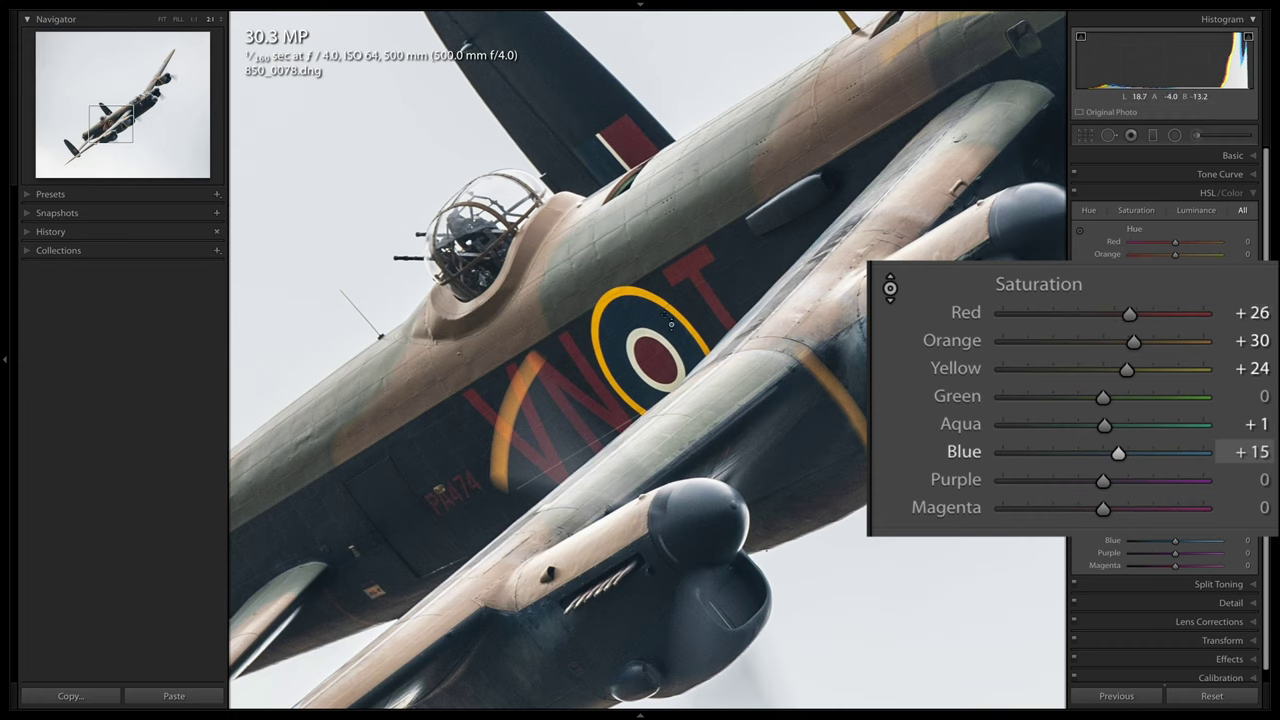
pyautogui.moveTo(678, 320); pyautogui.dragTo(678, 313)
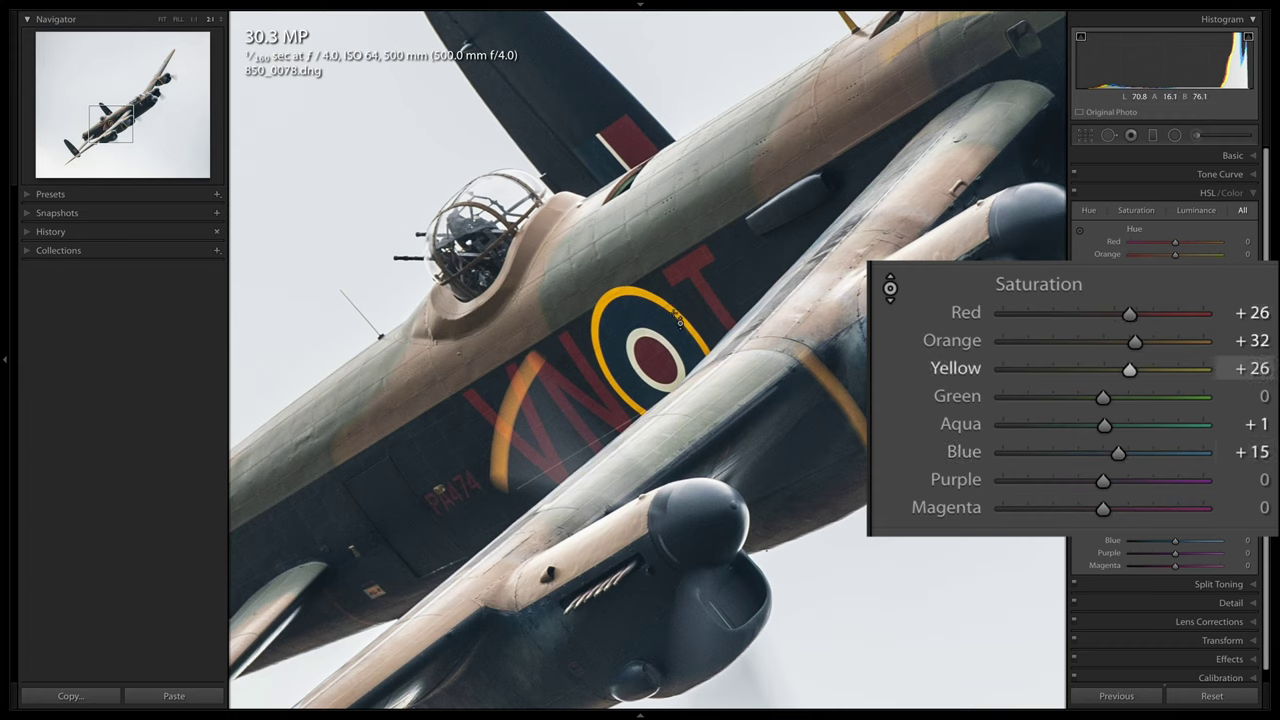
pyautogui.moveTo(609, 558); pyautogui.dragTo(607, 549)
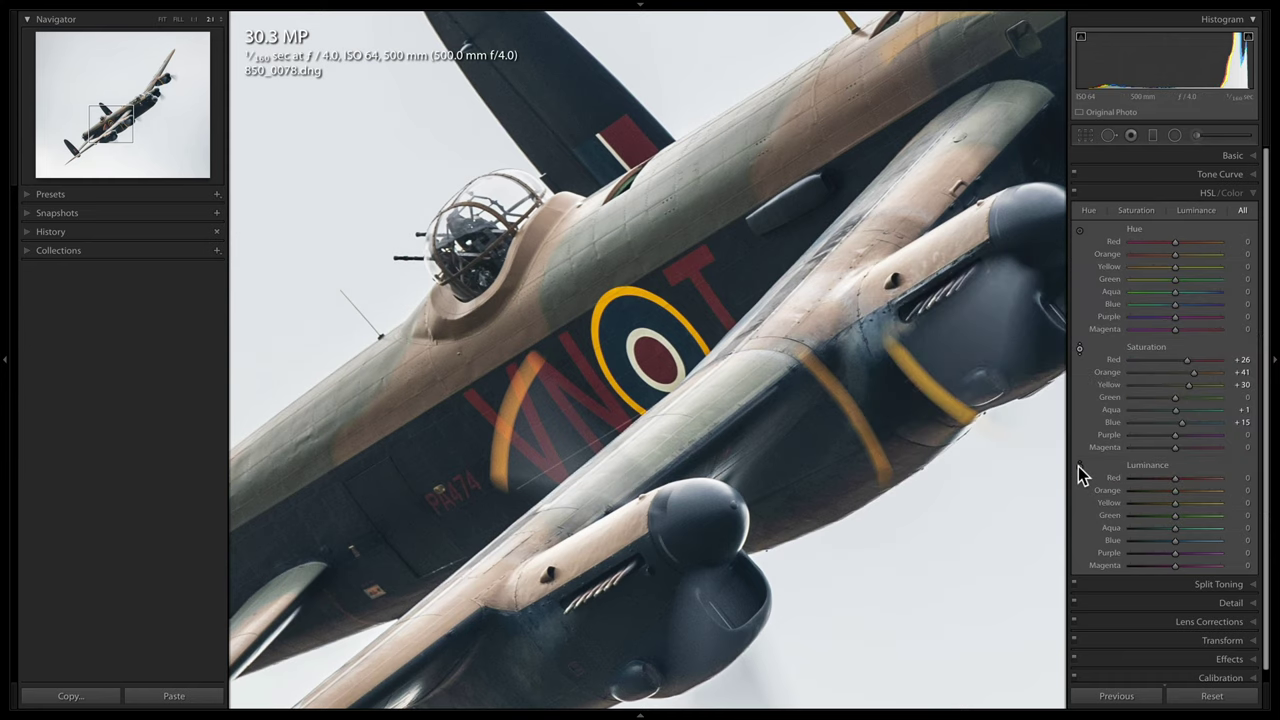
# - Brighten the dark underside of the nose with targeted Luminance, raising Blue to +44 and Aqua to +4
pyautogui.click(1079, 467)
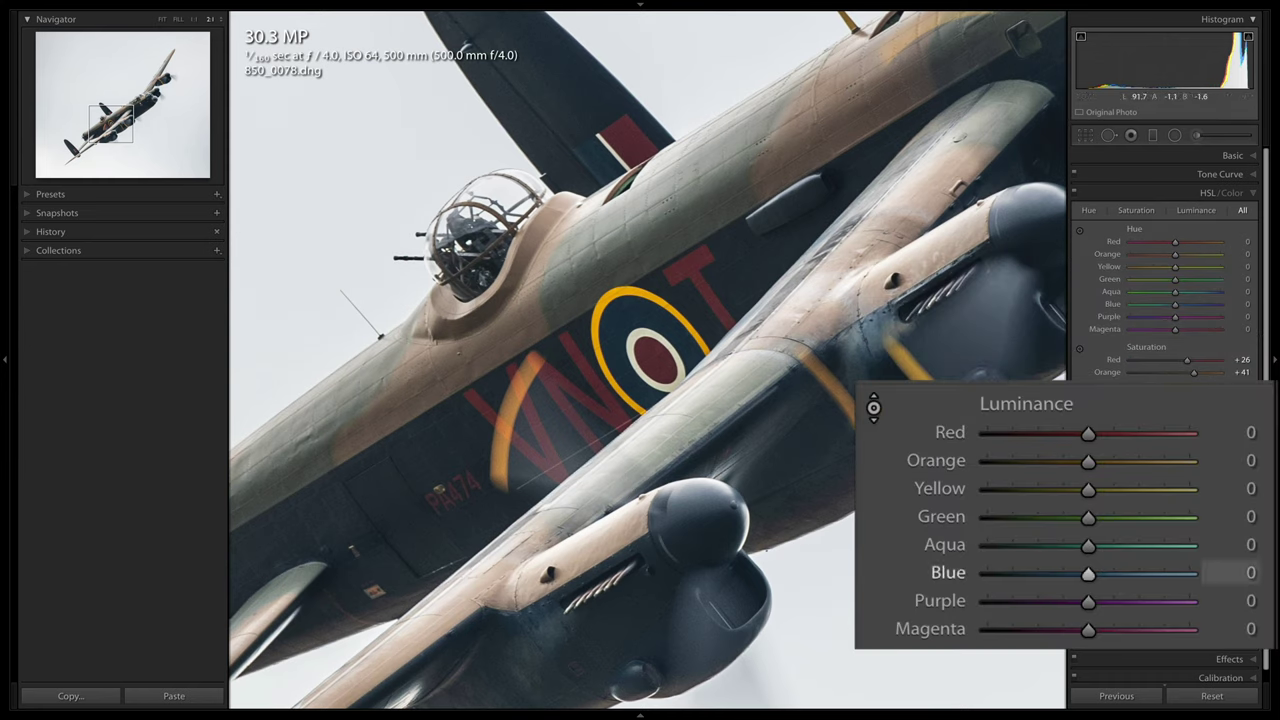
pyautogui.moveTo(877, 425); pyautogui.dragTo(378, 593)
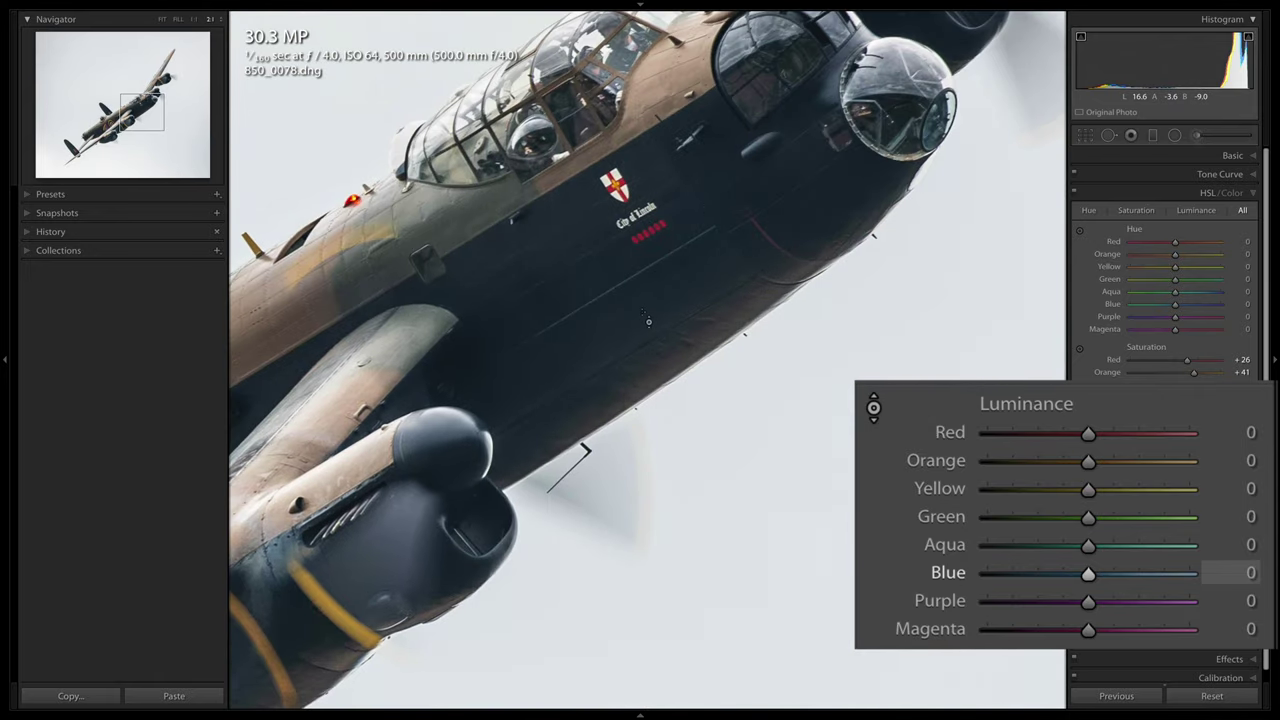
pyautogui.moveTo(645, 322); pyautogui.dragTo(645, 277)
# - View the whole aircraft again and reduce Vibrance to +34 and Saturation to +8 in the basic adjustments
pyautogui.press('z')
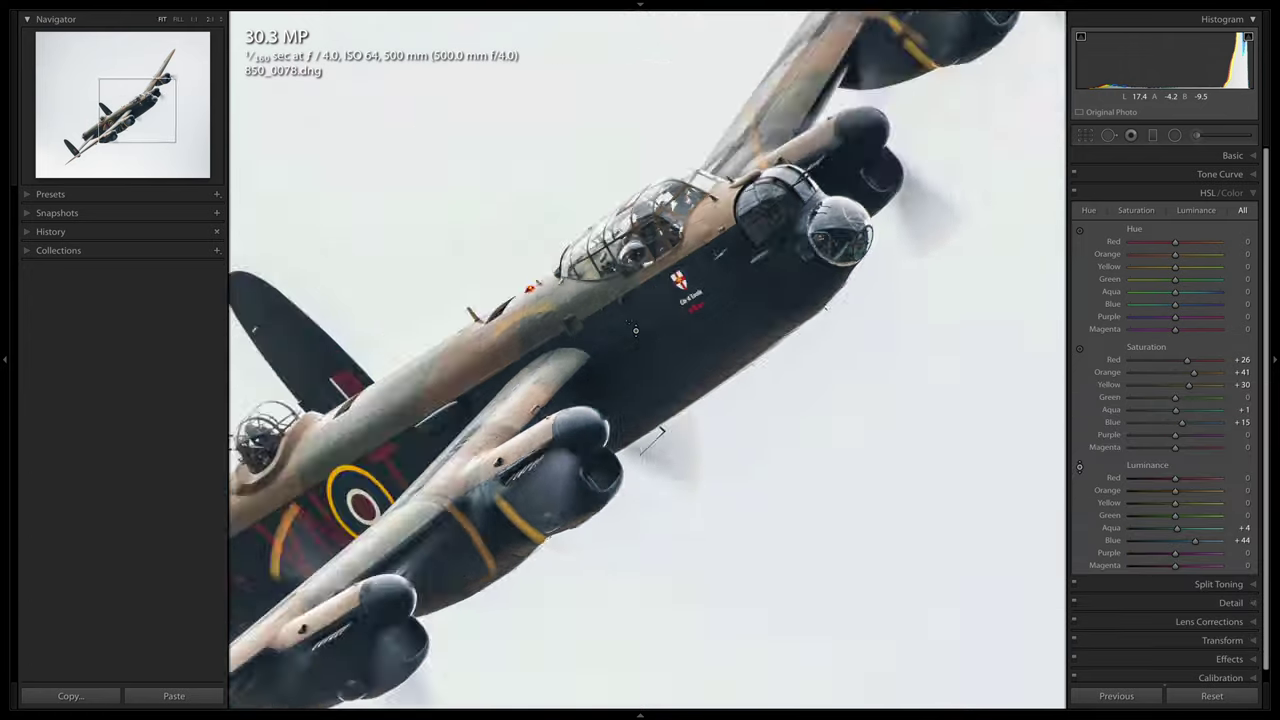
pyautogui.click(1226, 156)
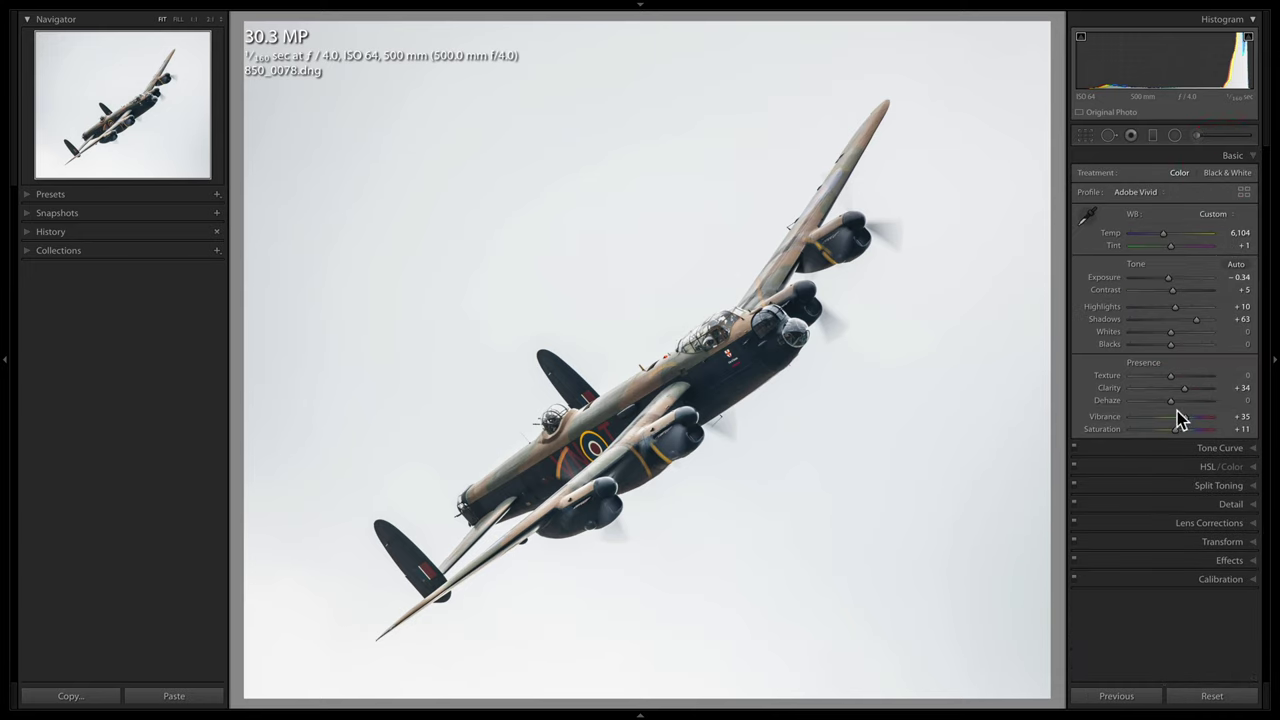
pyautogui.moveTo(1185, 416)
pyautogui.mouseDown()
pyautogui.moveTo(1174, 428)
pyautogui.moveTo(1185, 418)
pyautogui.mouseUp()
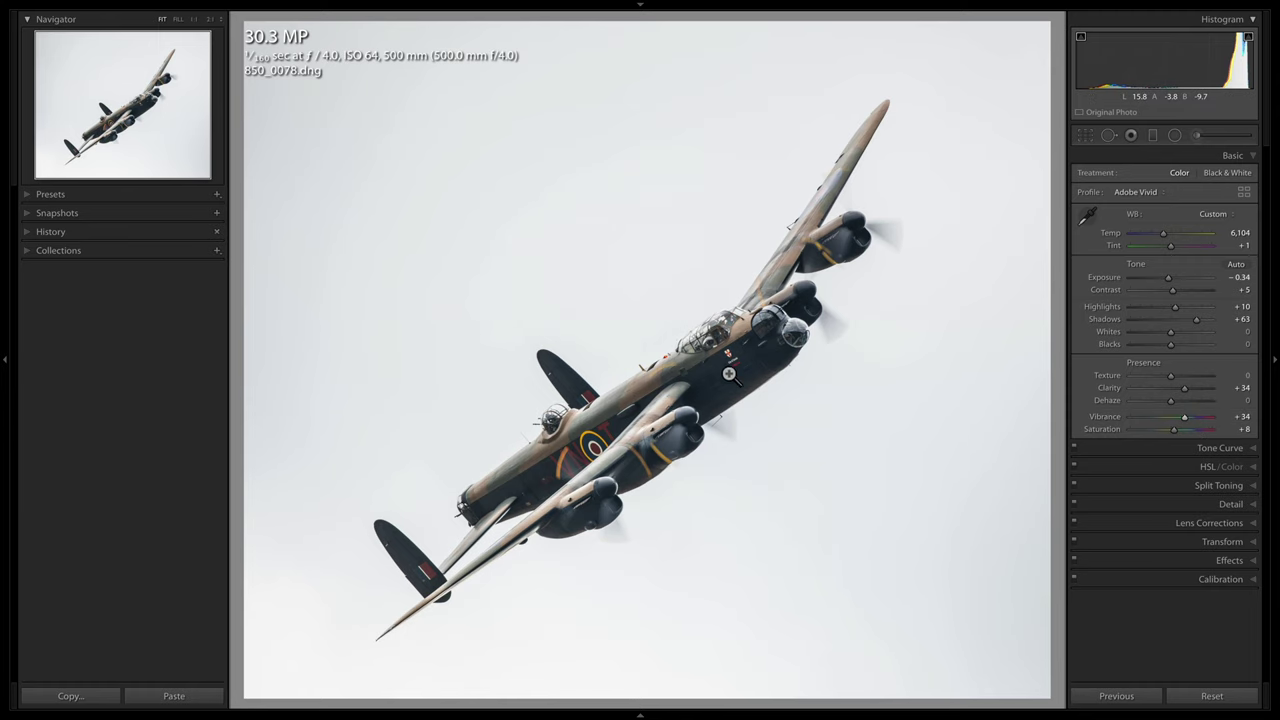
# - Set the sharpening Masking to 43 while previewing the mask over the whole aircraft
pyautogui.click(712, 366)
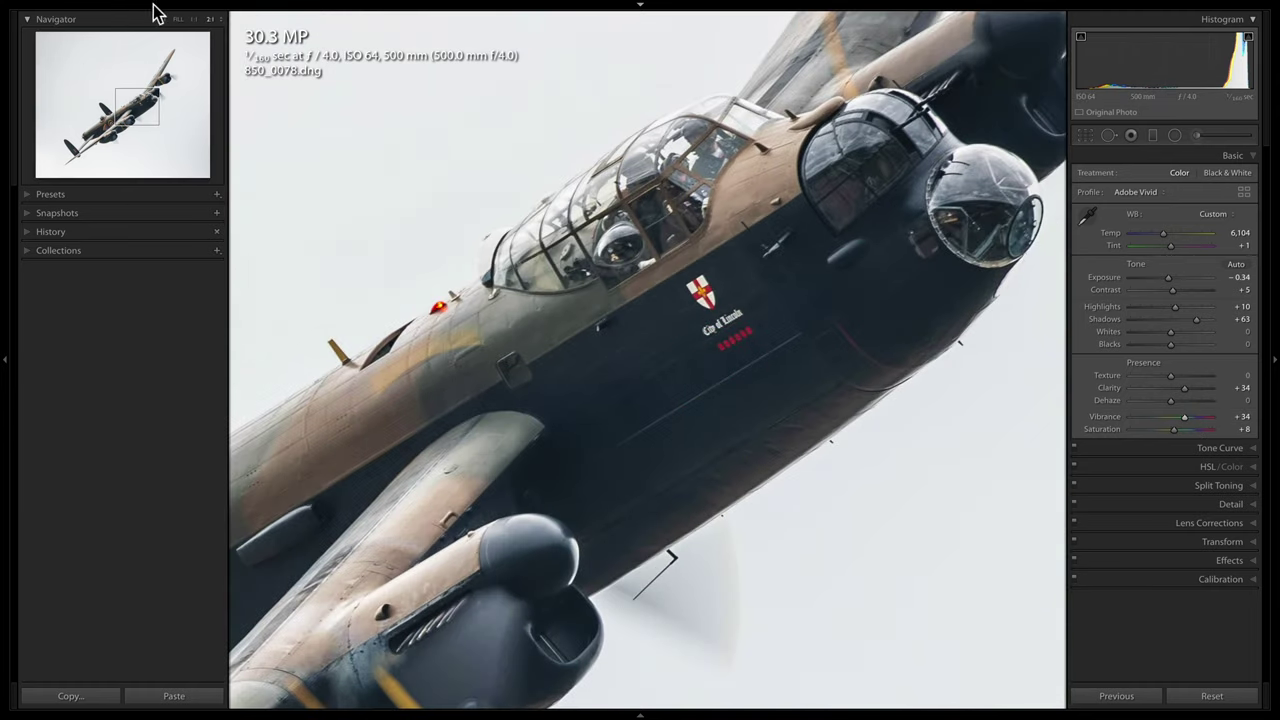
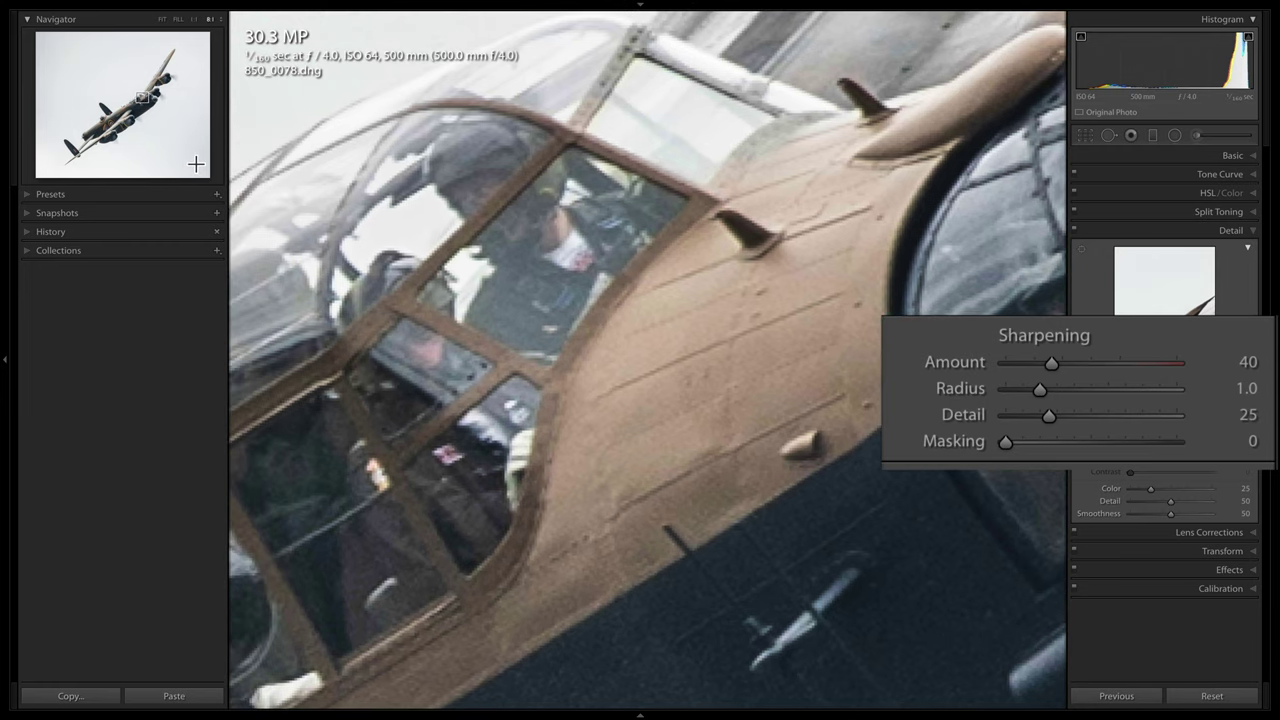
pyautogui.press('F7')
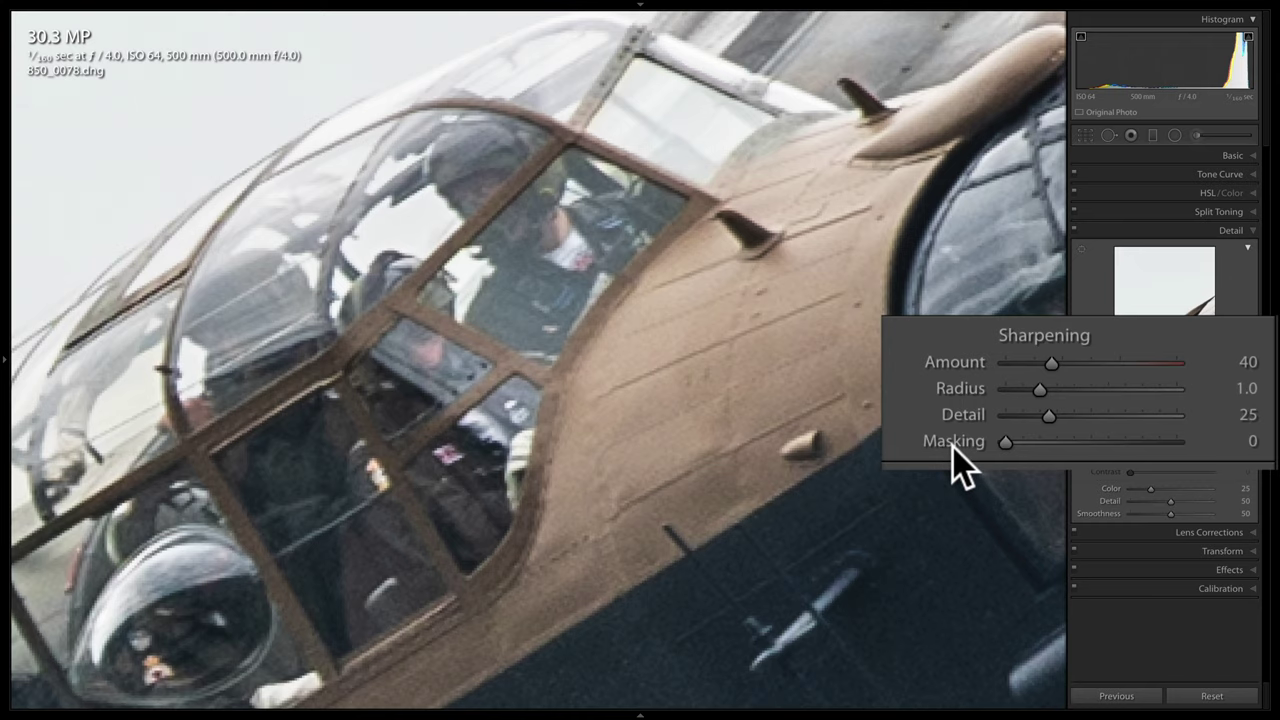
pyautogui.press('z')
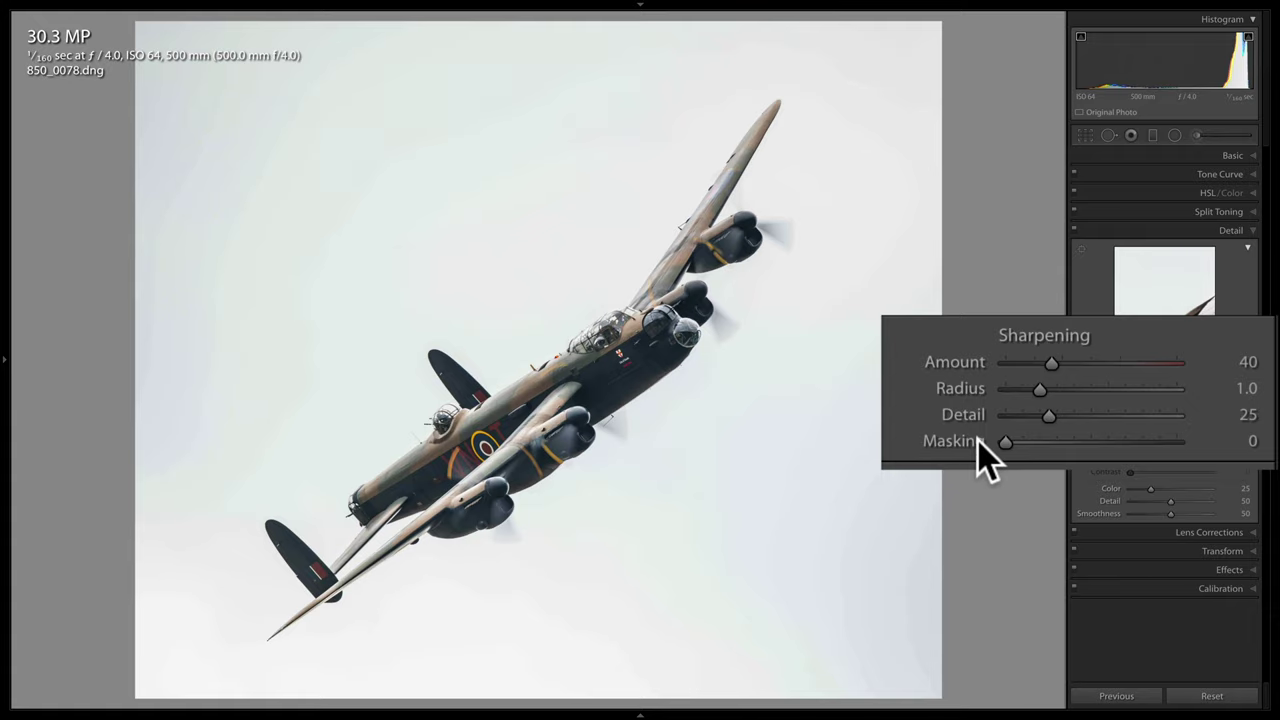
pyautogui.press('alt')
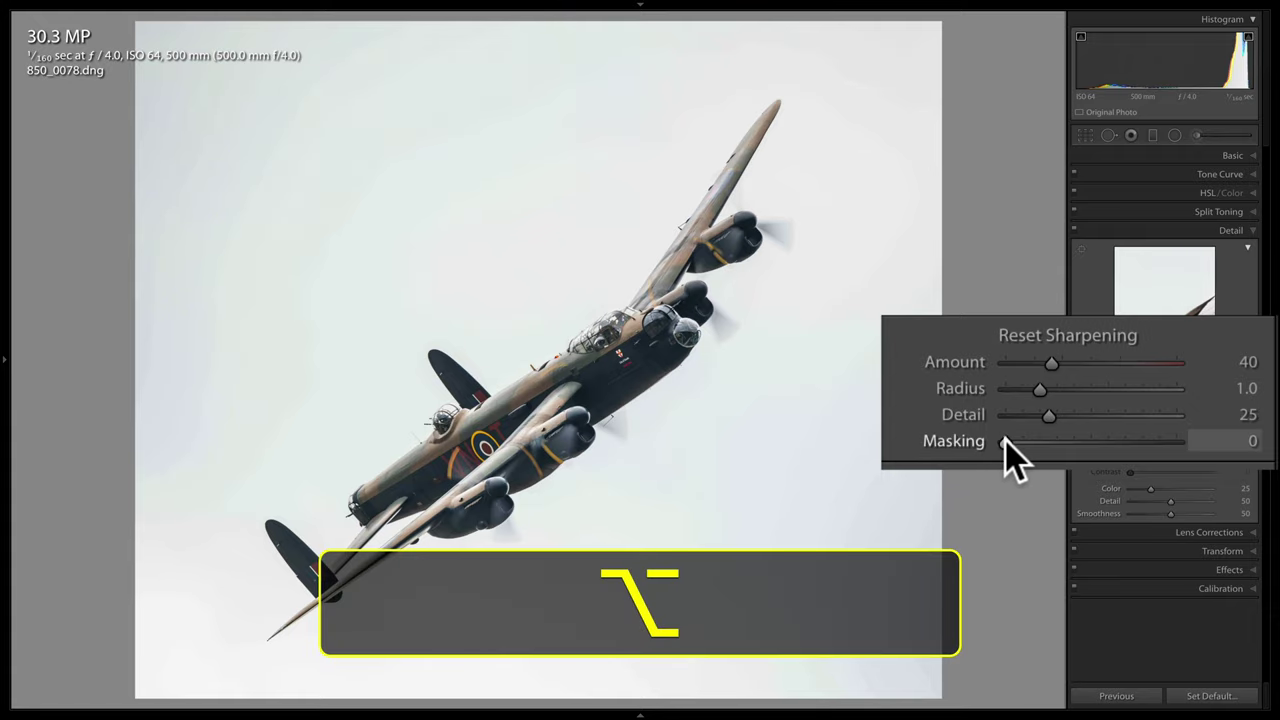
pyautogui.keyDown('alt'); pyautogui.click(1005, 441); pyautogui.keyUp('alt')
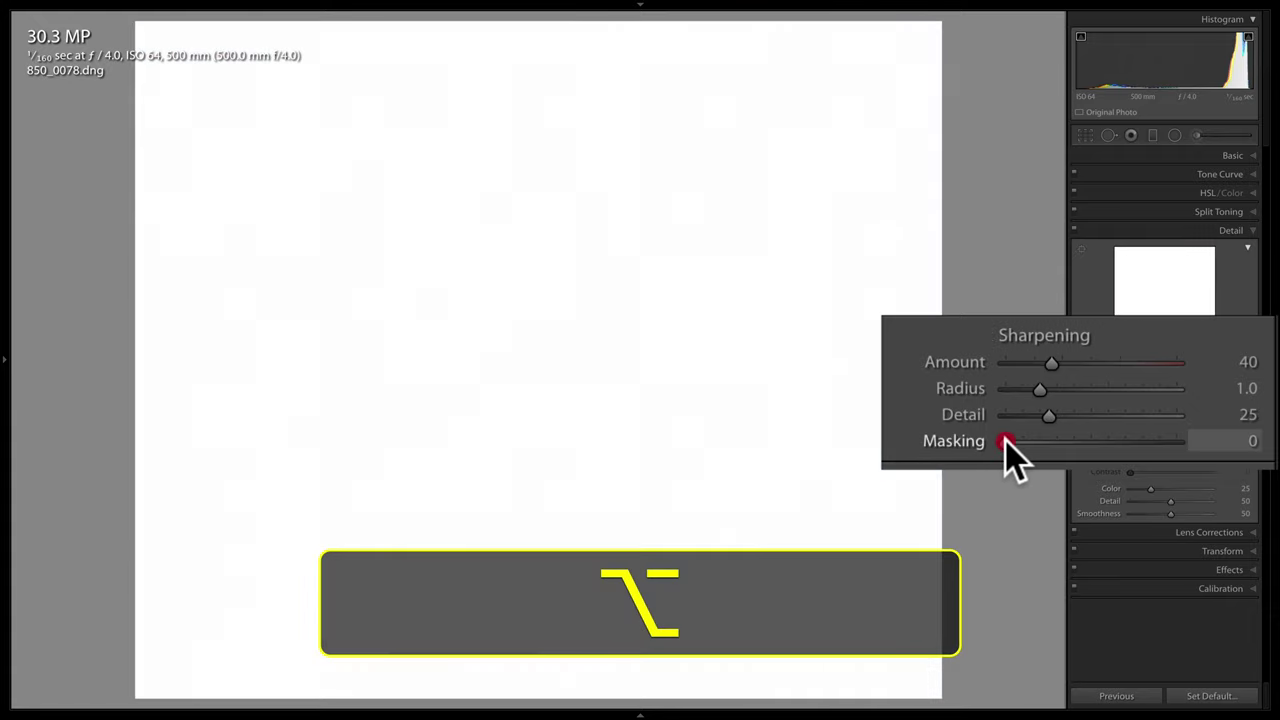
pyautogui.moveTo(1005, 441); pyautogui.dragTo(1075, 441)
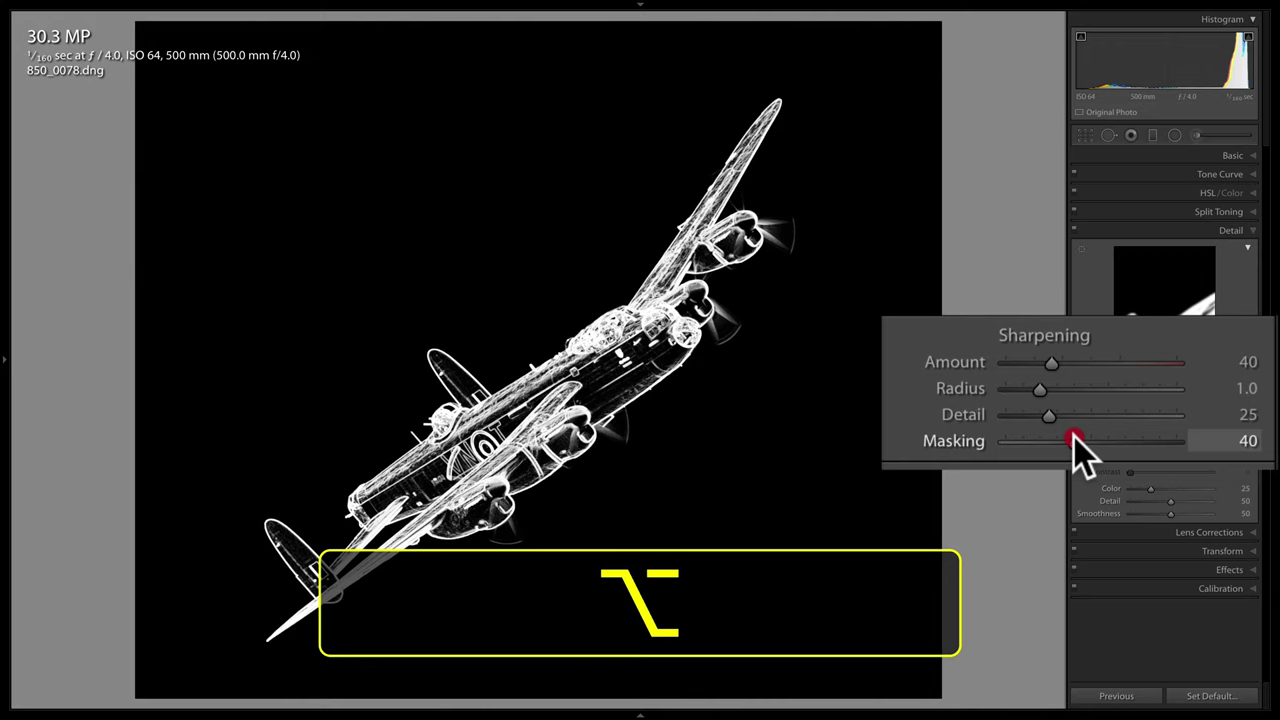
pyautogui.moveTo(1075, 441); pyautogui.dragTo(1085, 441)
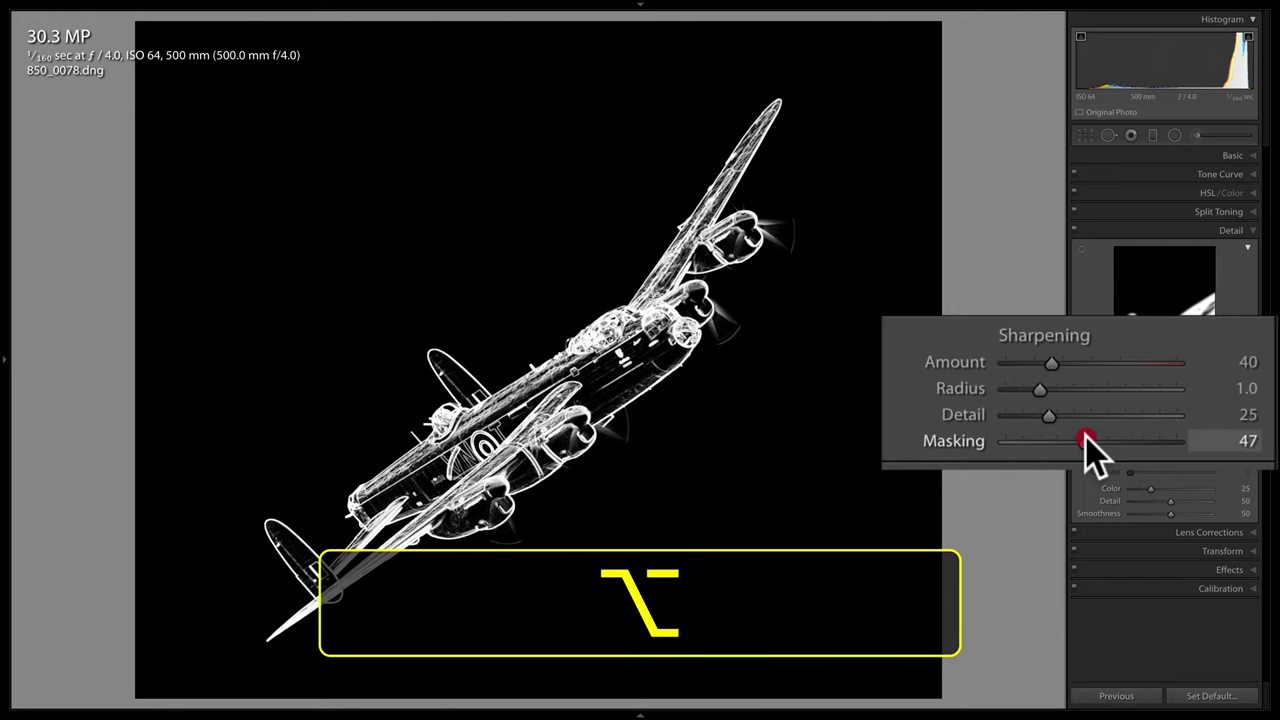
pyautogui.moveTo(1086, 441); pyautogui.dragTo(1082, 441)
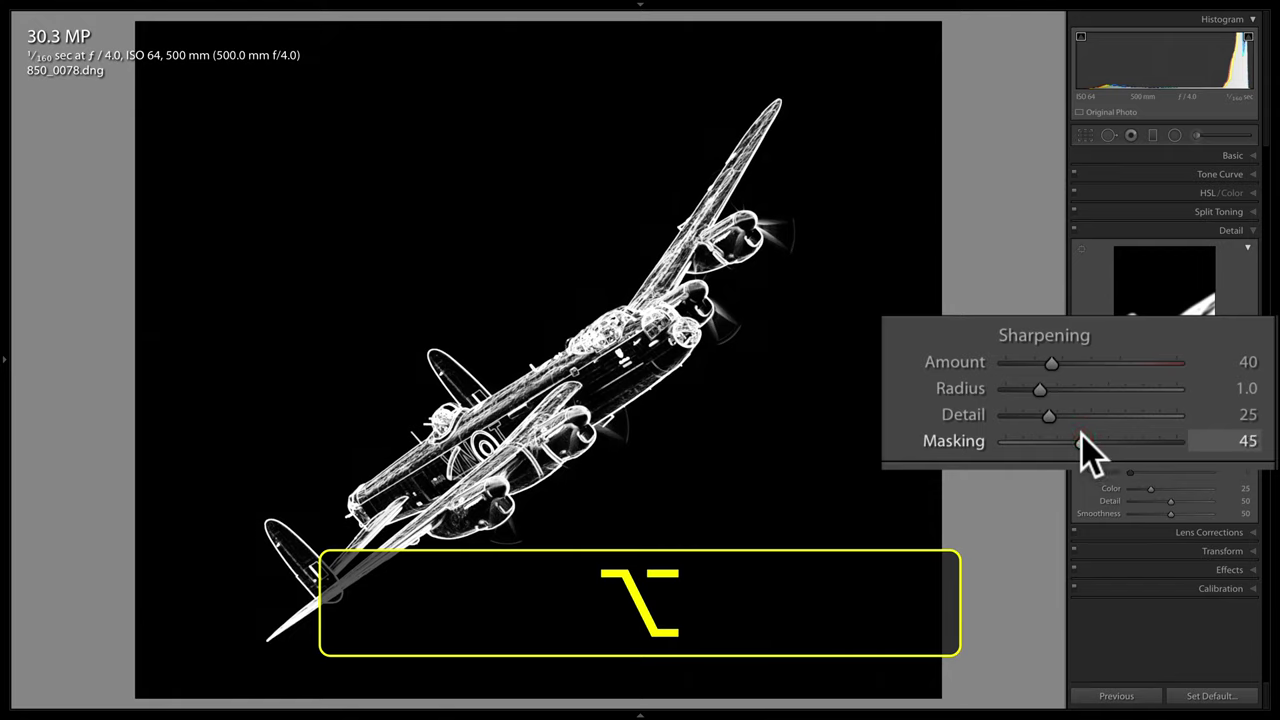
pyautogui.moveTo(1081, 441); pyautogui.dragTo(1019, 441)
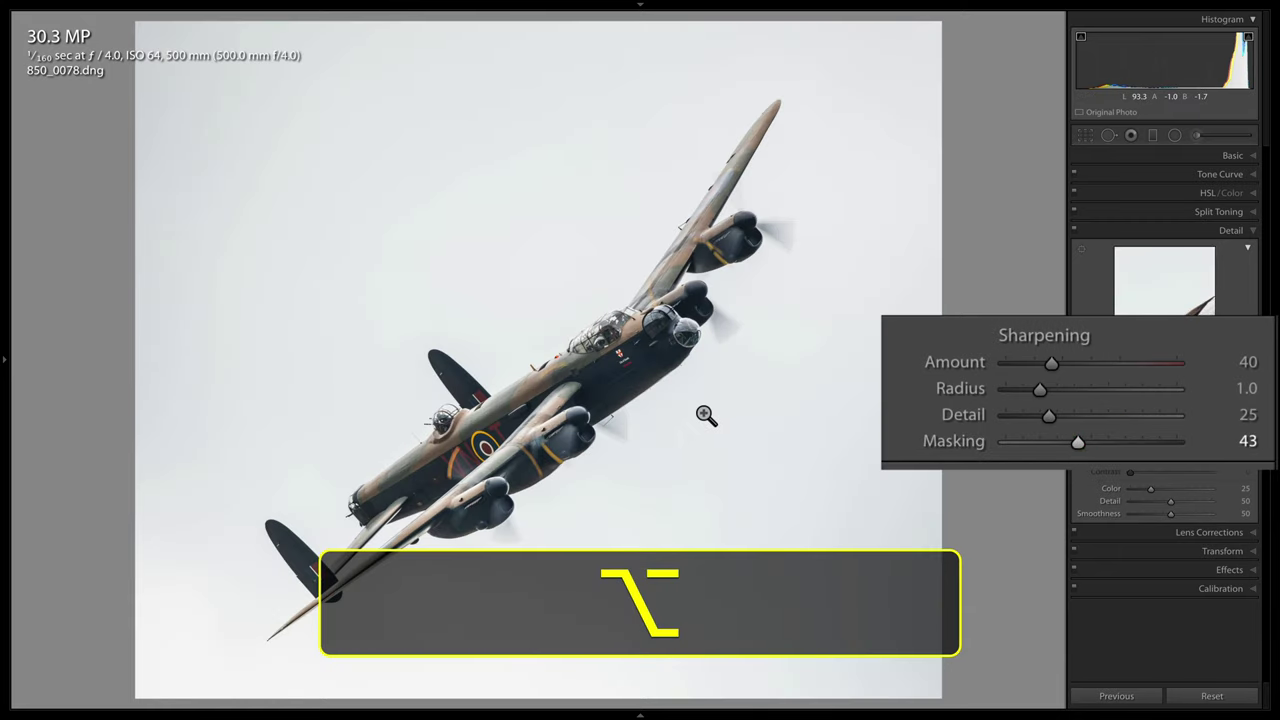
# - Try a sharpening Amount of 77 on the enlarged cockpit in the greyscale preview and return it to 40
pyautogui.click(618, 348)
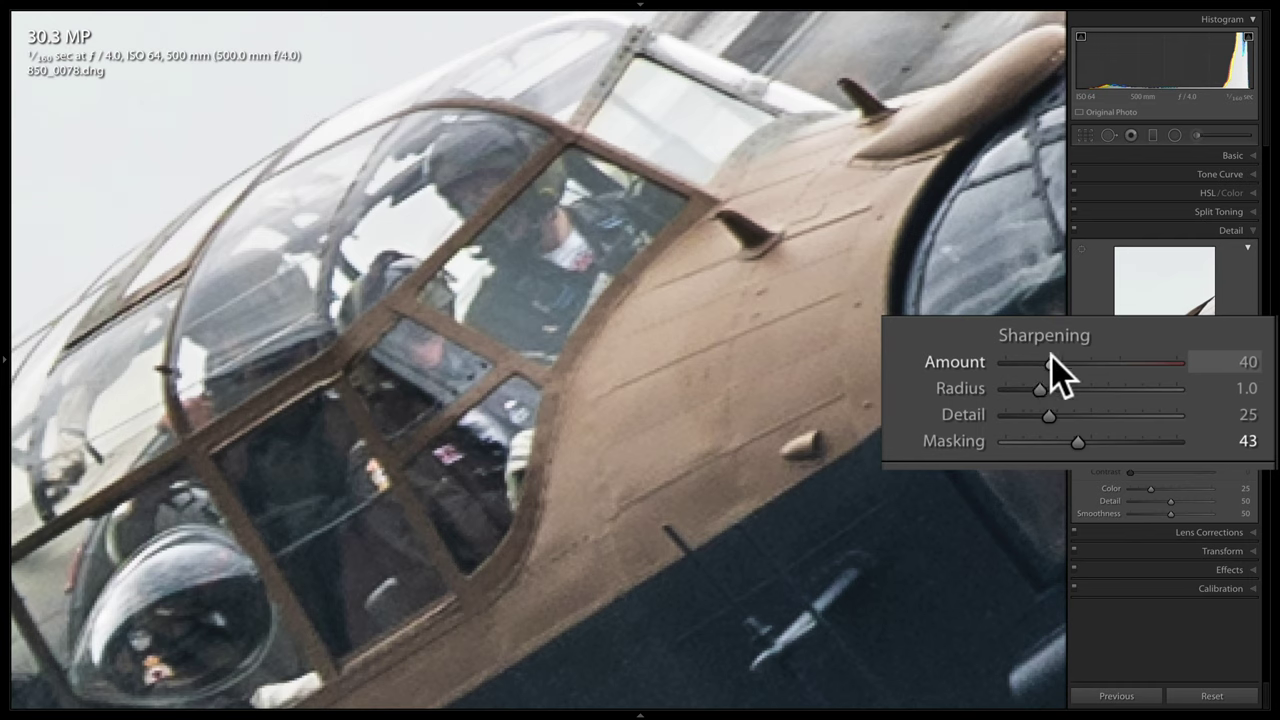
pyautogui.press('alt')
pyautogui.moveTo(1050, 362); pyautogui.dragTo(1092, 358)
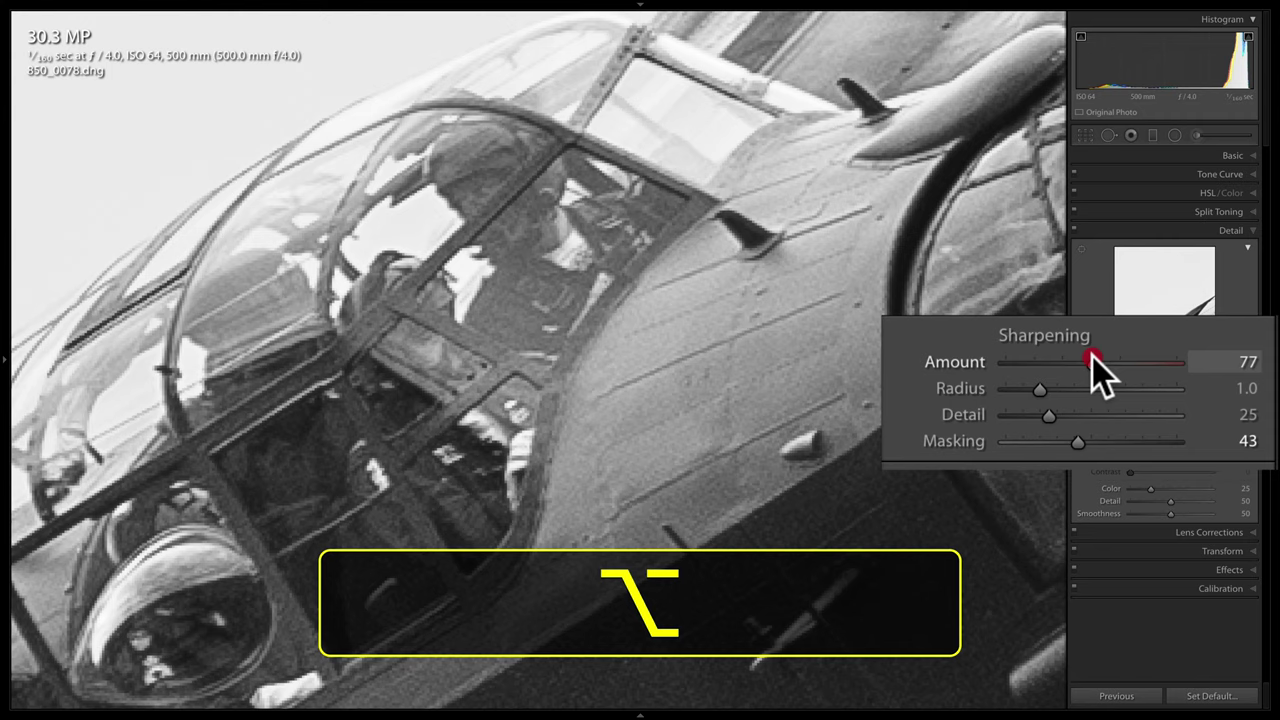
pyautogui.moveTo(1092, 355); pyautogui.dragTo(1049, 358)
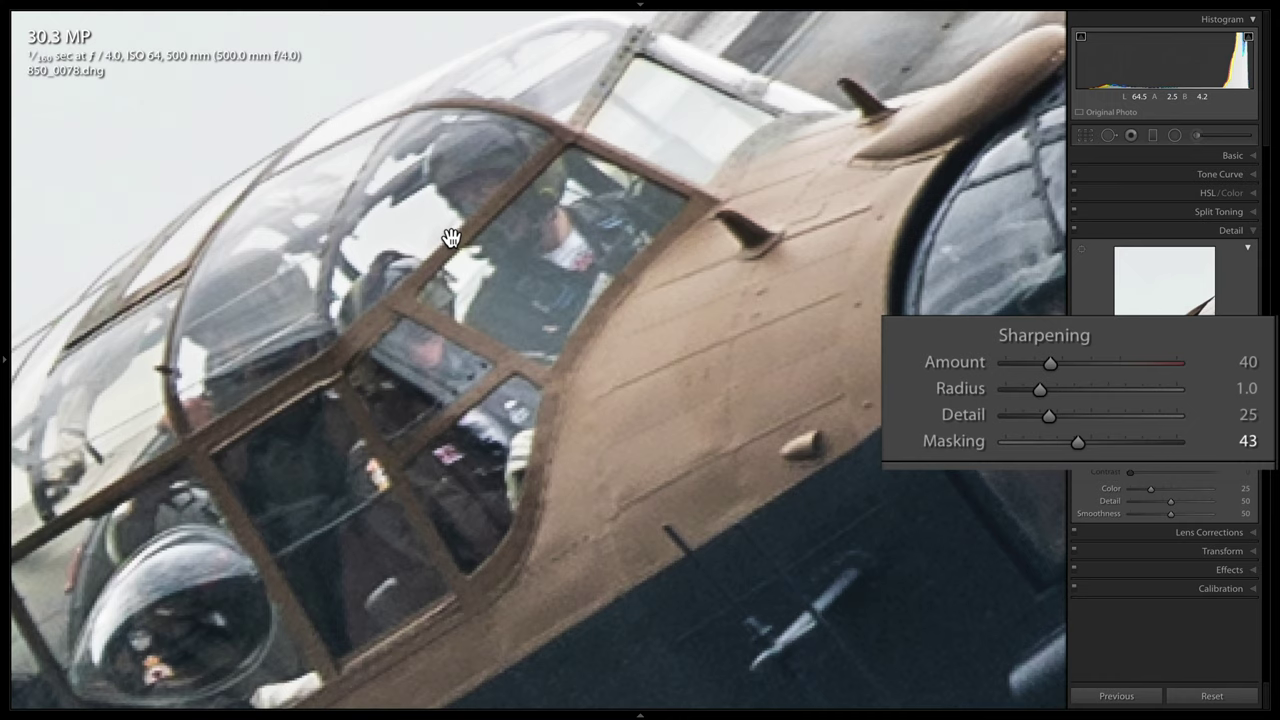
# - Set the sharpening Radius to 0.8 and Detail to 11, judging both with the edge preview on the cockpit
pyautogui.press('alt')
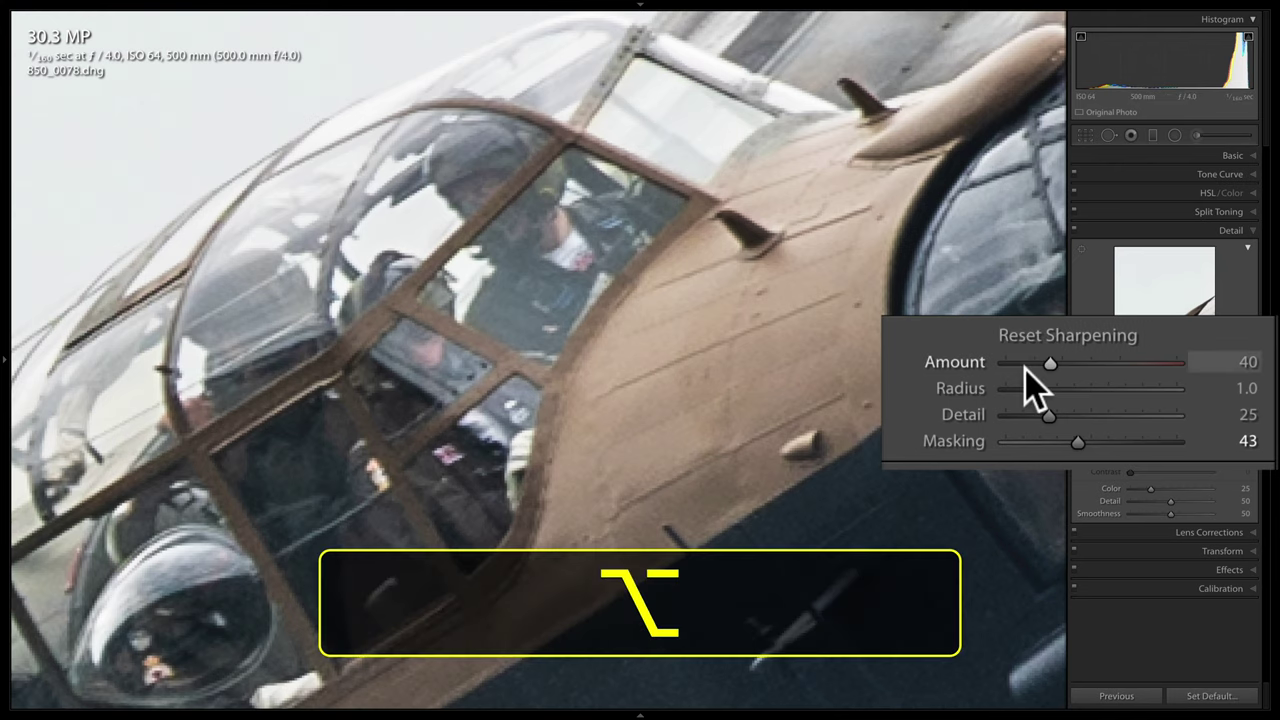
pyautogui.moveTo(1036, 388)
pyautogui.mouseDown()
pyautogui.moveTo(1210, 388)
pyautogui.moveTo(1026, 386)
pyautogui.mouseUp()
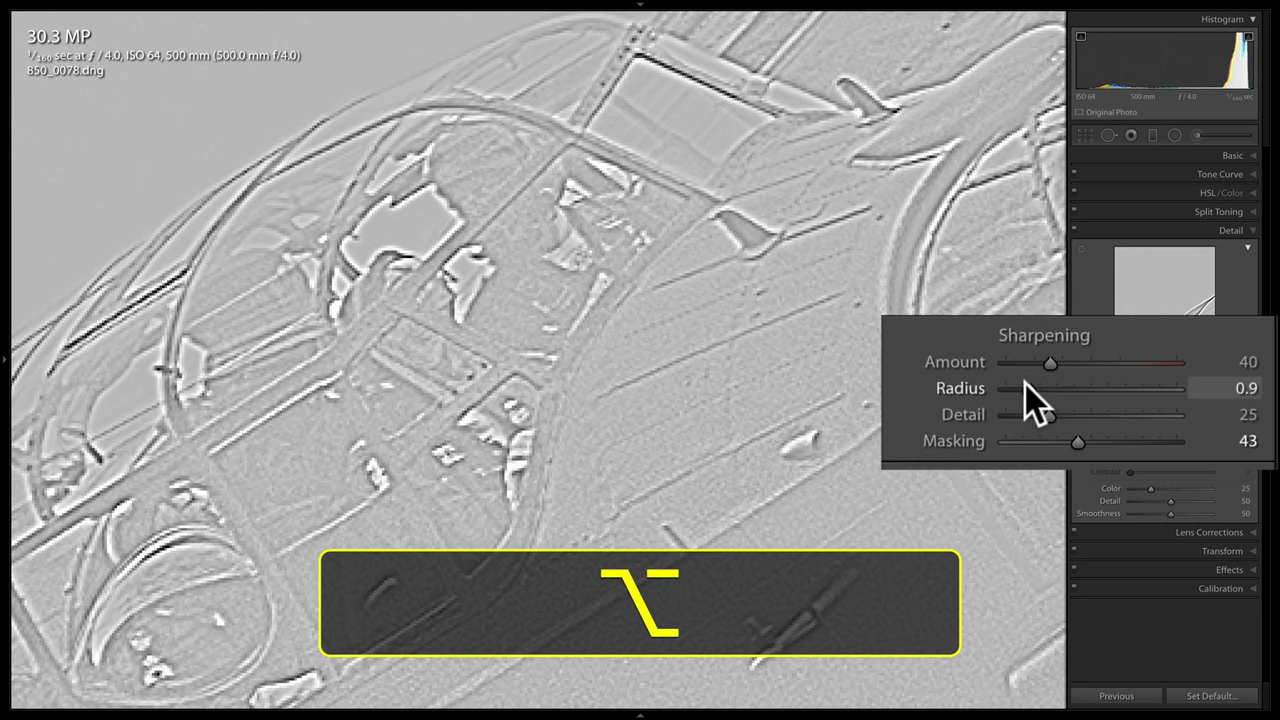
pyautogui.moveTo(1025, 386); pyautogui.dragTo(980, 424)
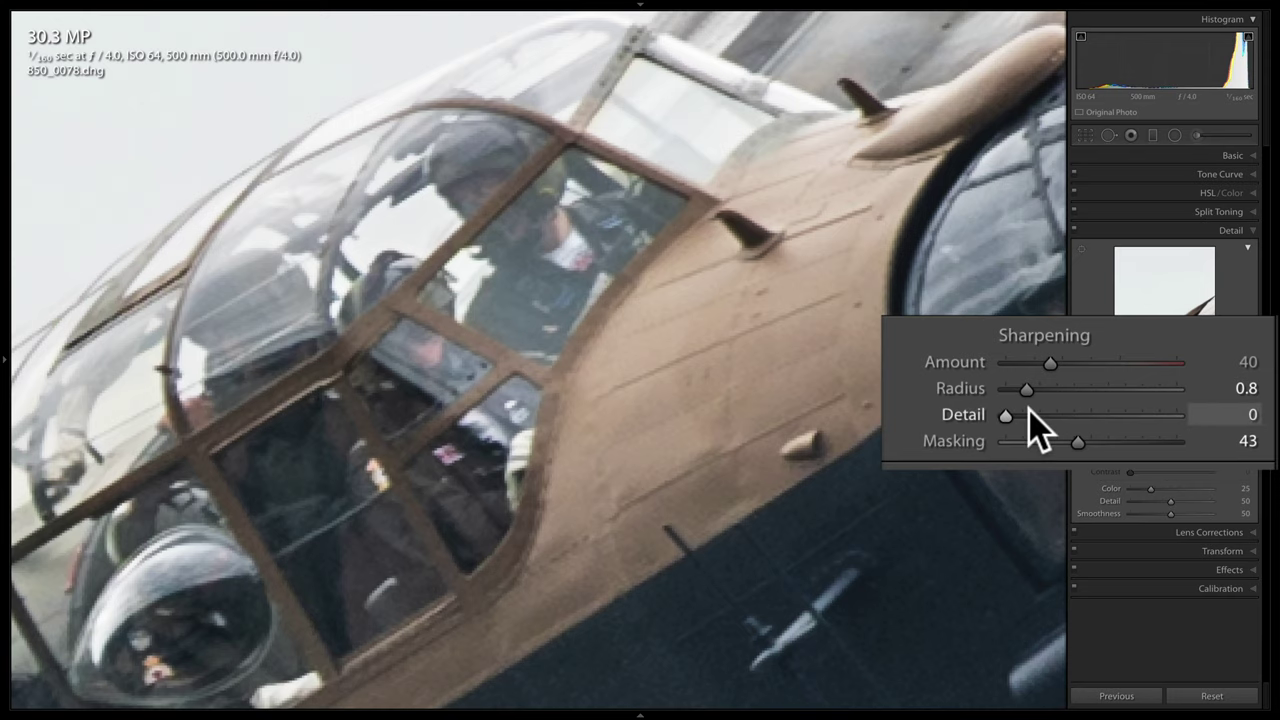
pyautogui.press('alt')
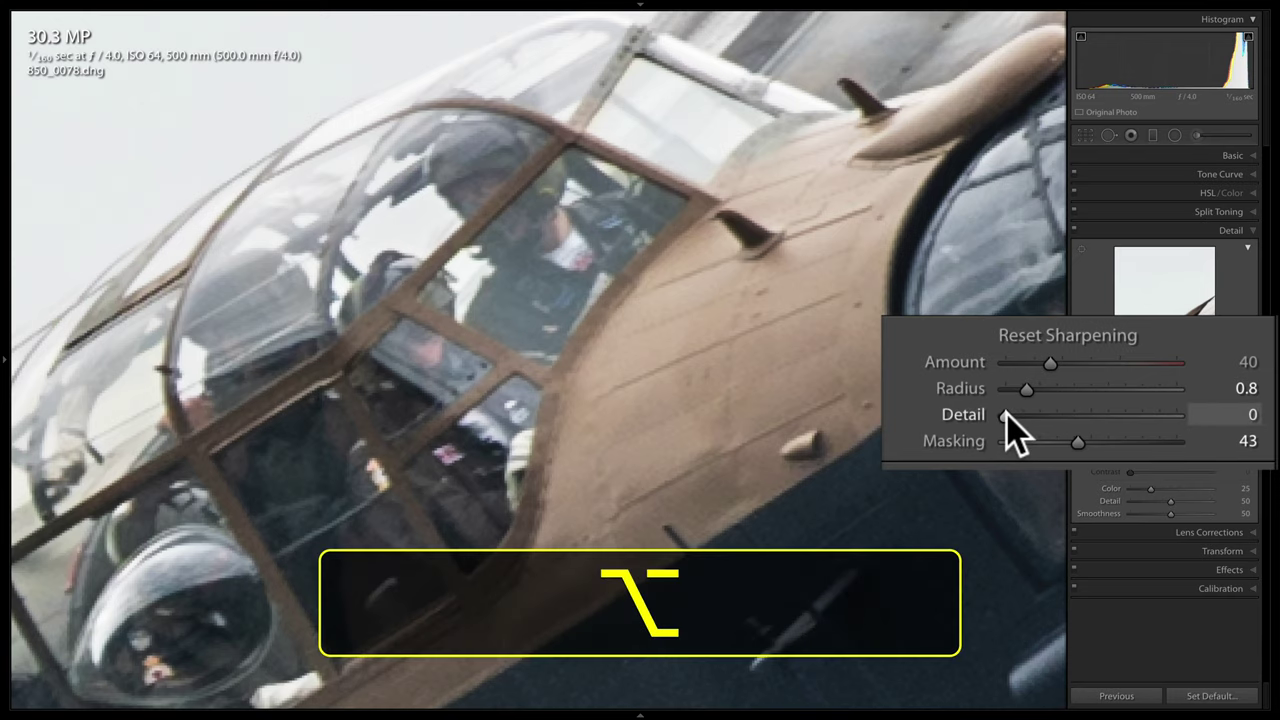
pyautogui.moveTo(1005, 414)
pyautogui.mouseDown()
pyautogui.moveTo(1183, 410)
pyautogui.moveTo(1022, 412)
pyautogui.mouseUp()
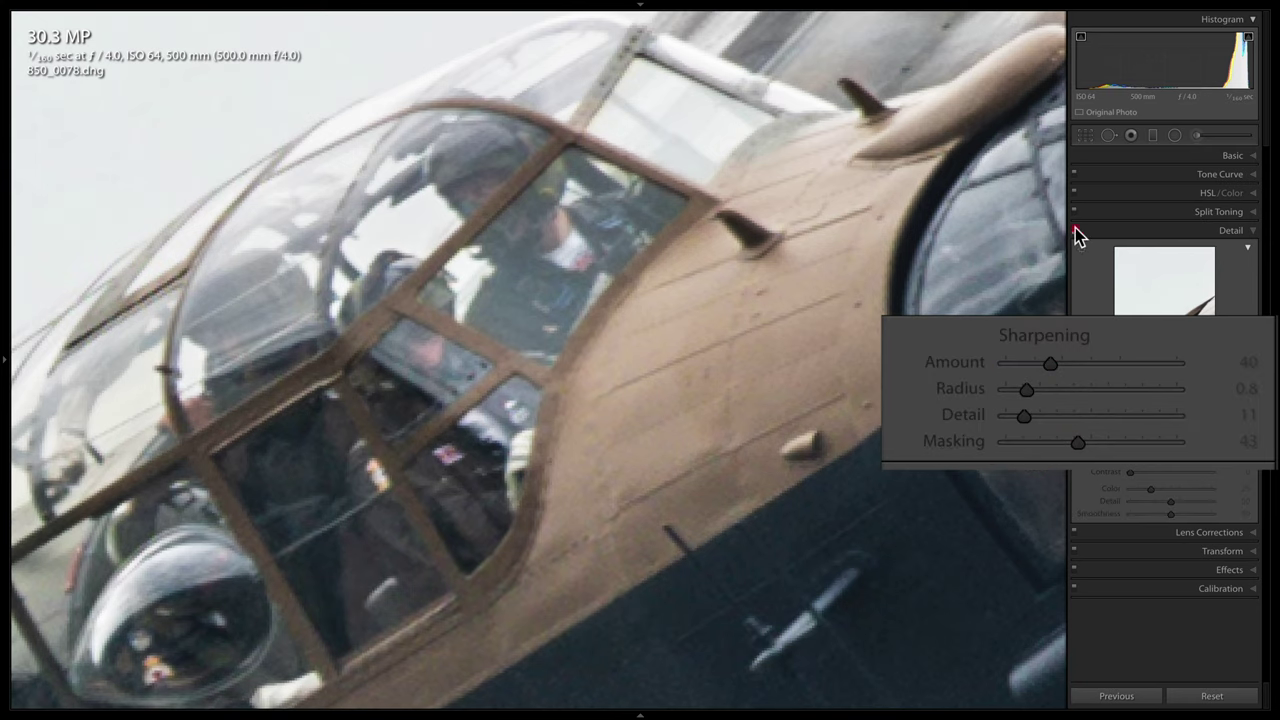
# - Refine the sharpening to Amount 46, Radius 0.9, Detail 13 and Masking 52, and compare the cockpit with and without it
pyautogui.moveTo(1063, 366); pyautogui.dragTo(1036, 392)
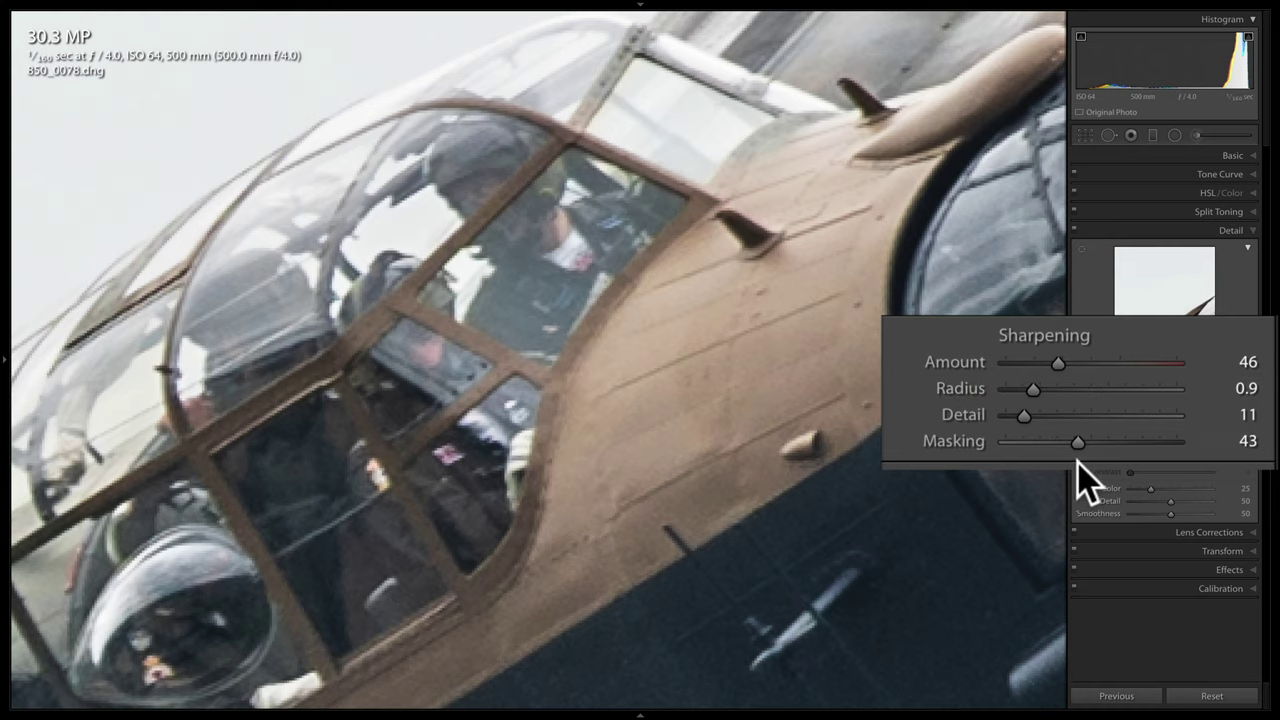
pyautogui.moveTo(1076, 447); pyautogui.dragTo(1091, 447)
pyautogui.moveTo(1024, 416); pyautogui.dragTo(1097, 443)
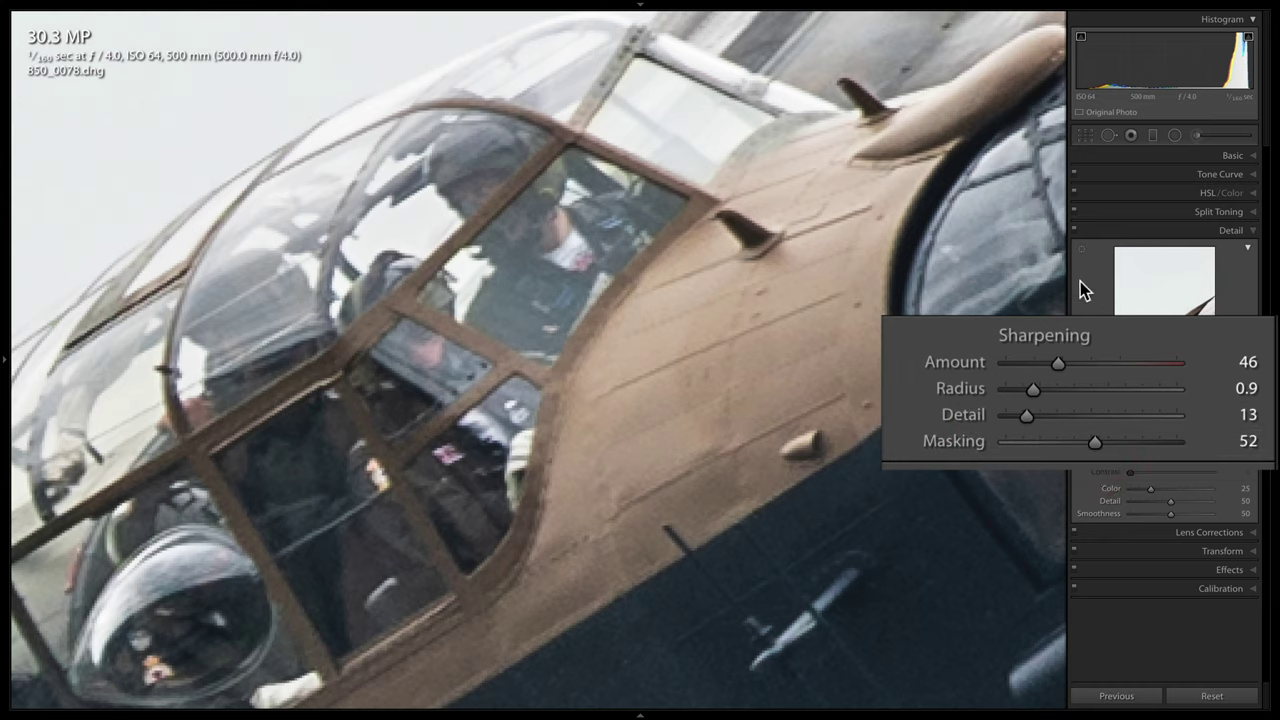
pyautogui.click(1075, 233)
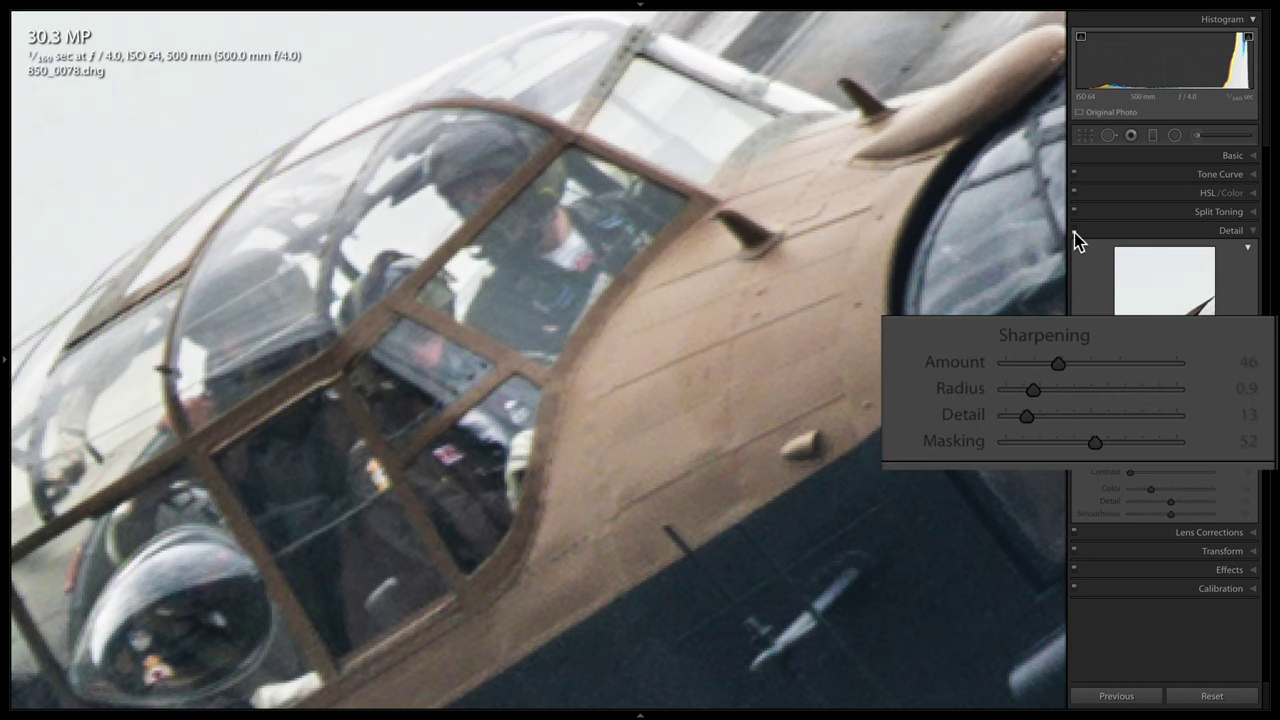
pyautogui.click(1075, 233)
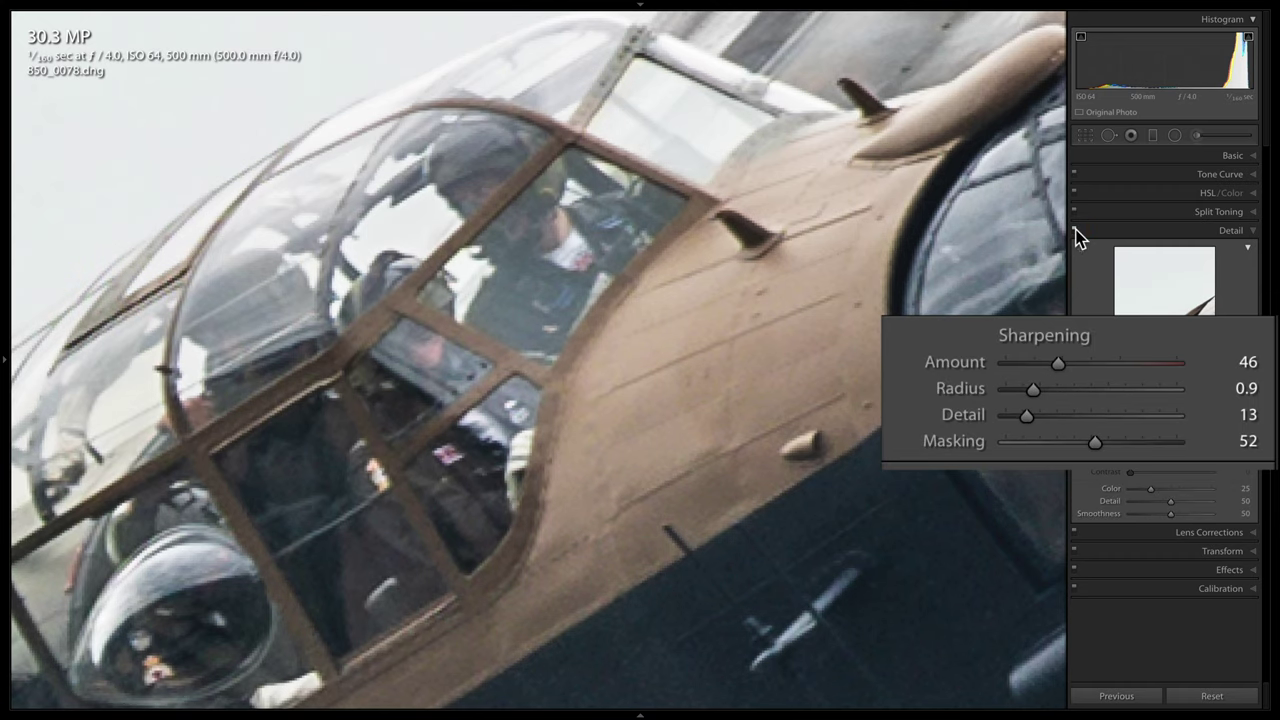
# - Raise the sharpening Radius to 1.1
pyautogui.moveTo(1040, 390); pyautogui.dragTo(1057, 400)
pyautogui.click(1240, 388)
pyautogui.press('Up')
pyautogui.press('Up')
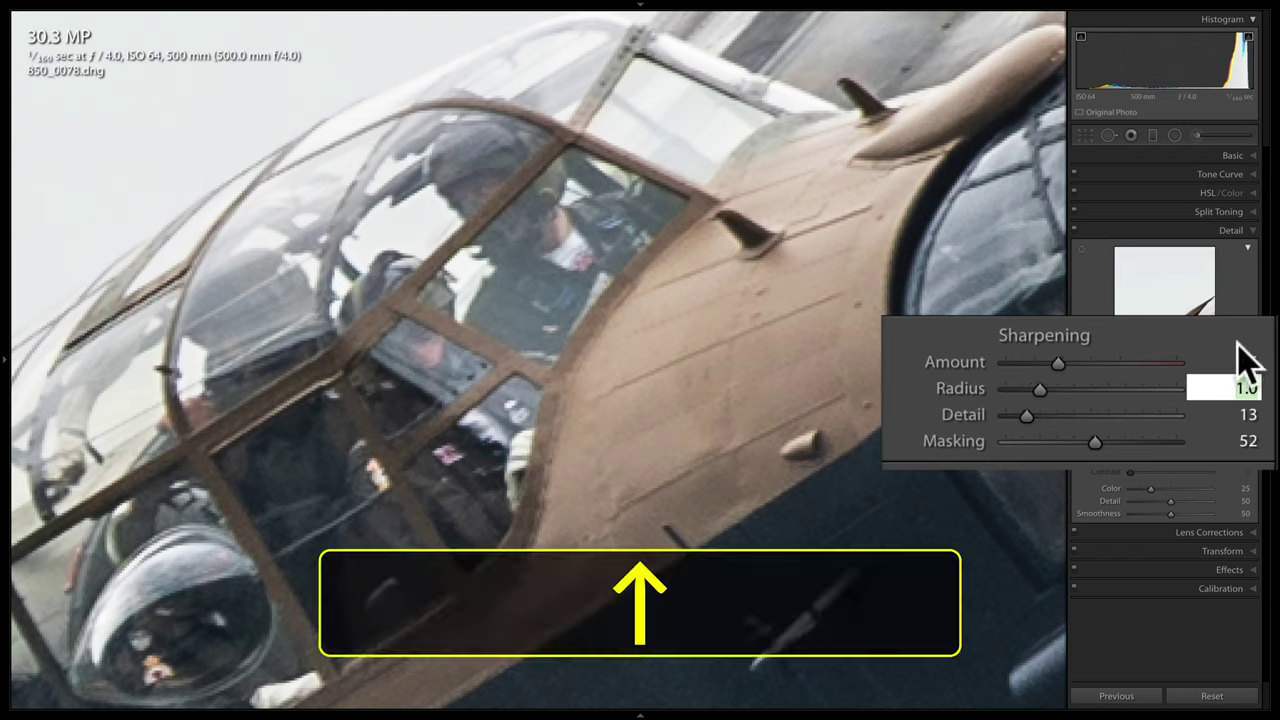
# - Raise the sharpening Amount to 56 and compare the cockpit with the Detail adjustments off and on
pyautogui.click(1245, 358)
pyautogui.press('Up')
pyautogui.press('Up')
pyautogui.press('Up')
pyautogui.press('Up')
pyautogui.press('Up')
pyautogui.press('Up')
pyautogui.press('Up')
pyautogui.press('Up')
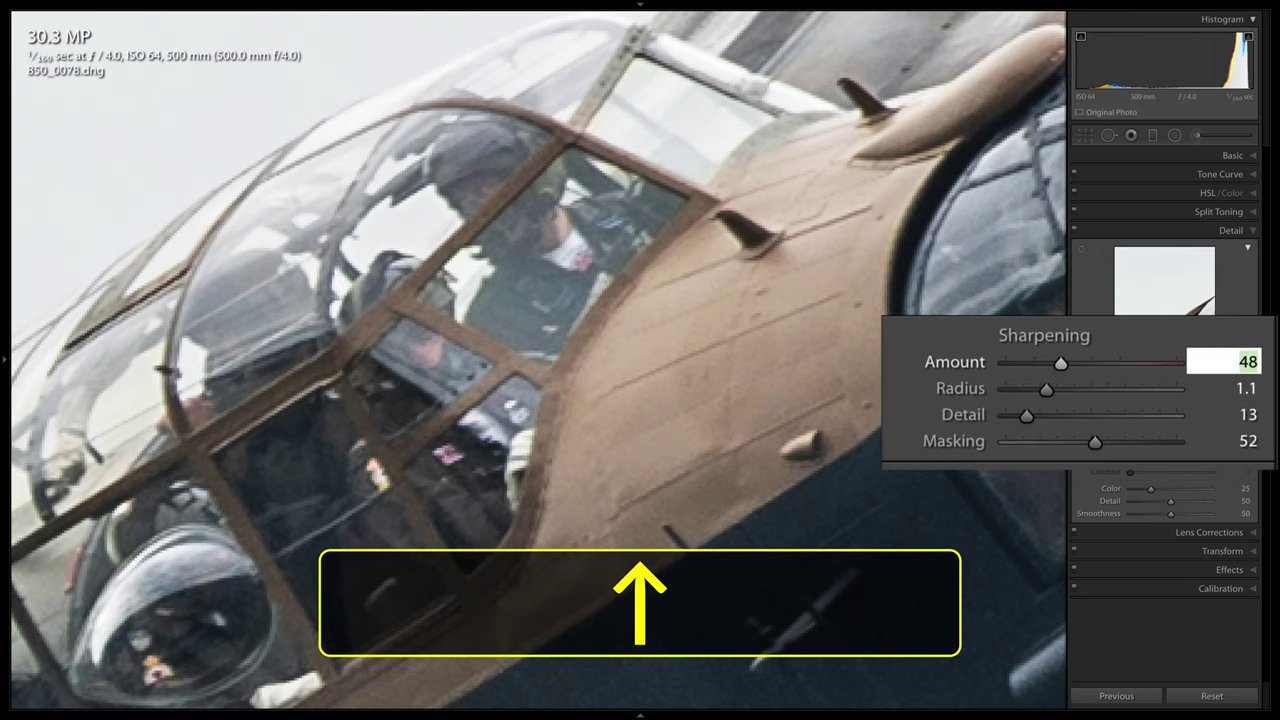
pyautogui.press('Up')
pyautogui.press('Up')
pyautogui.click(1077, 238)
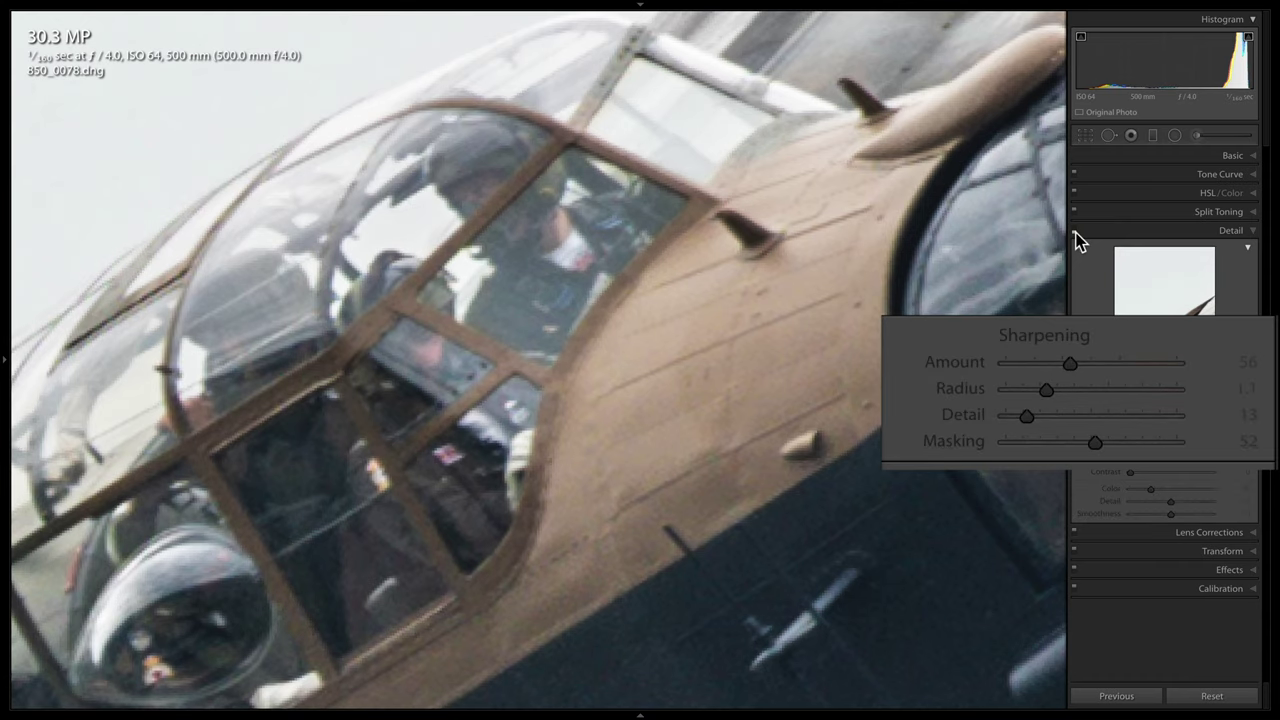
pyautogui.click(1076, 234)
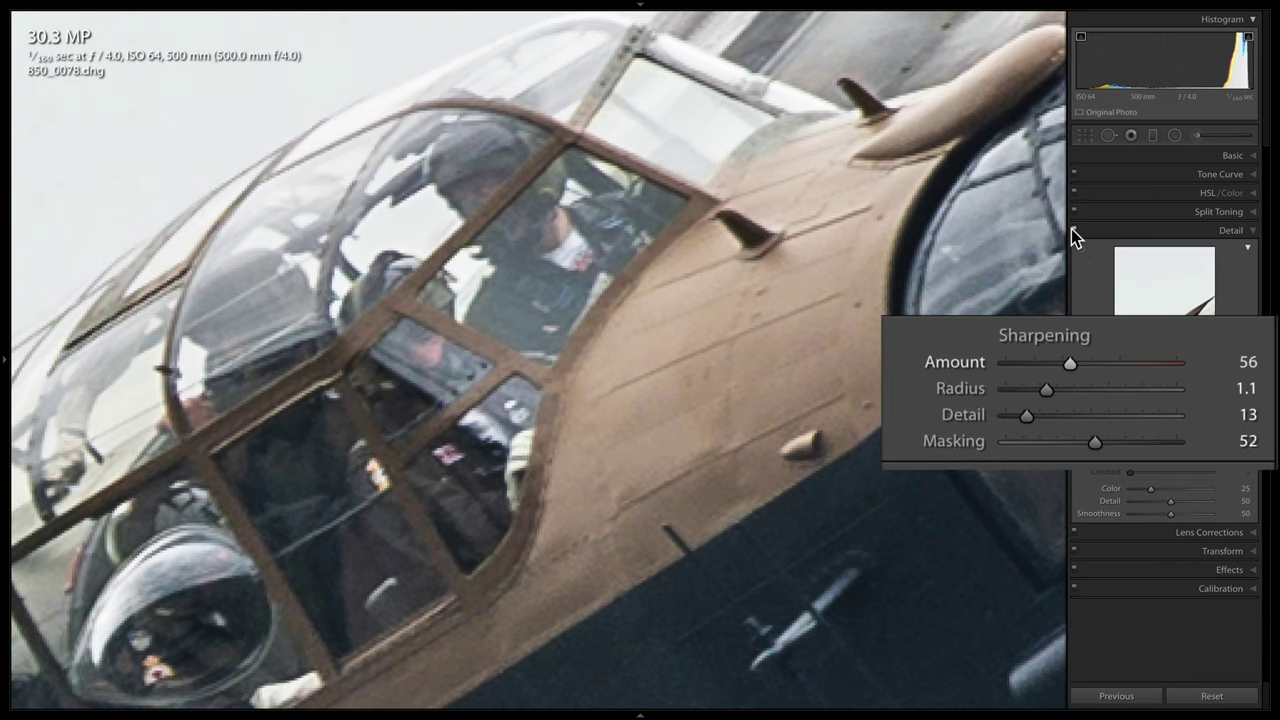
# - View the whole aircraft again and reduce Vibrance to +22 in the basic adjustments
pyautogui.press('z')
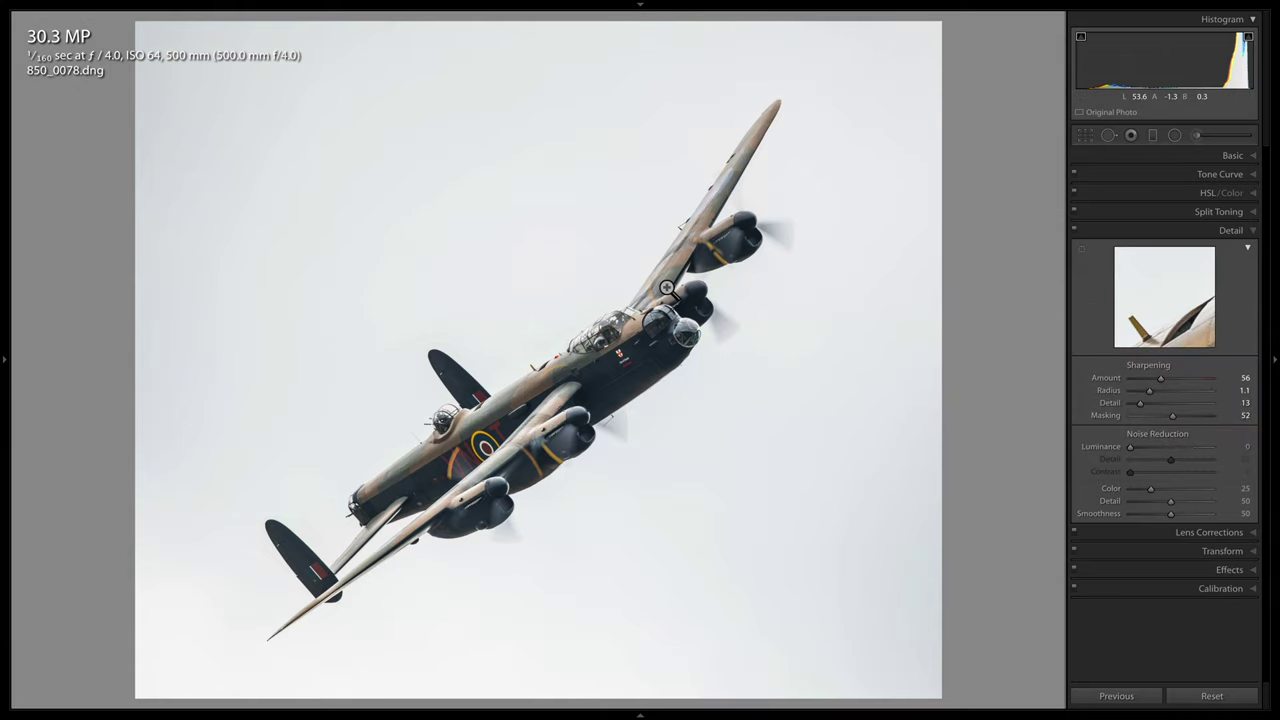
pyautogui.click(1246, 157)
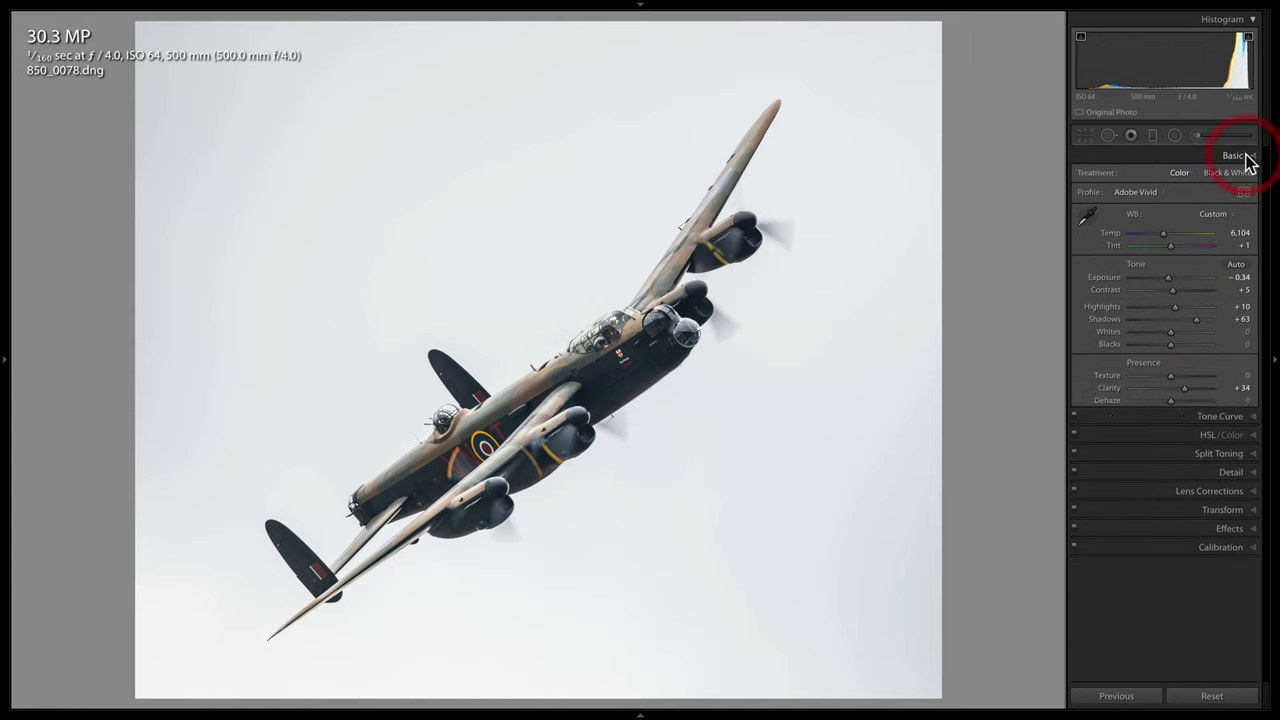
pyautogui.moveTo(1180, 417); pyautogui.dragTo(1176, 418)
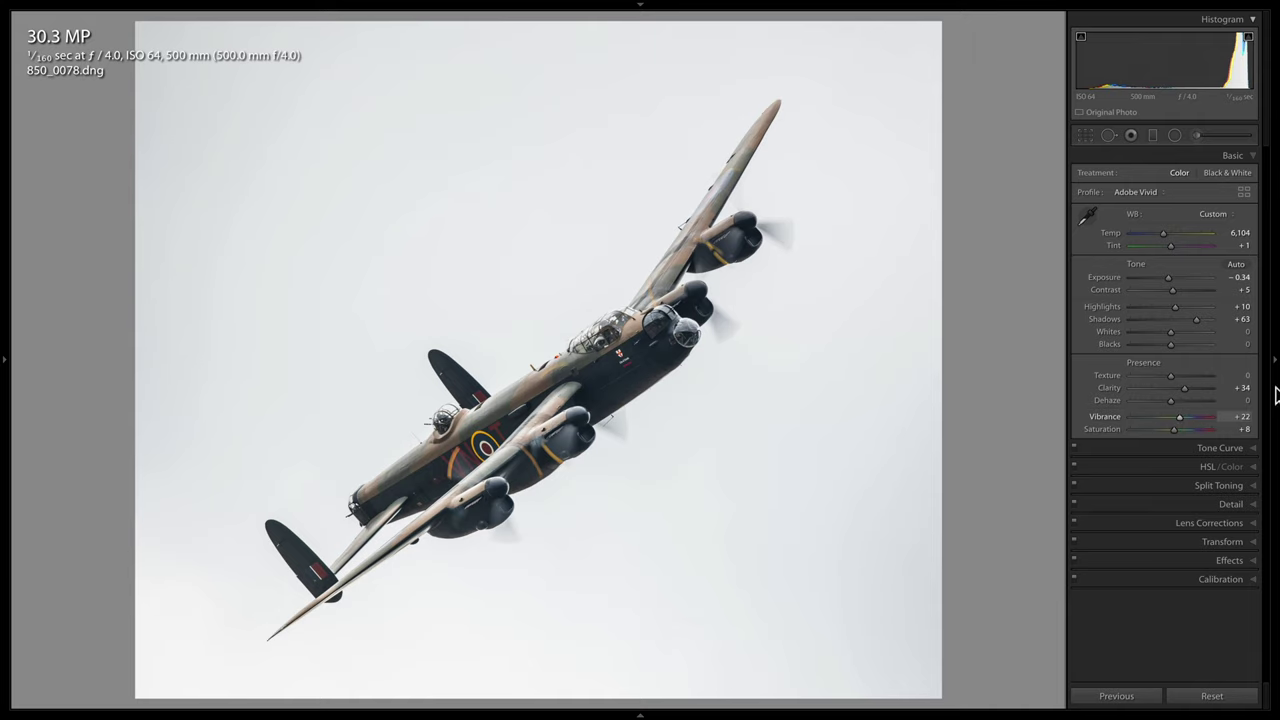
# - Inspect the fuselage and engines at 1:1 and switch the histogram's colour readout from Lab to RGB values
pyautogui.press('F7')
pyautogui.click(212, 20)
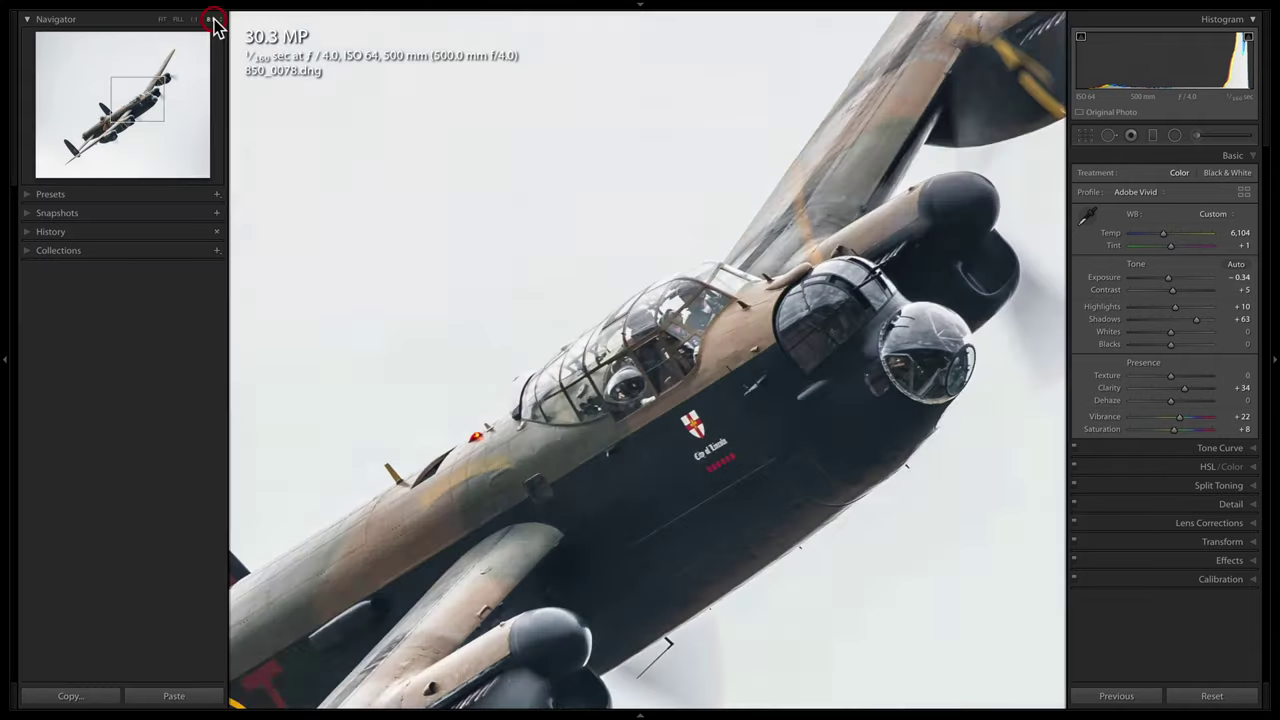
pyautogui.click(196, 21)
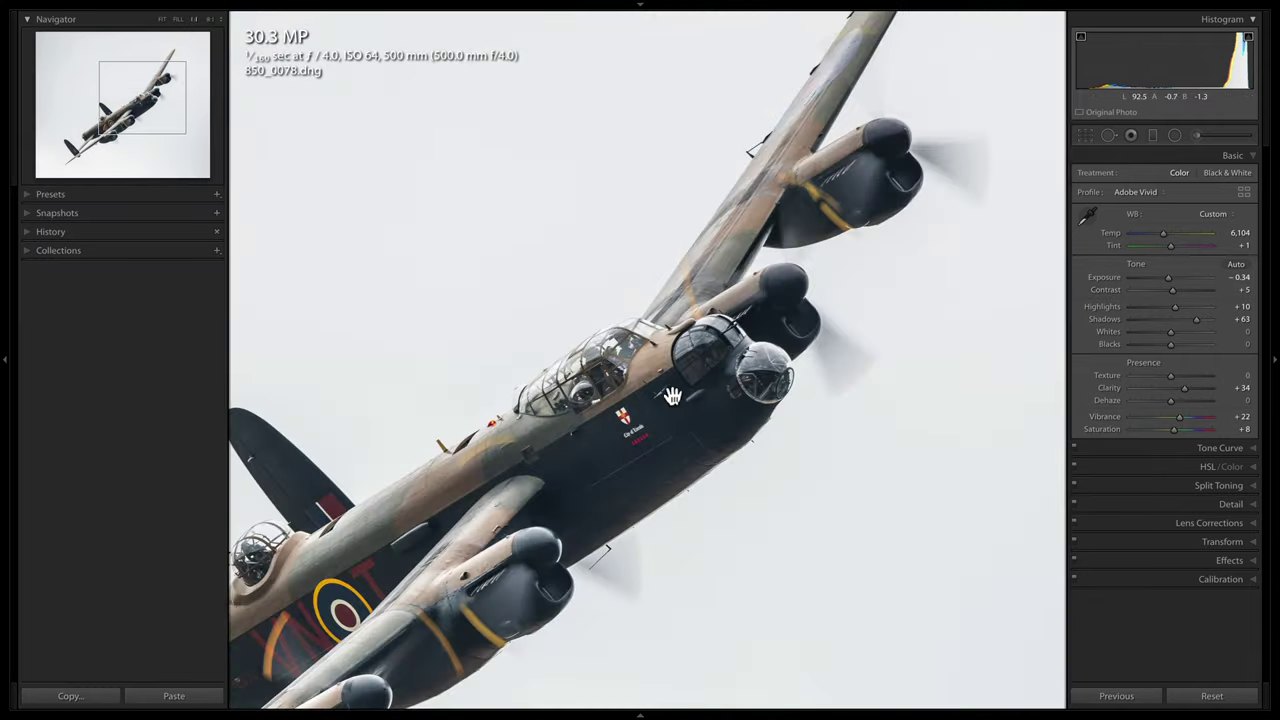
pyautogui.moveTo(594, 448); pyautogui.dragTo(675, 331)
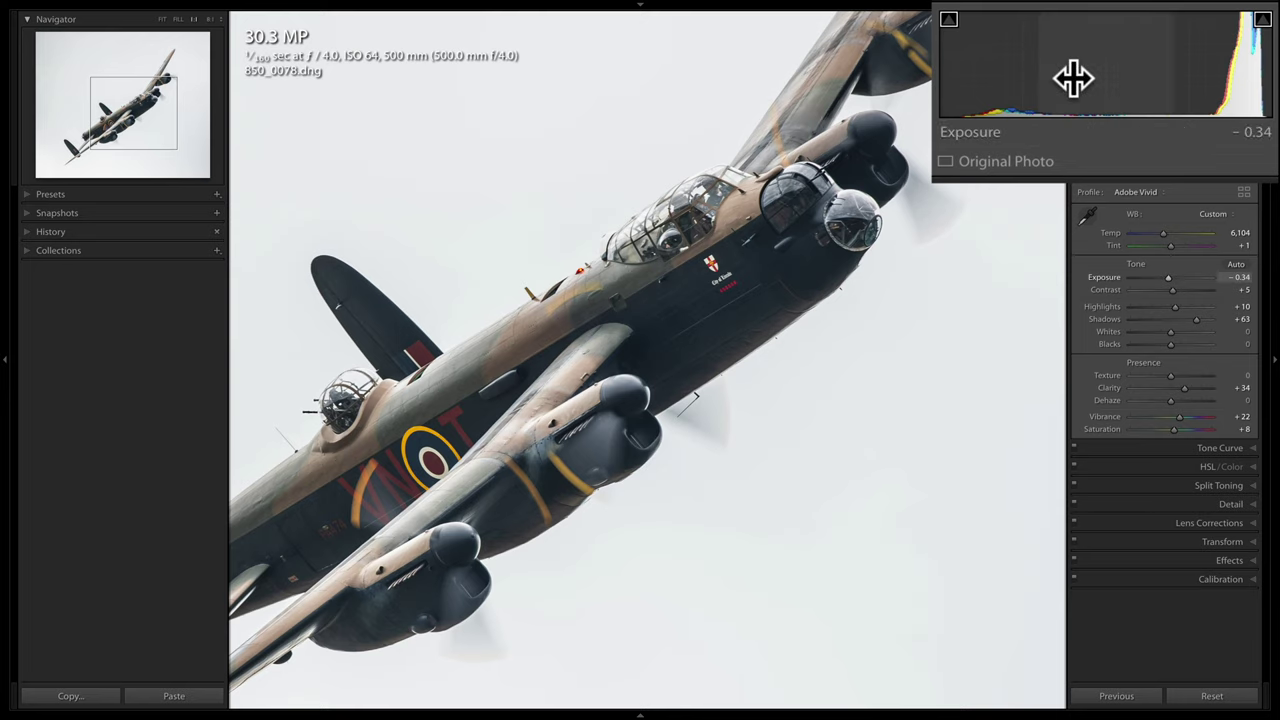
pyautogui.rightClick(1145, 66)
pyautogui.click(1110, 163)
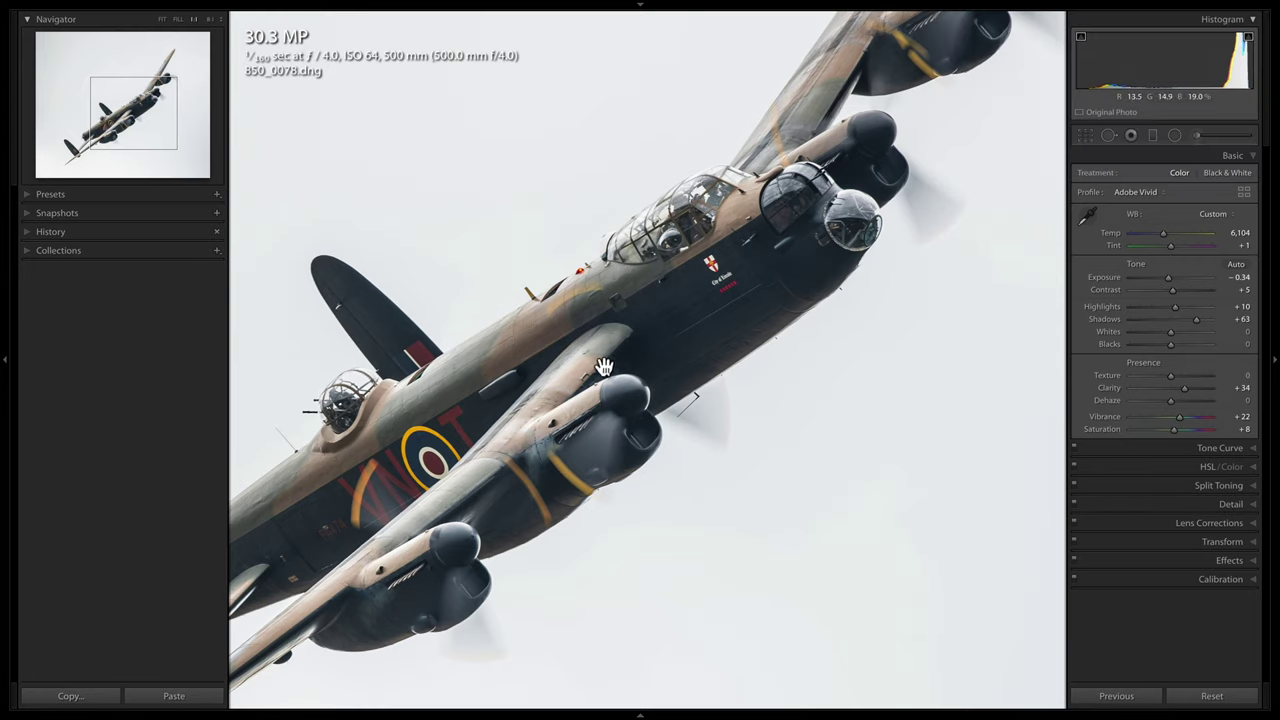
pyautogui.moveTo(598, 368); pyautogui.dragTo(960, 178)
pyautogui.click(960, 178)
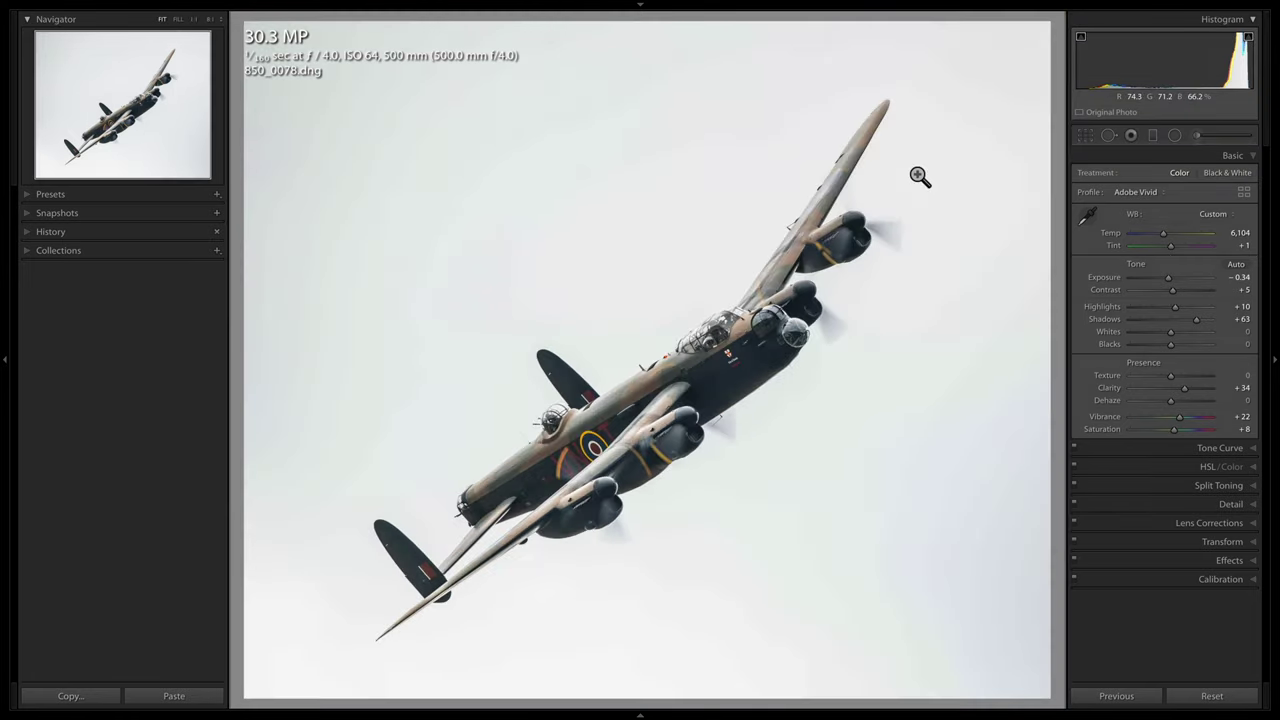